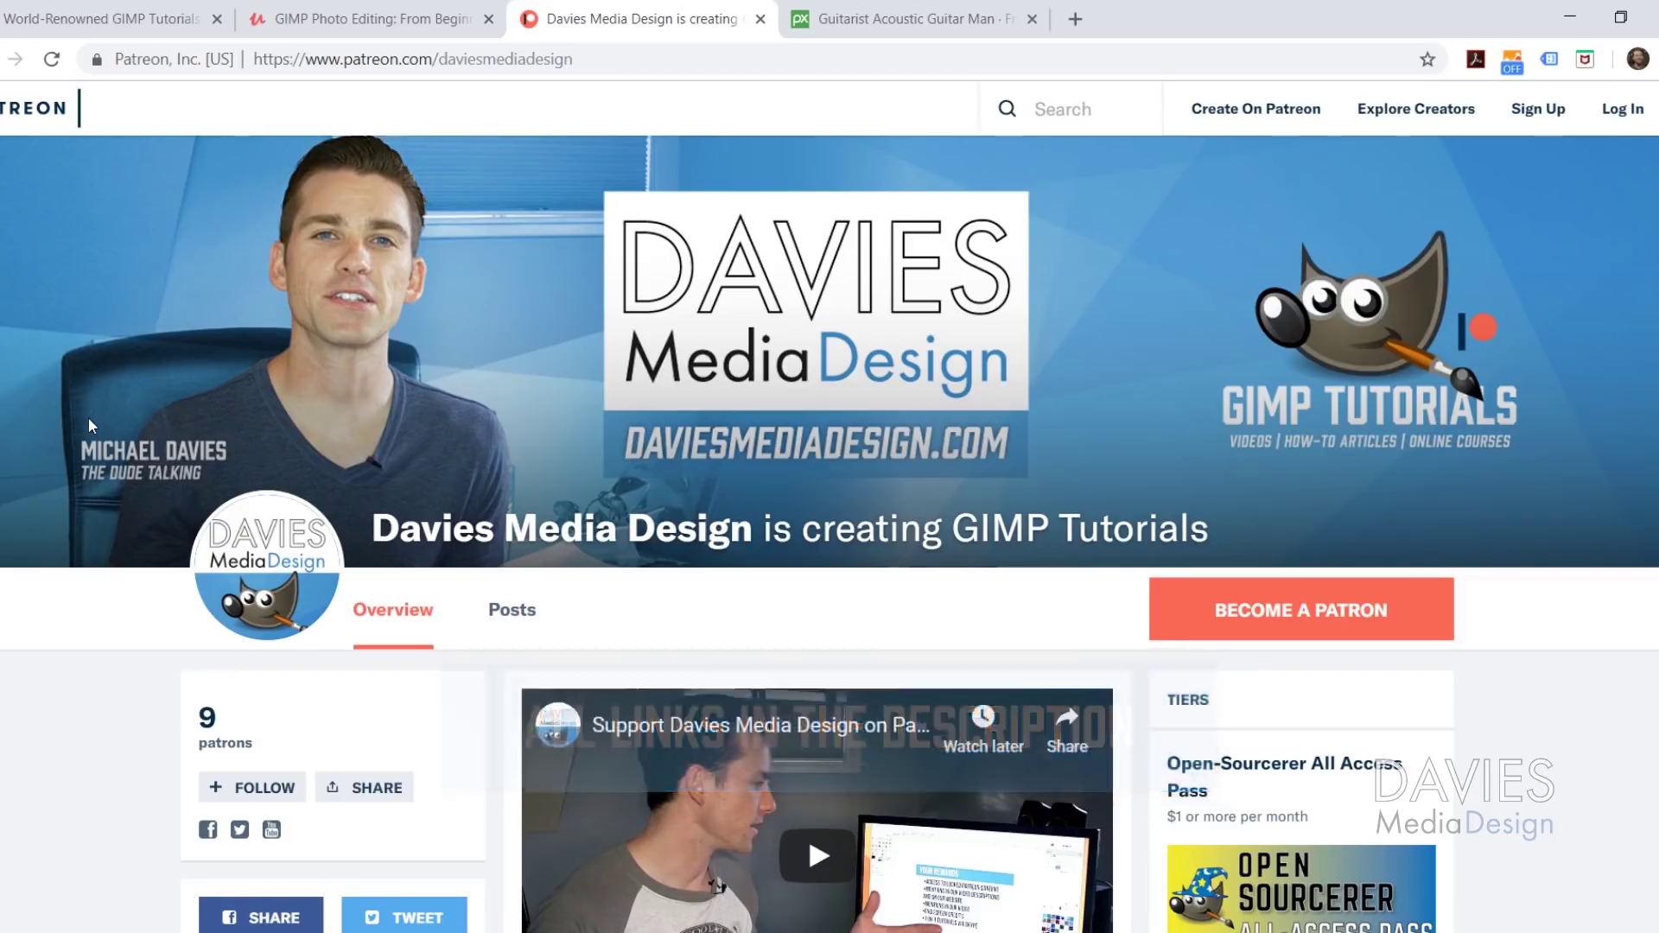
- Switch to the Pixabay guitarist photo page and show its download size options
click(877, 19)
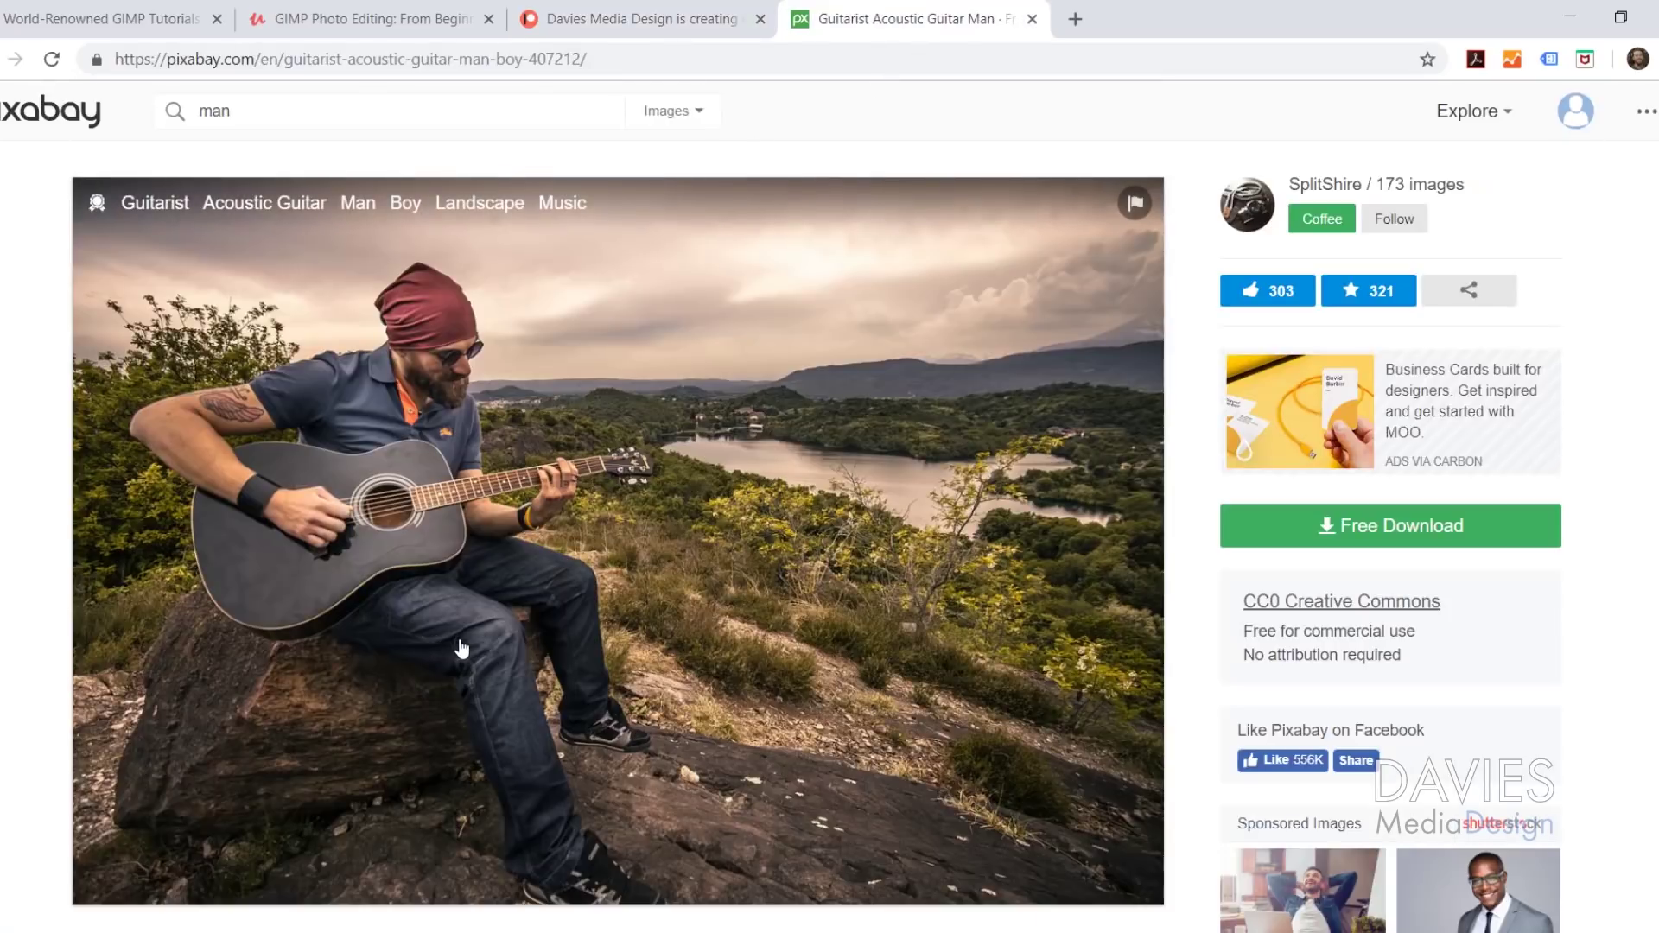
click(1313, 543)
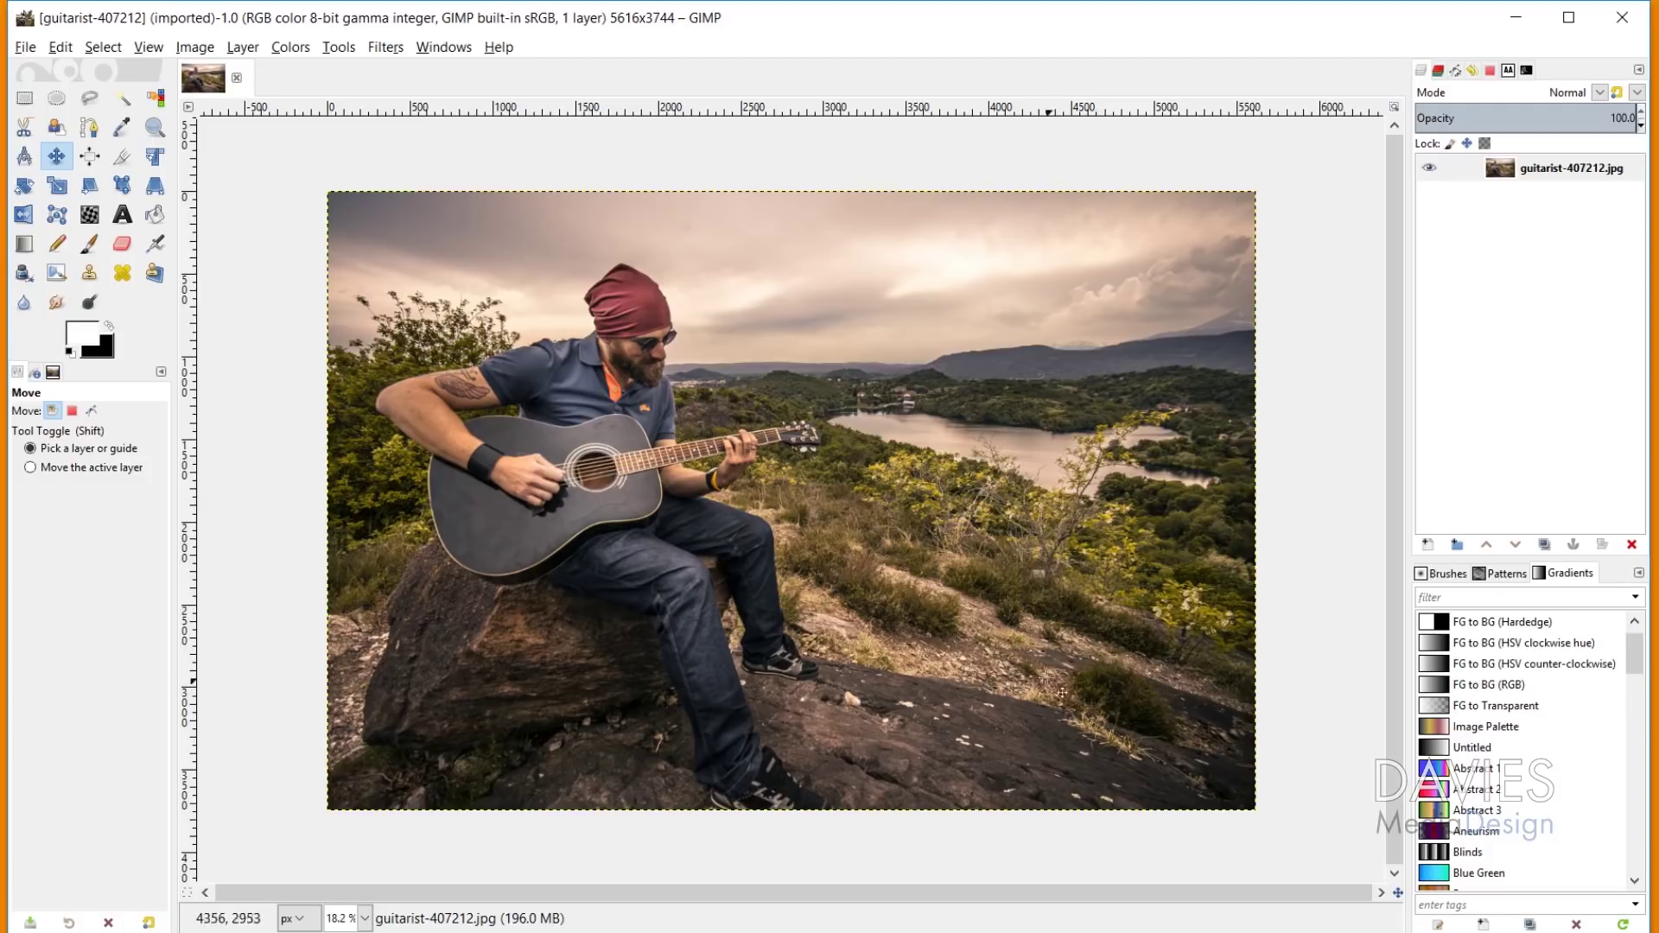
- Open GIMP's Windows menu for the open guitarist photo
click(443, 48)
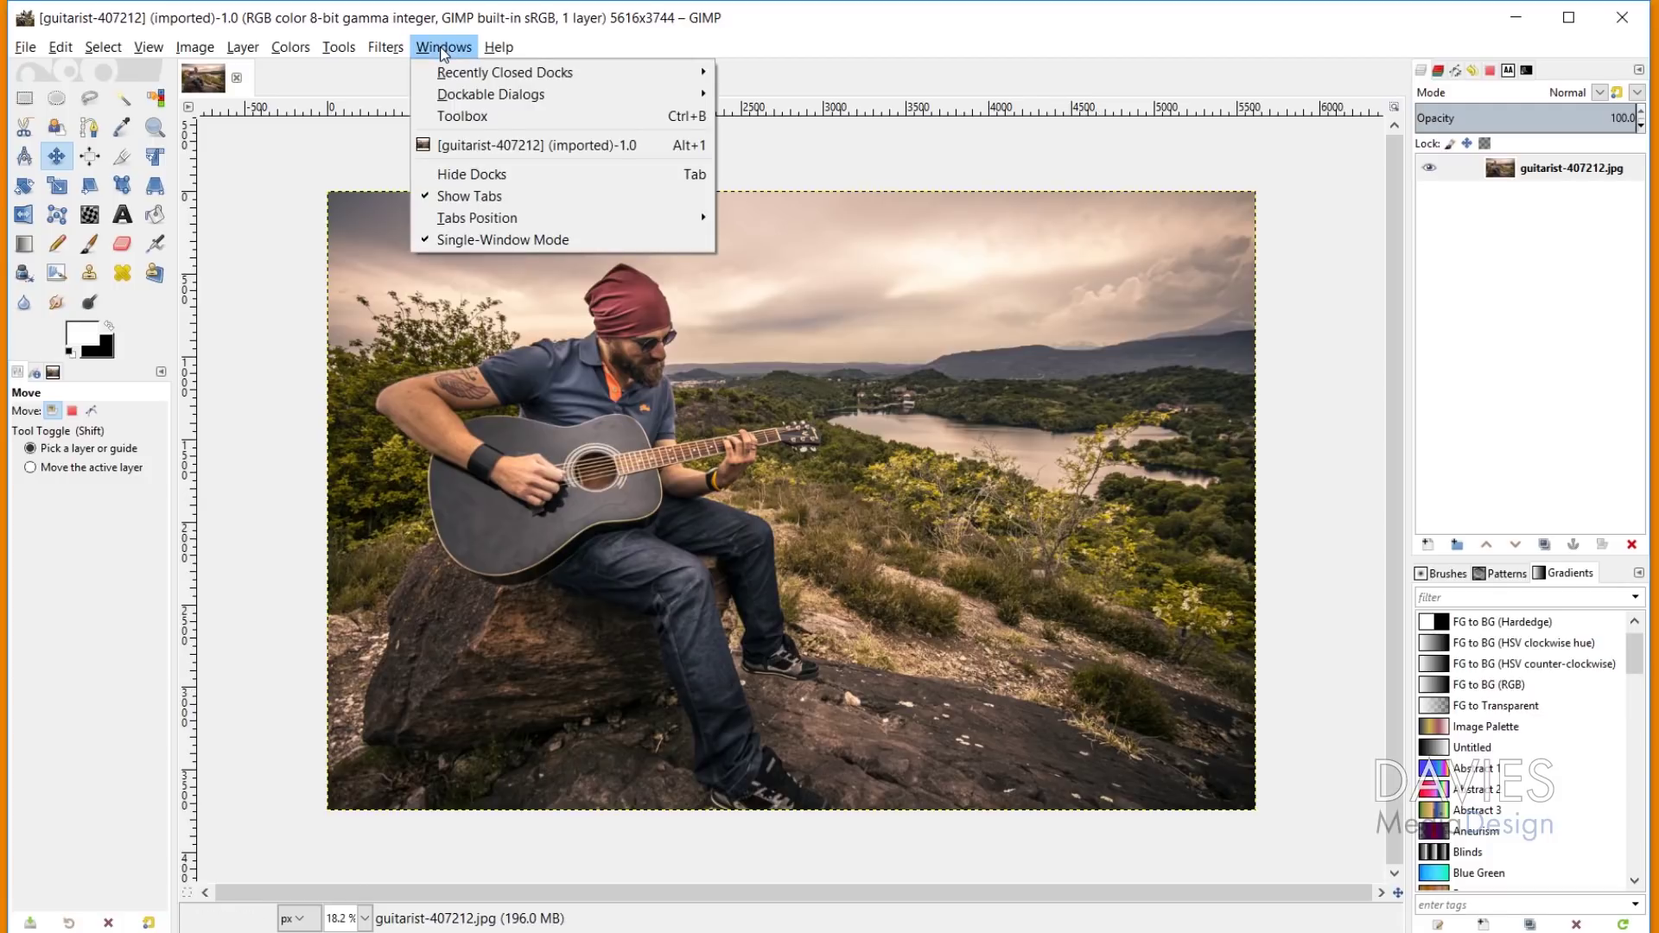
- Open the Dashboard and record a performance log to gimp-performance.log on easystore (E:), replacing the old file
mouse_move(499, 107)
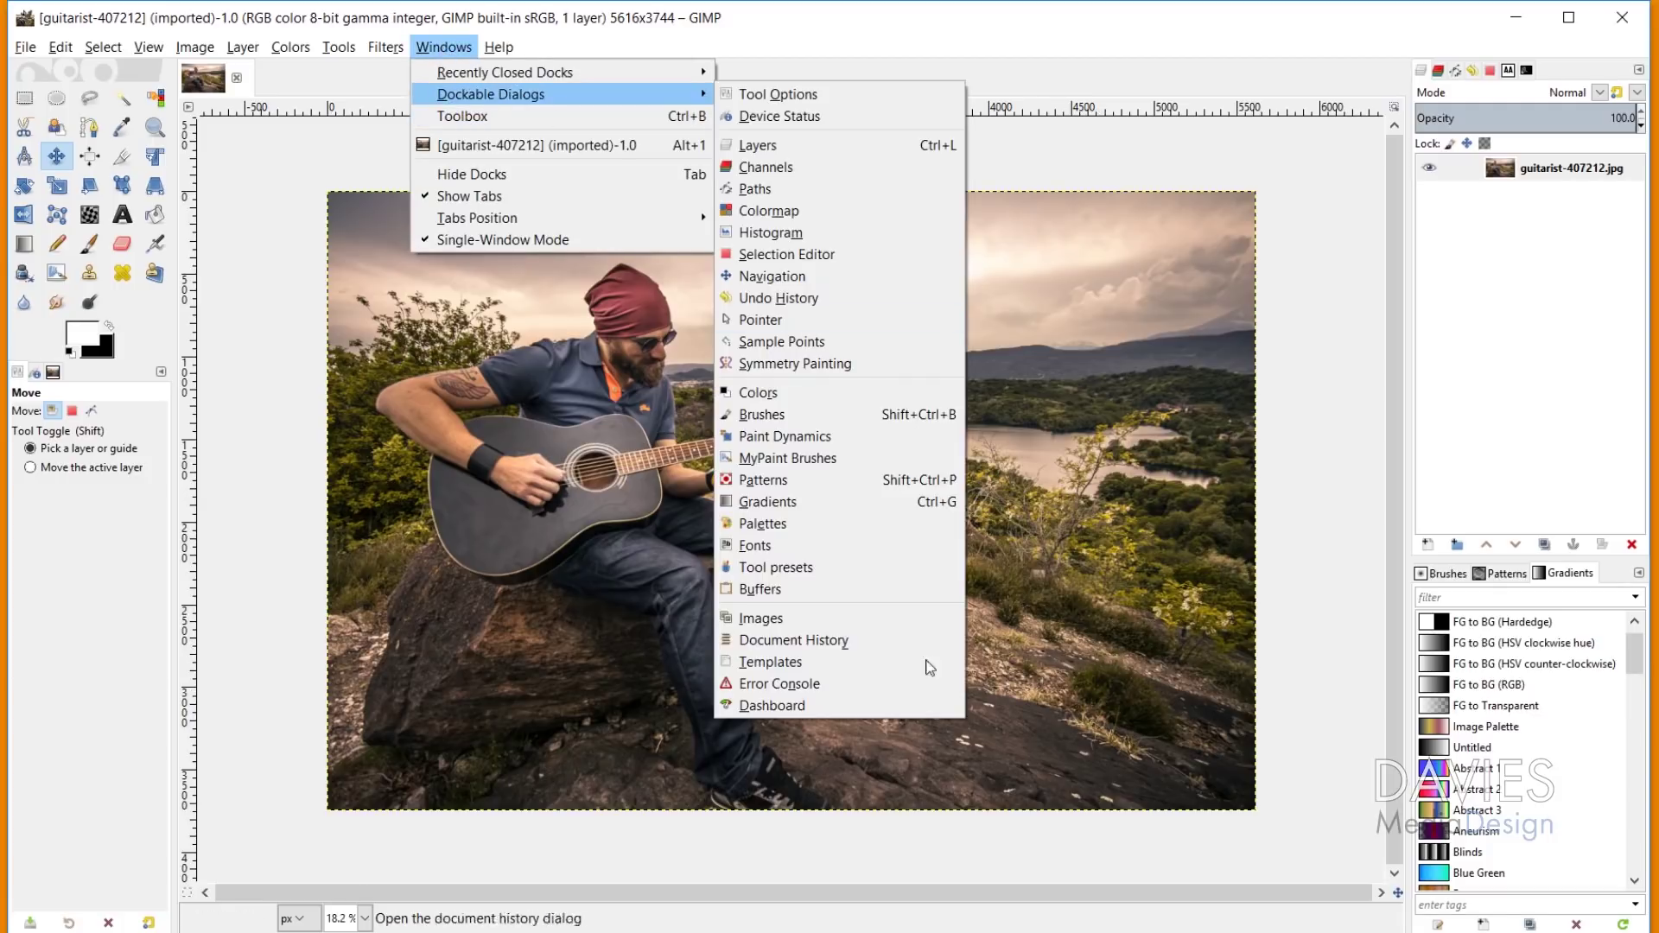
click(799, 706)
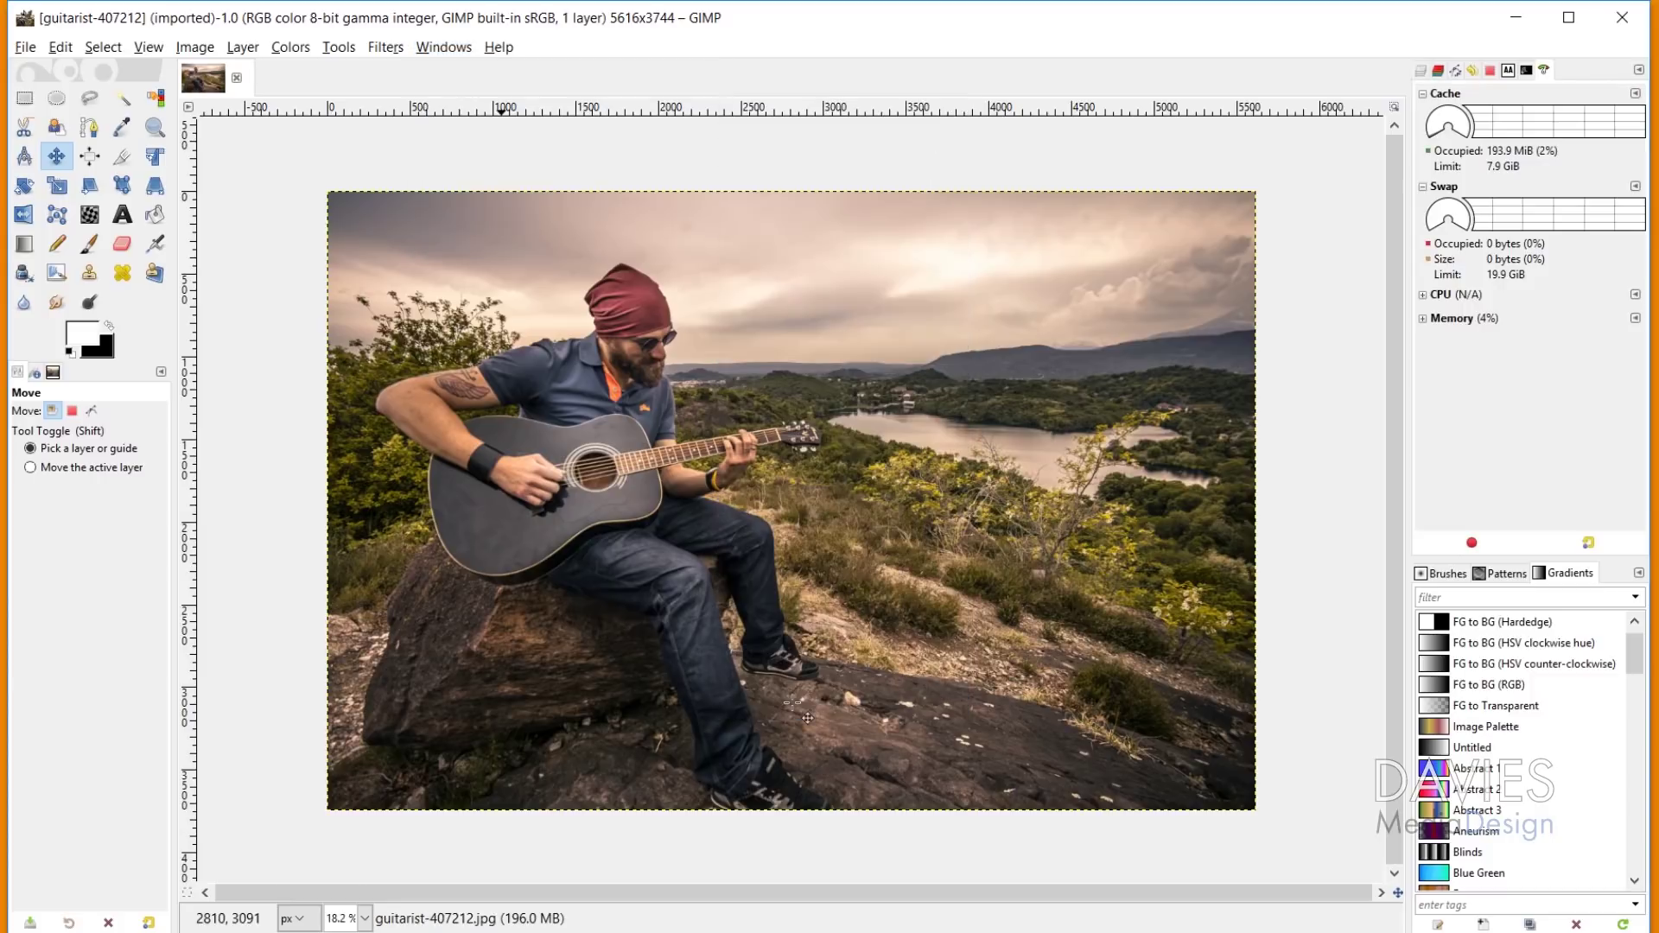
click(1472, 543)
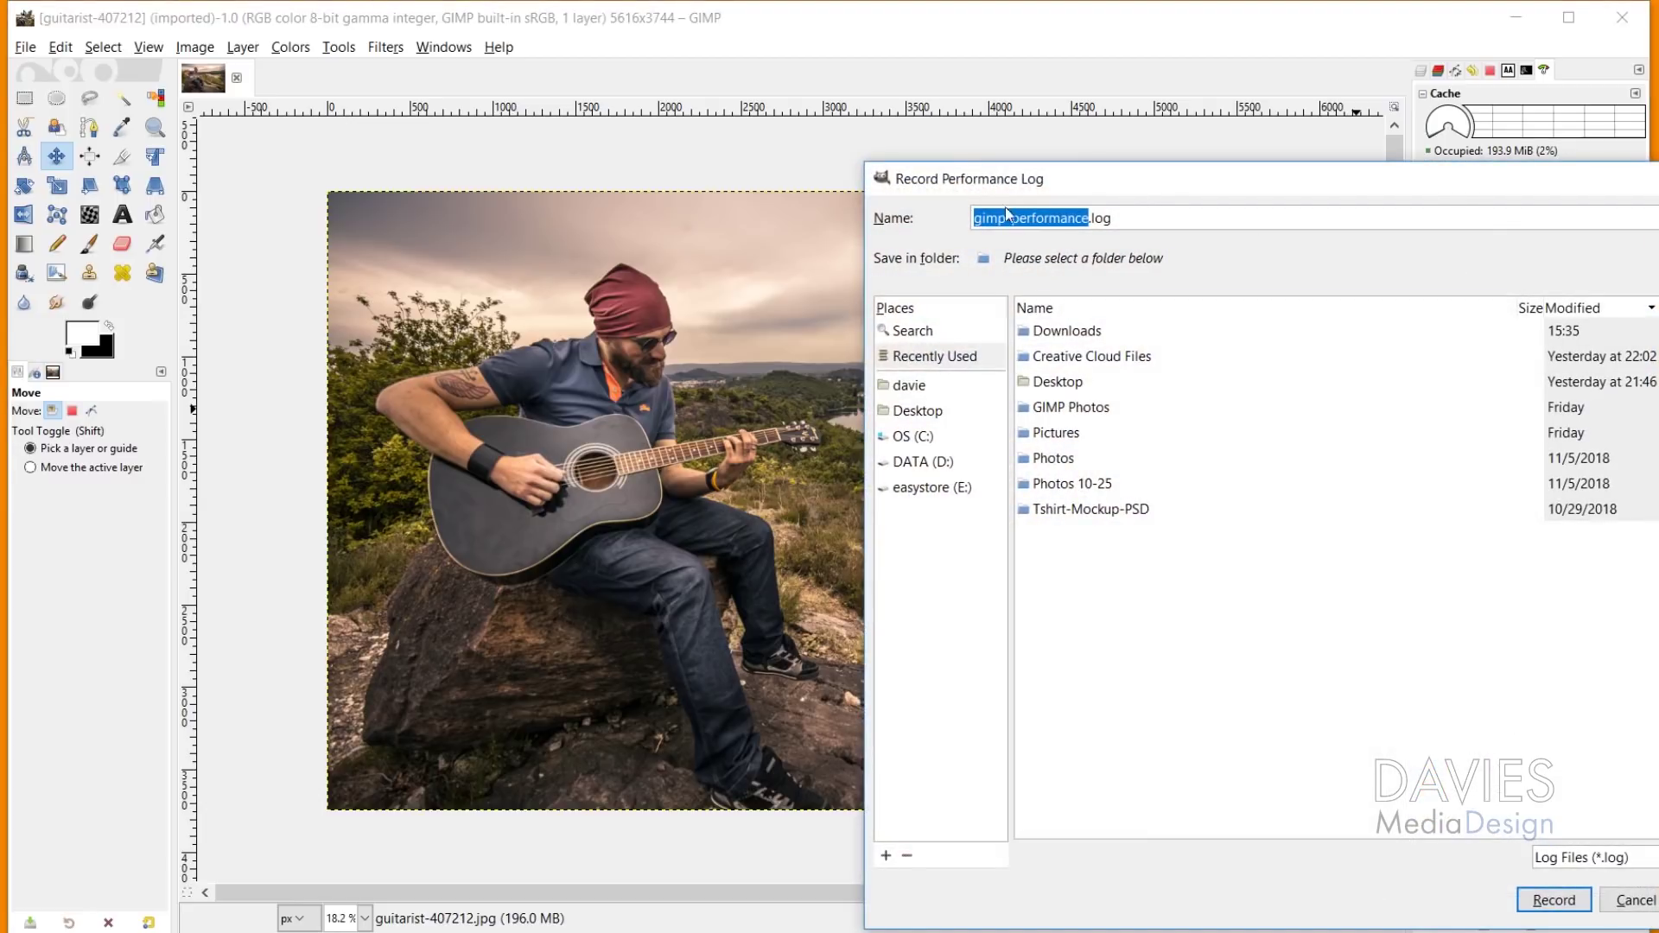
drag(1121, 191, 1012, 95)
click(823, 391)
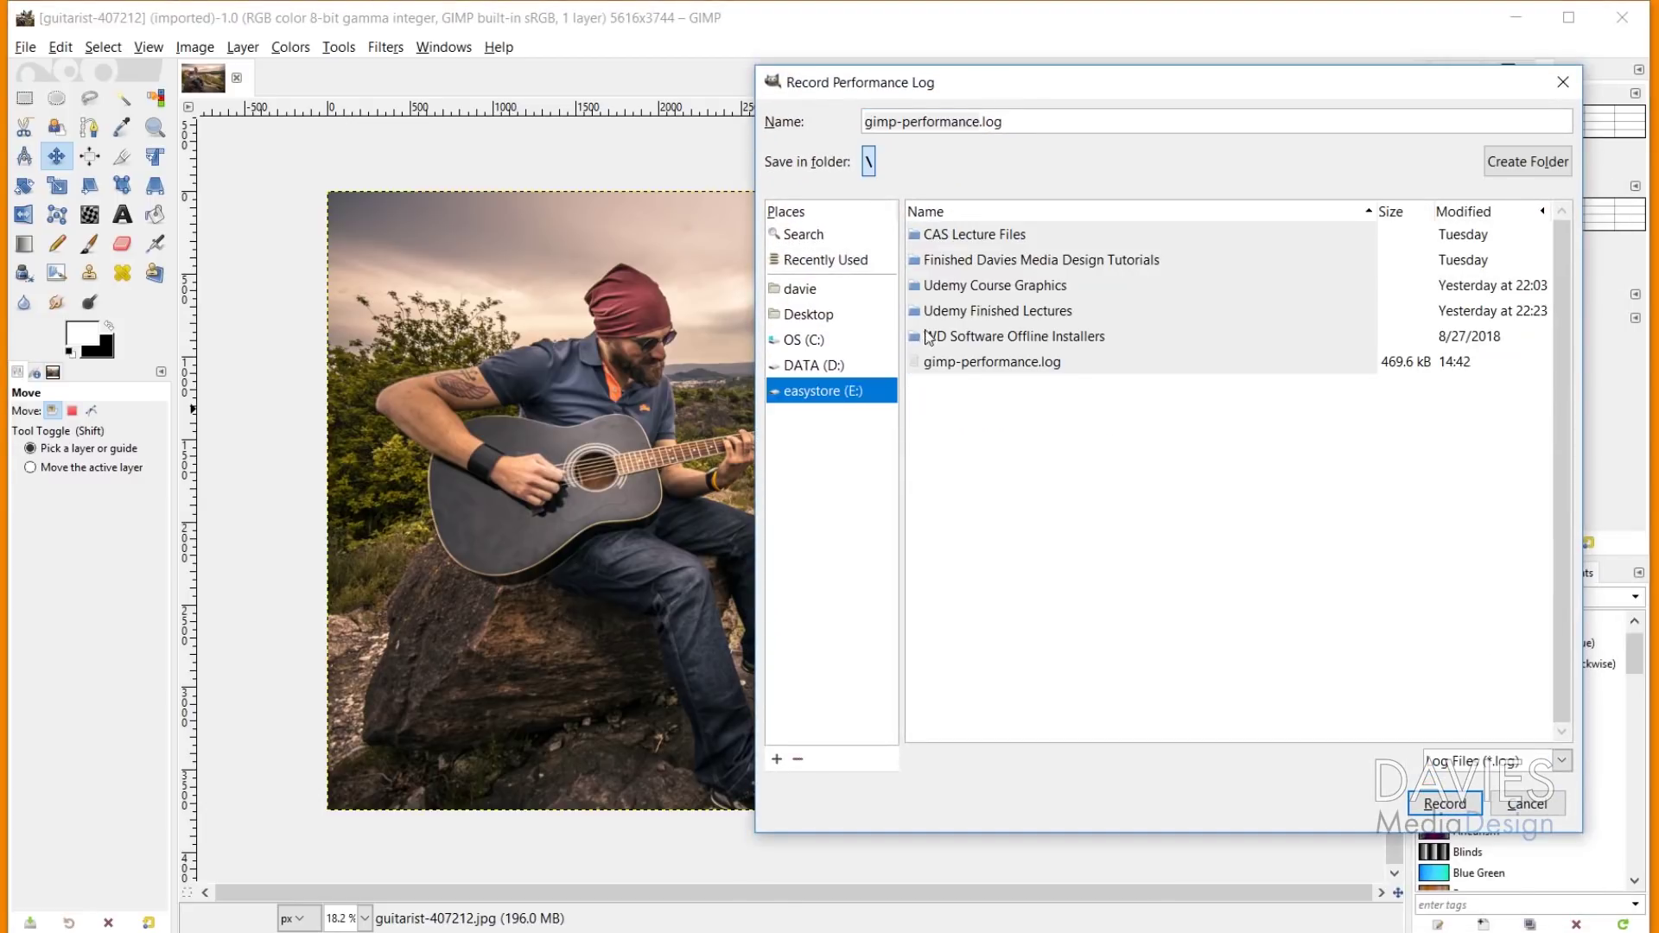
click(1445, 804)
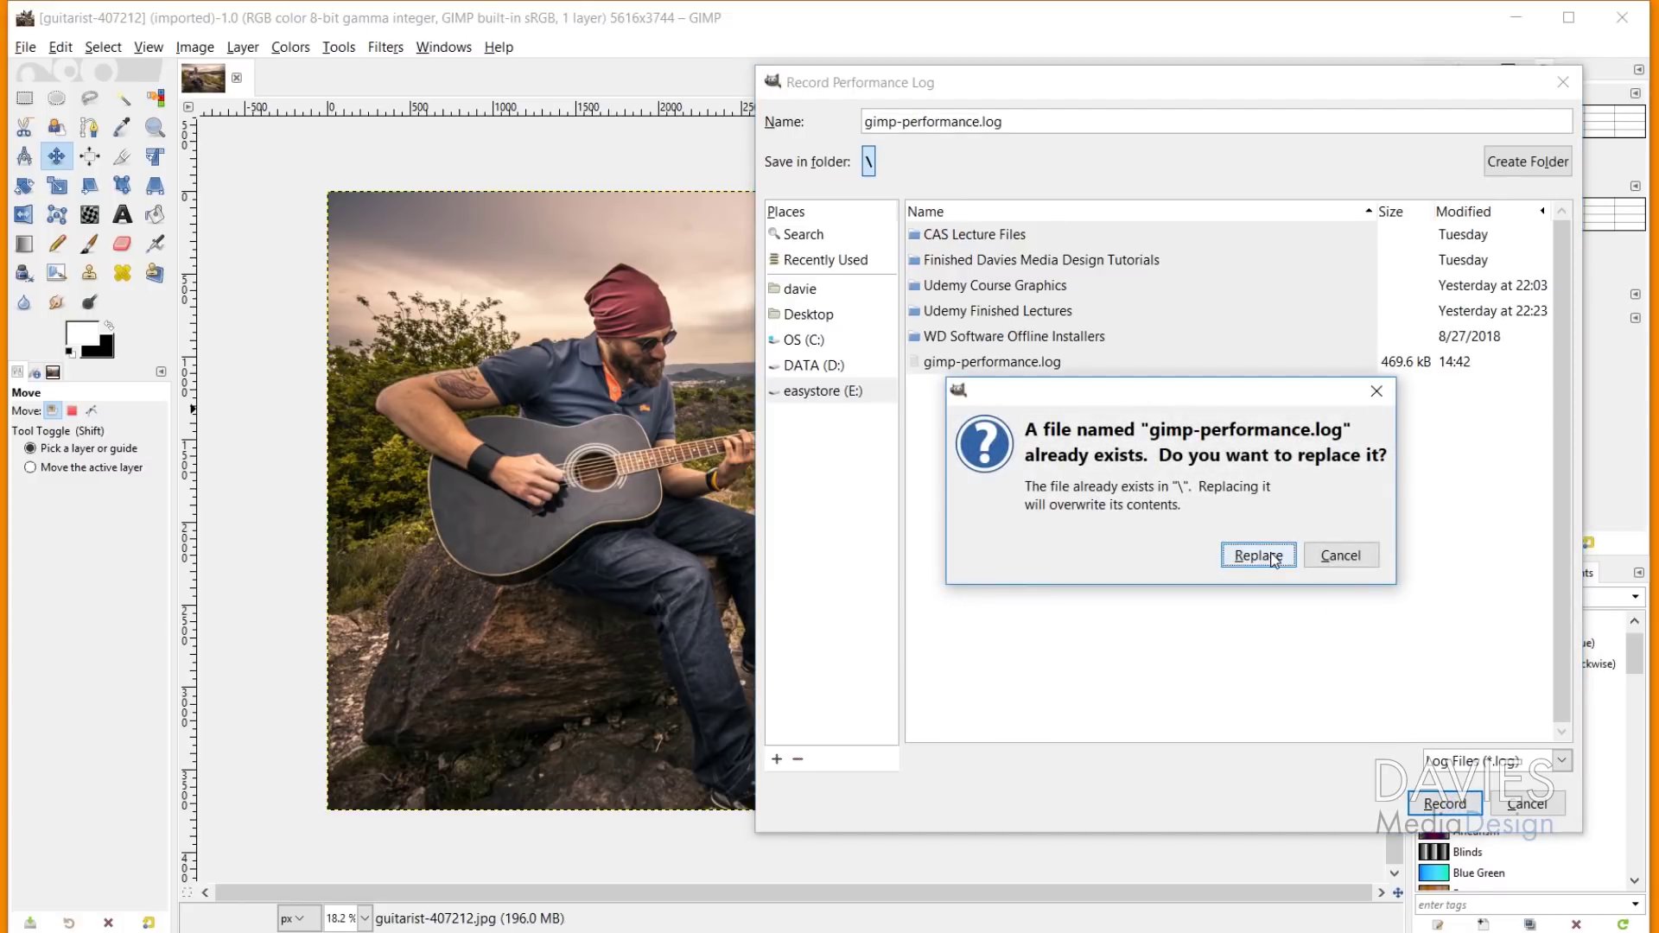
click(1272, 558)
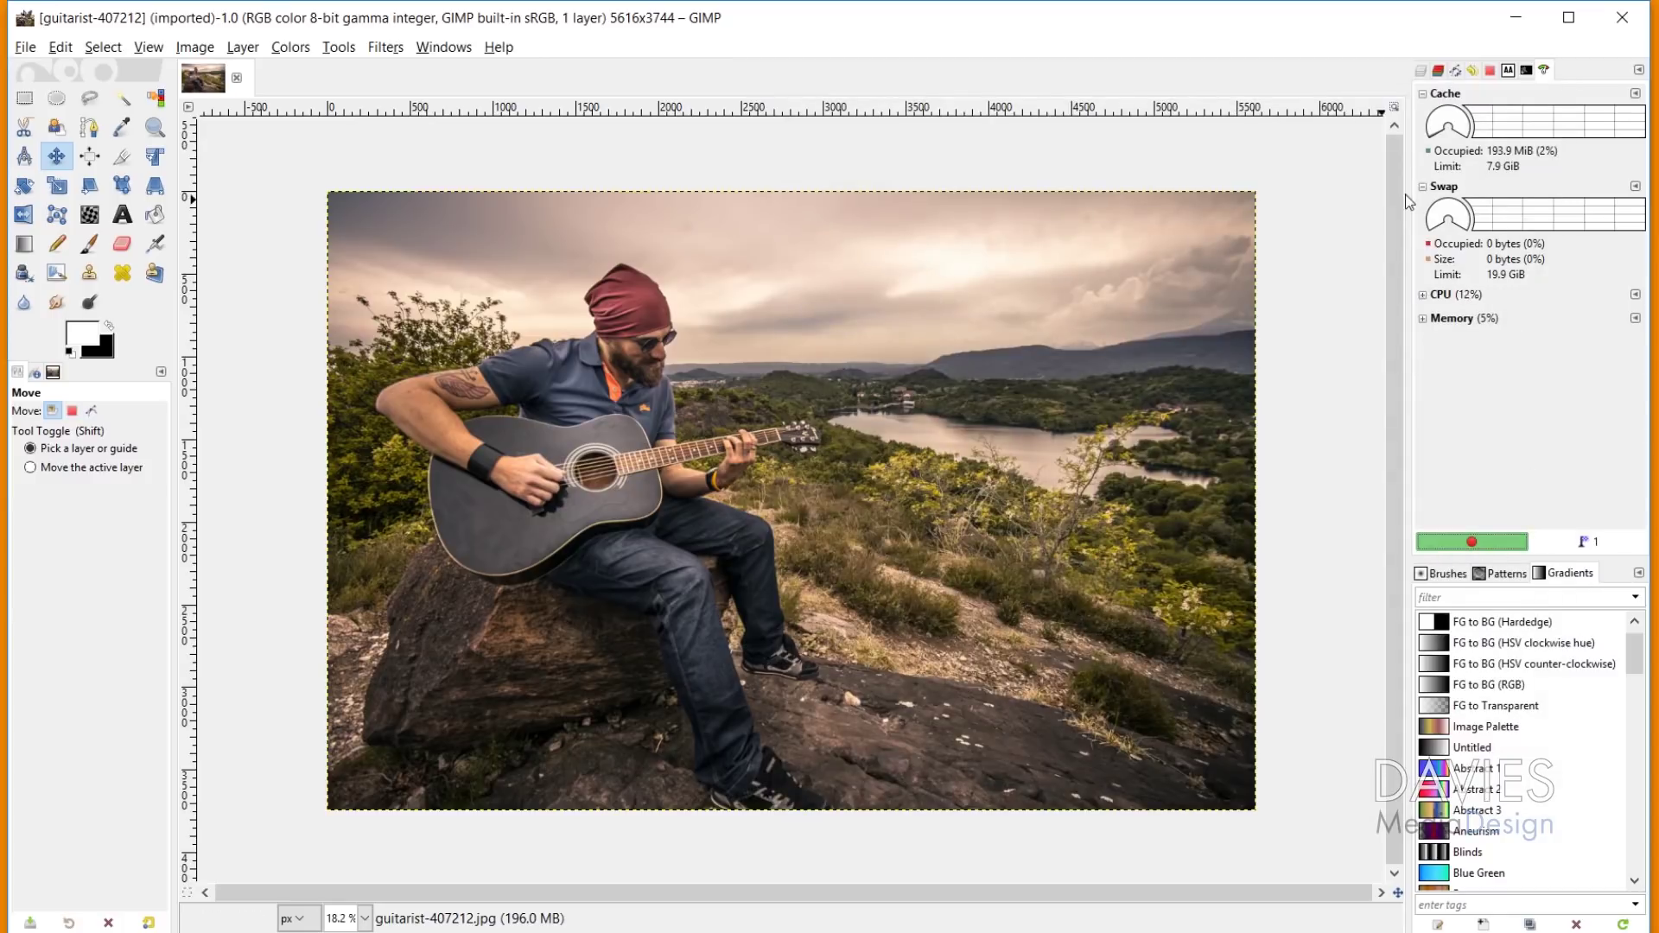
click(89, 243)
- Paint a white test zigzag, undo it, and toggle the Dashboard's Memory details open and closed
mouse_move(662, 288)
mouse_down()
mouse_move(956, 240)
mouse_move(781, 496)
mouse_move(941, 573)
mouse_move(997, 698)
mouse_up()
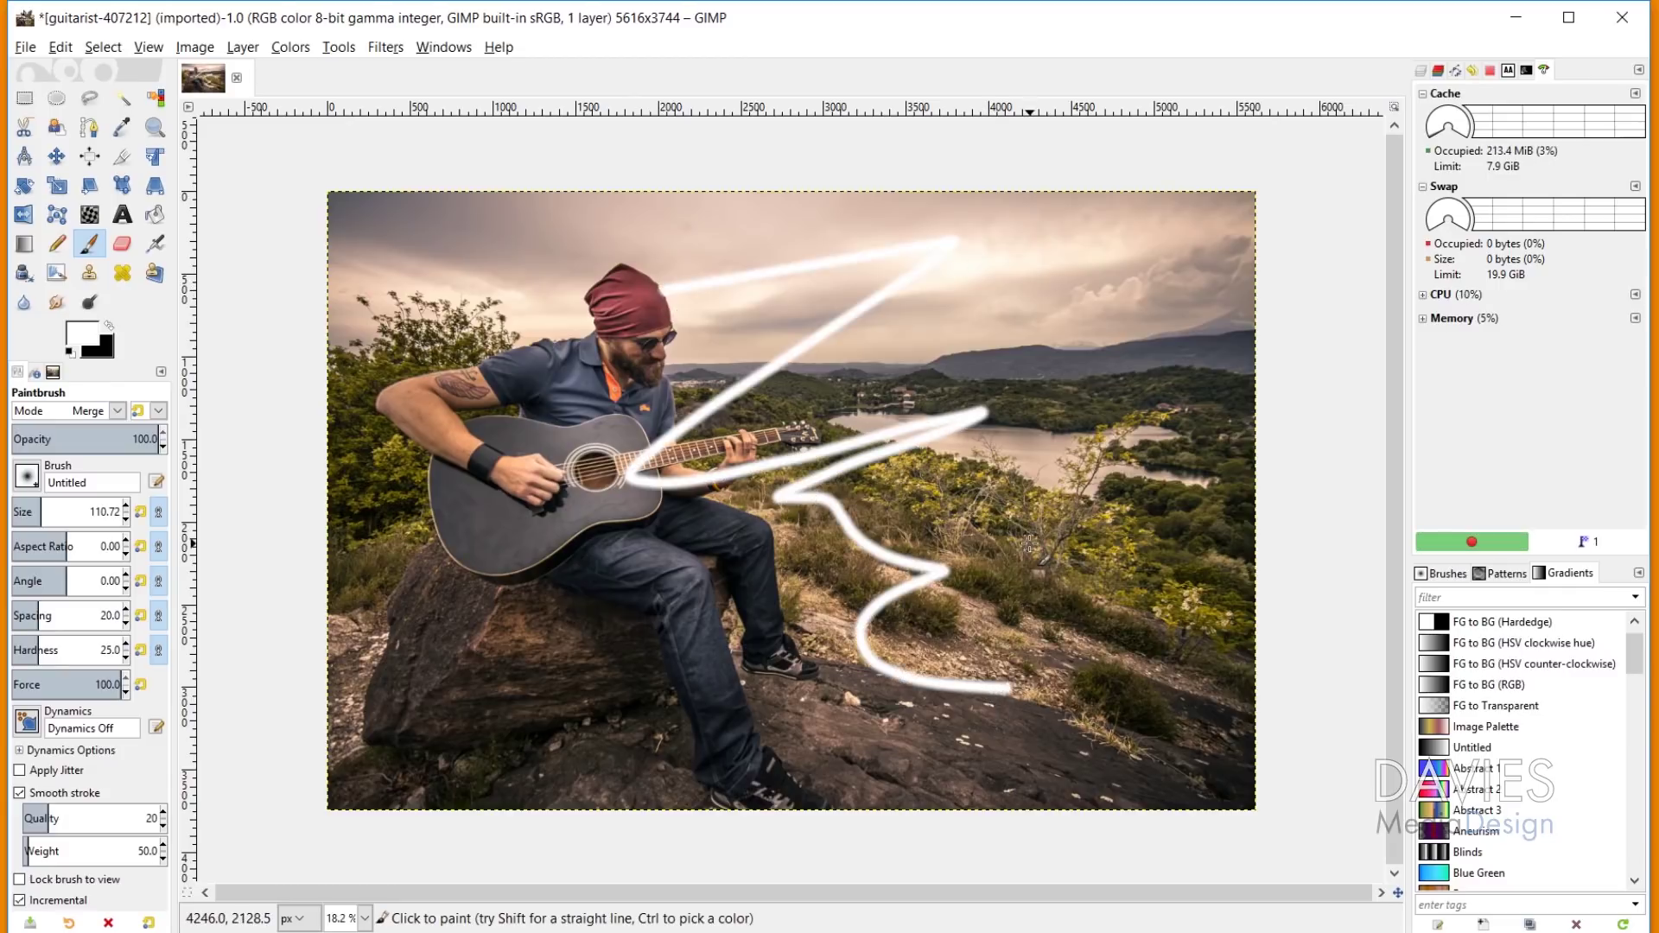
key(ctrl+z)
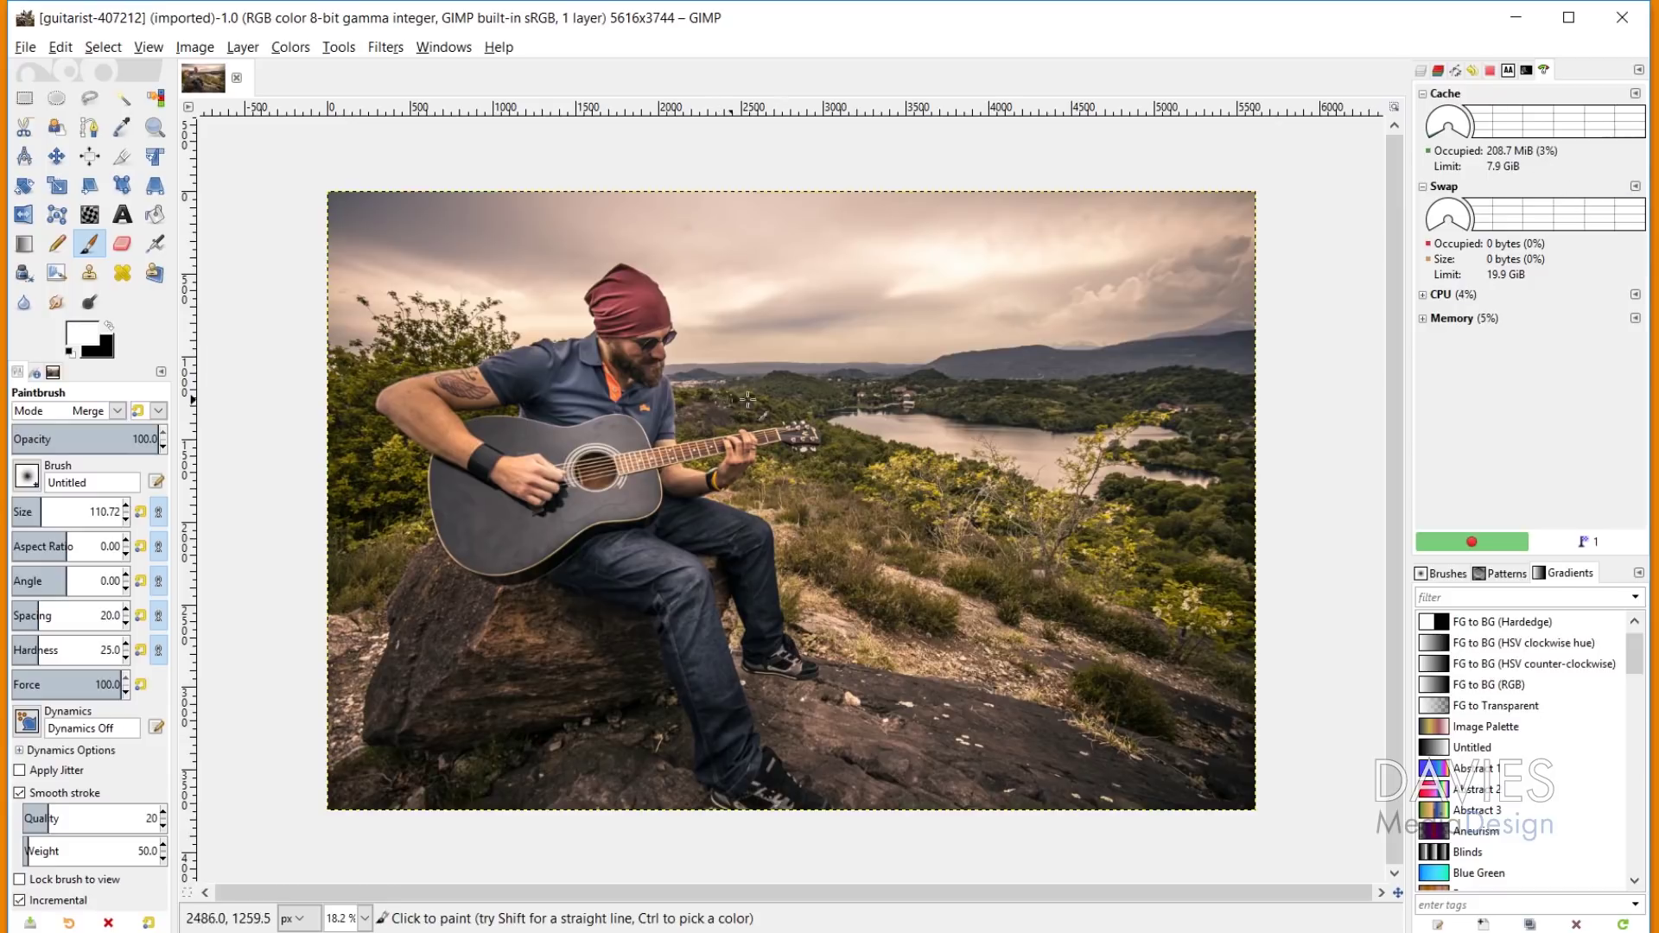
click(1422, 320)
click(1423, 320)
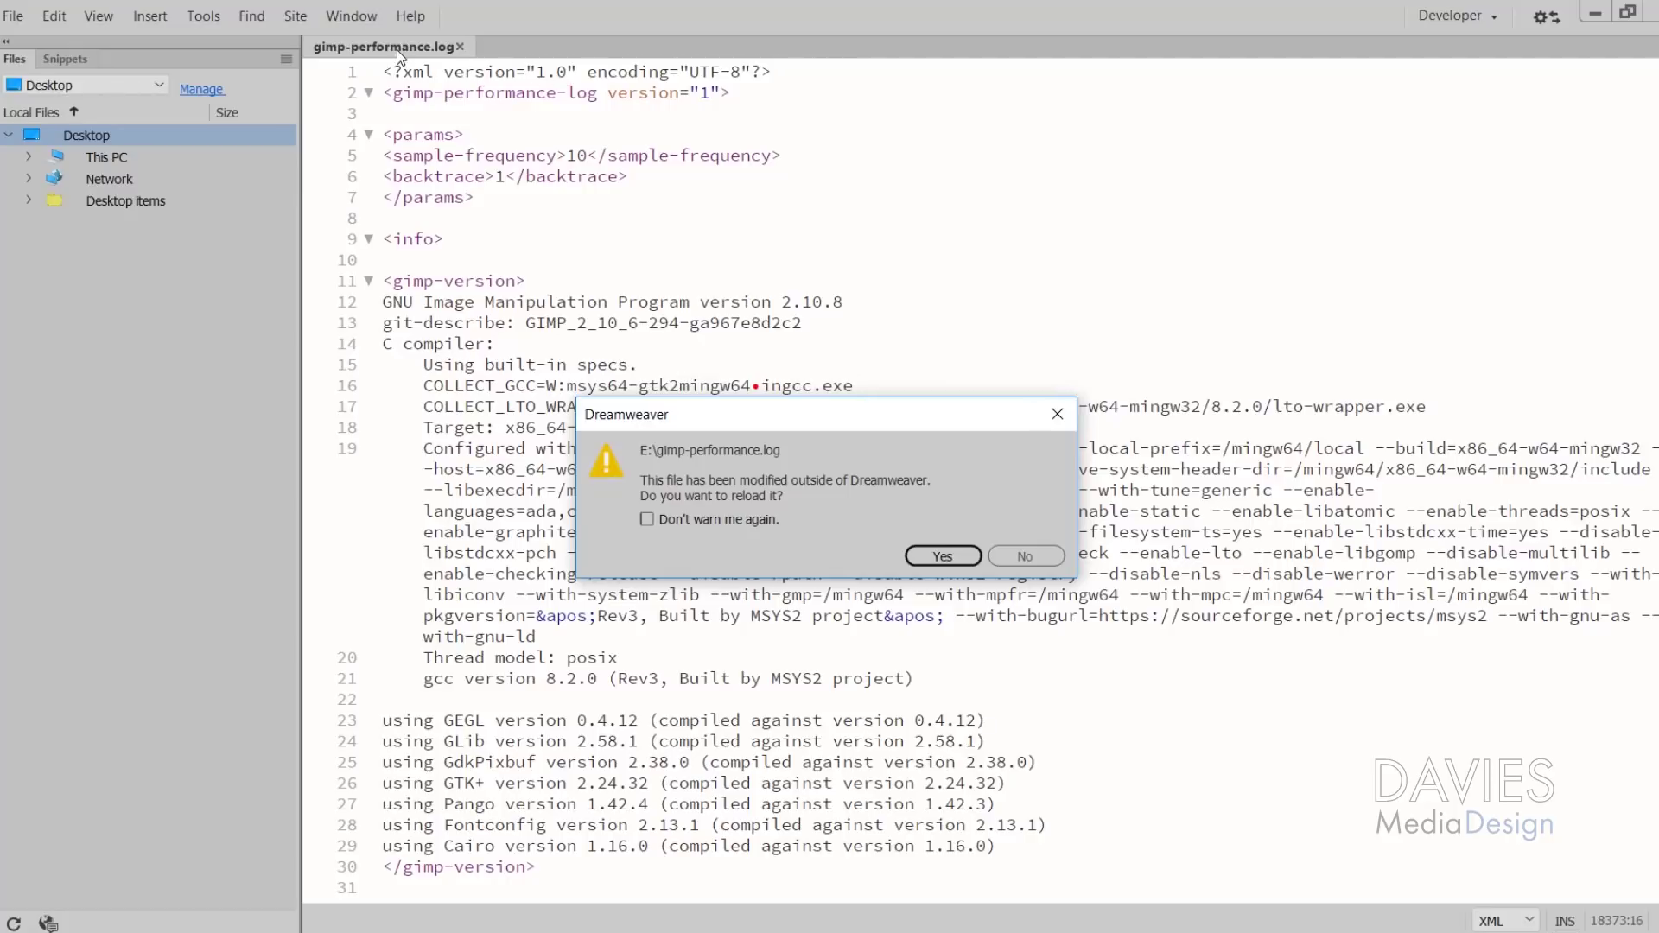
- Reload the modified gimp-performance.log in Dreamweaver, scroll through its XML, then minimise Dreamweaver
click(942, 556)
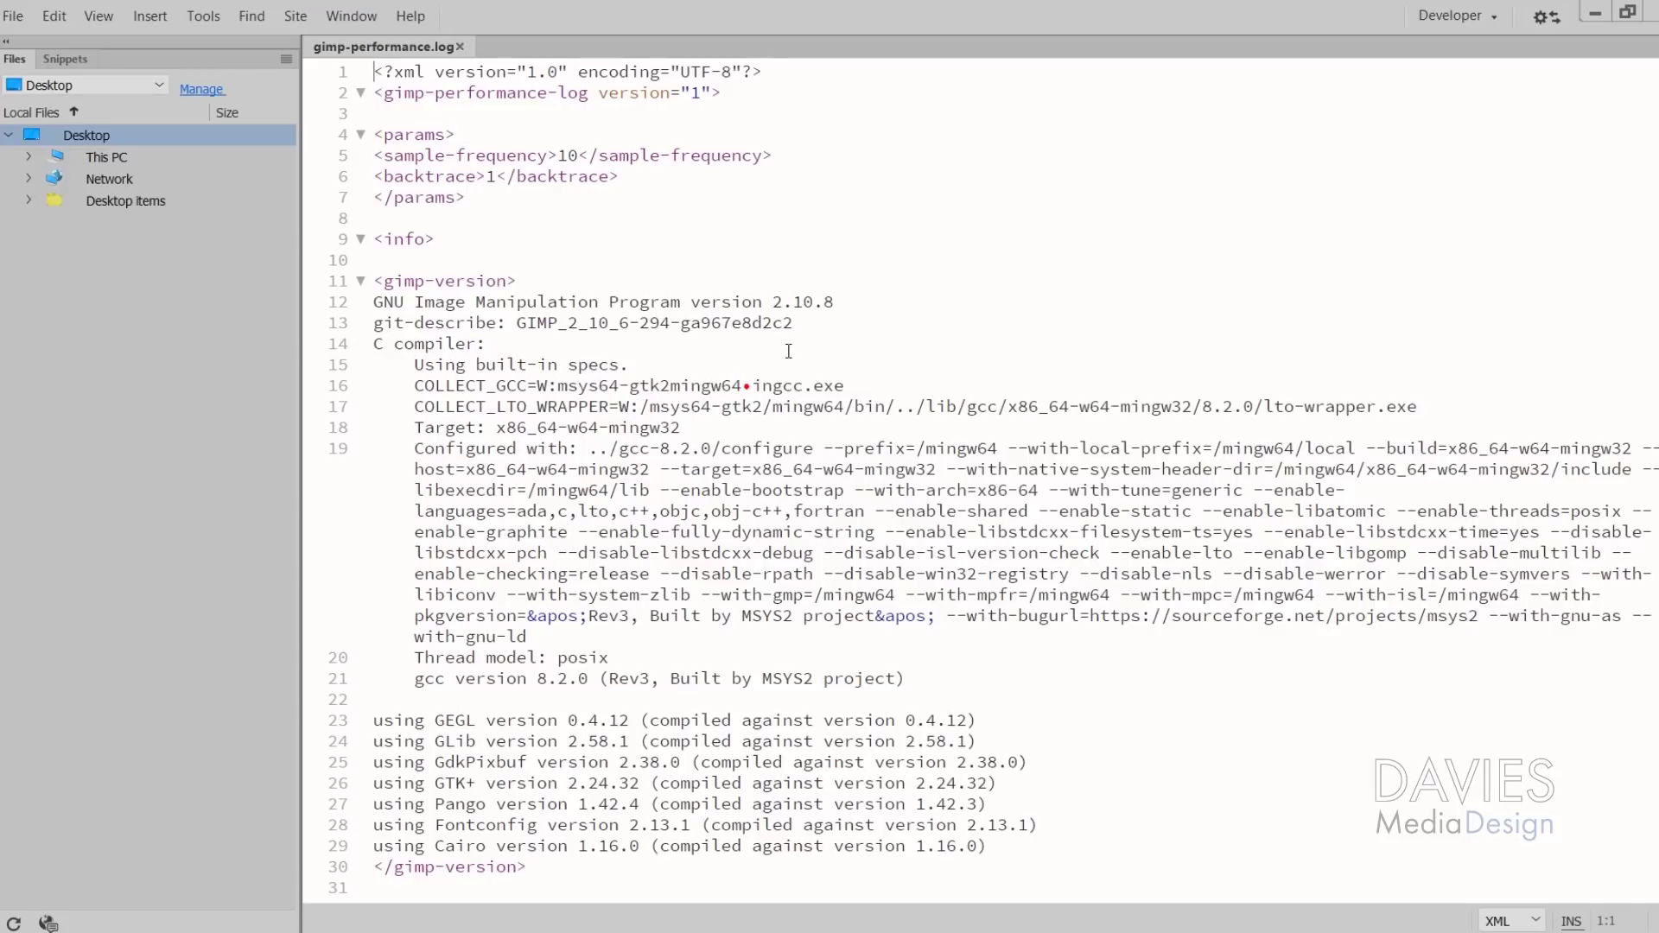
scroll(790, 351, down, 20)
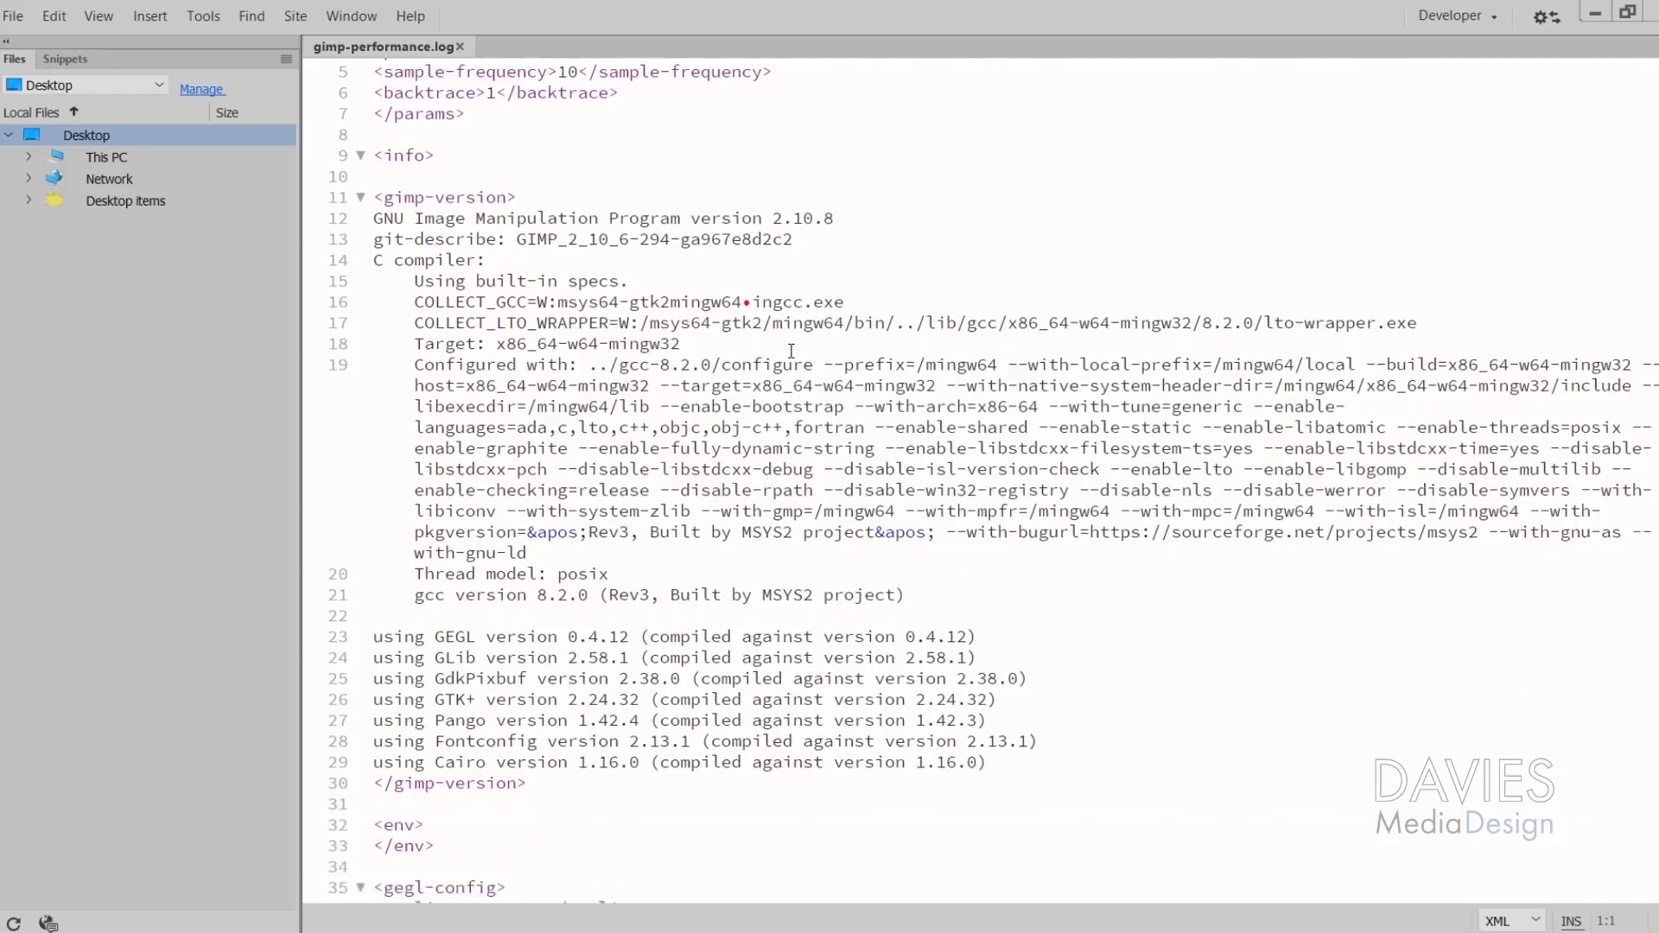
scroll(788, 361, down, 20)
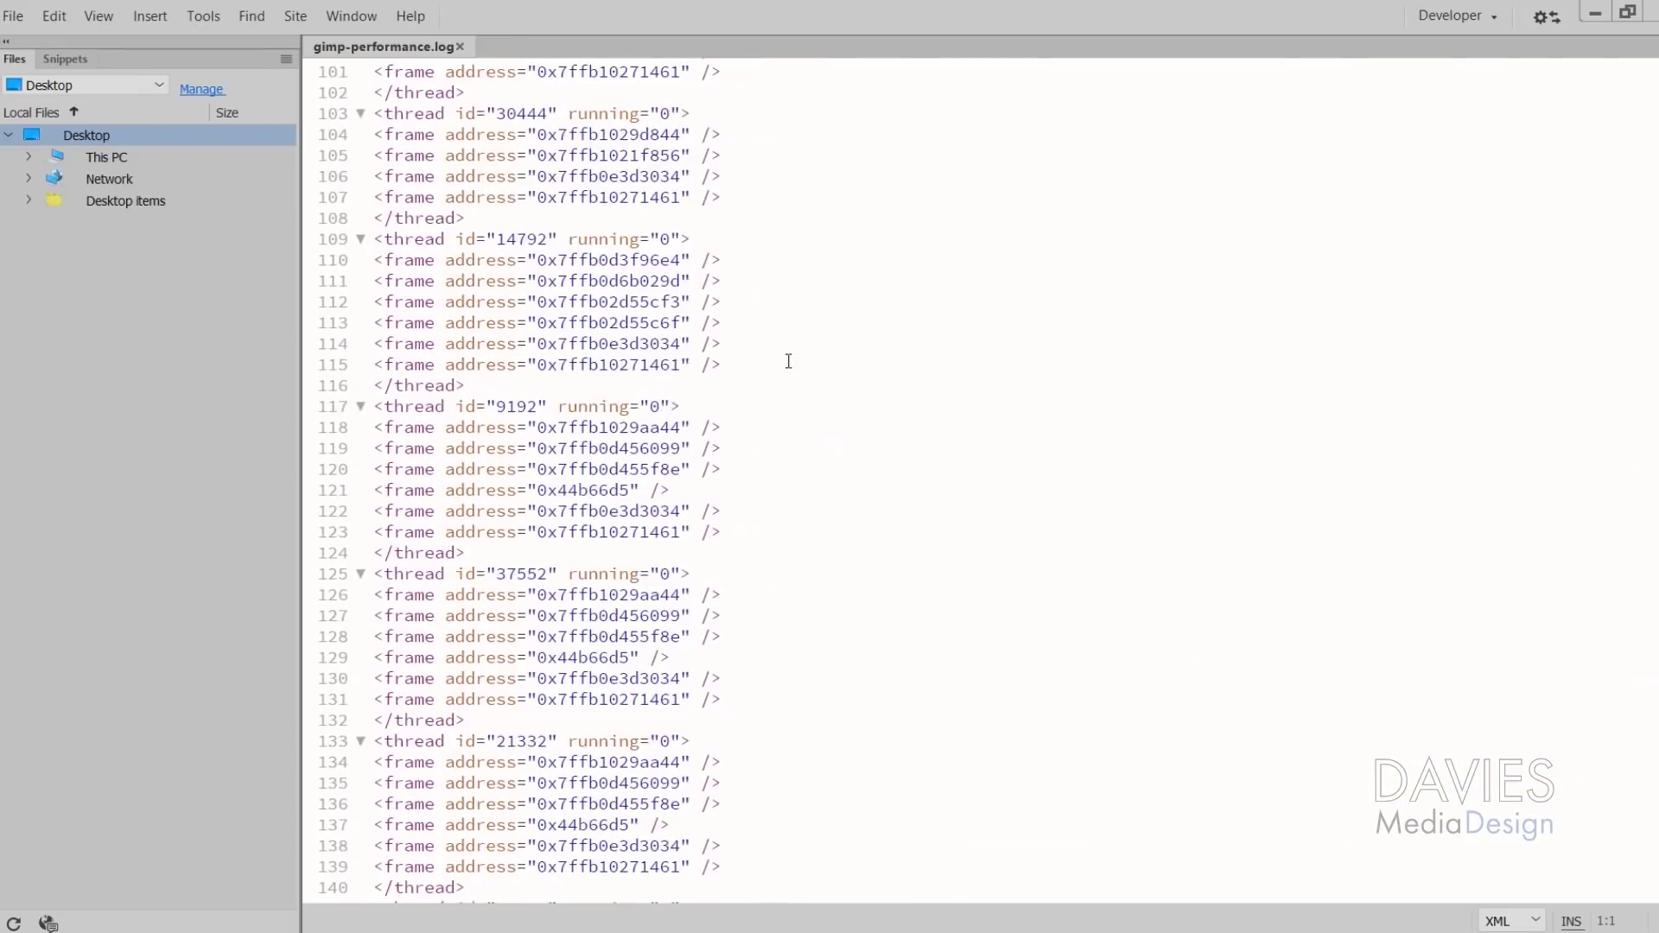
scroll(799, 369, down, 4)
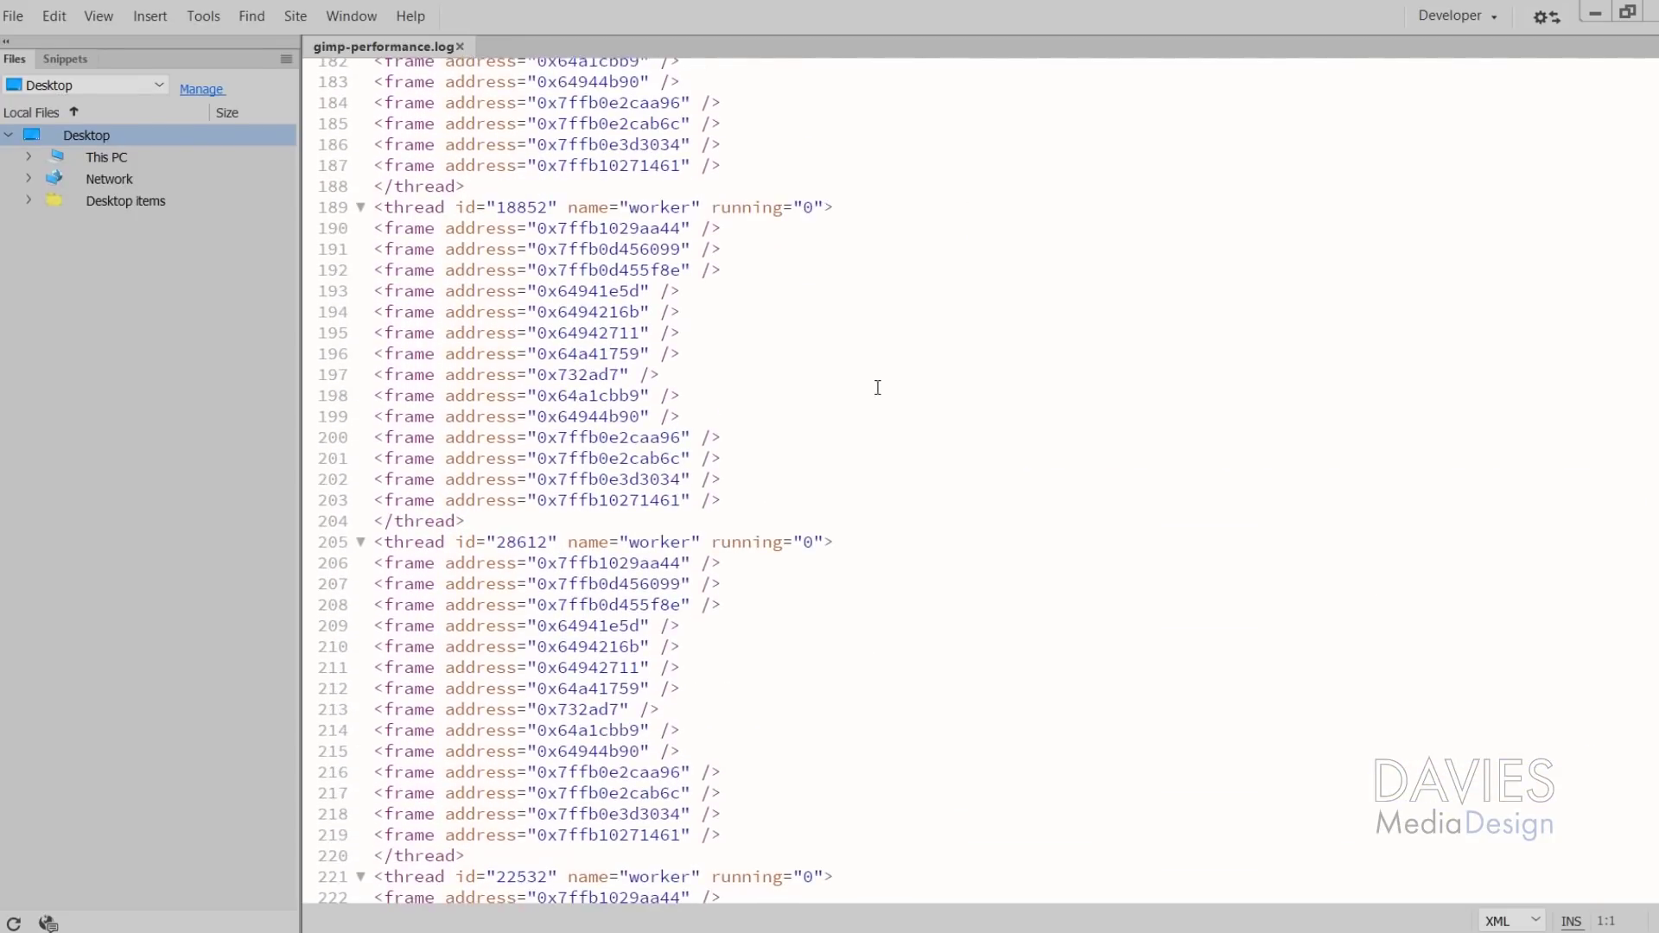
click(1594, 17)
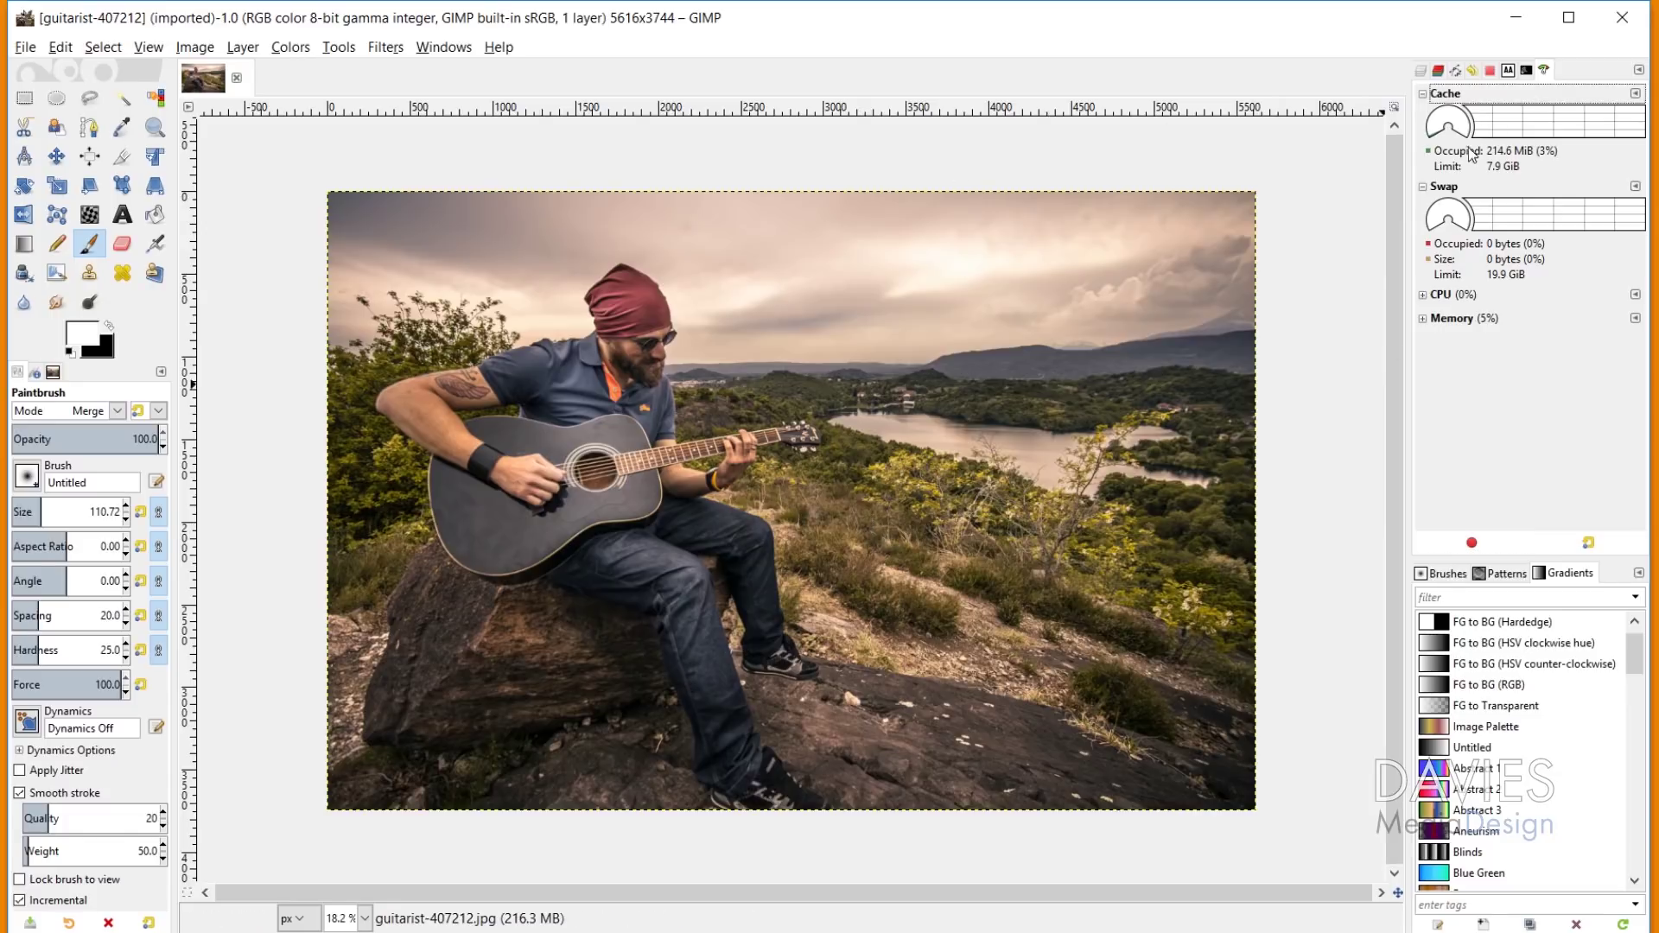
- Show the Layers list and run Wavelet-decompose on the photo with 5 scales
click(1422, 70)
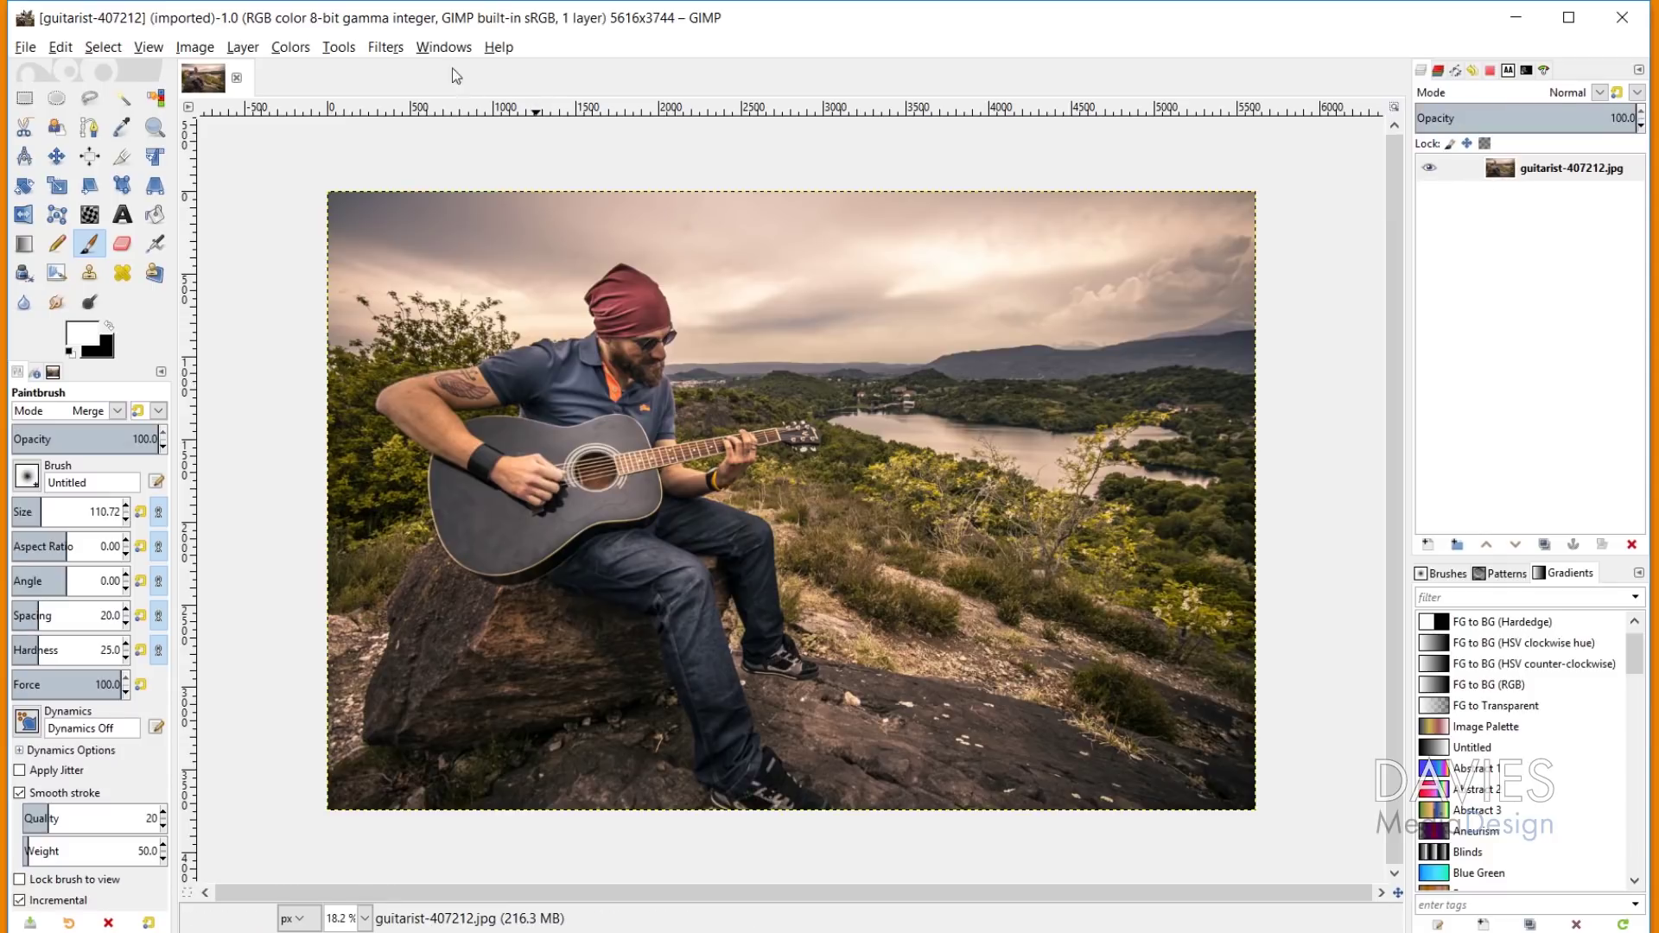
click(399, 52)
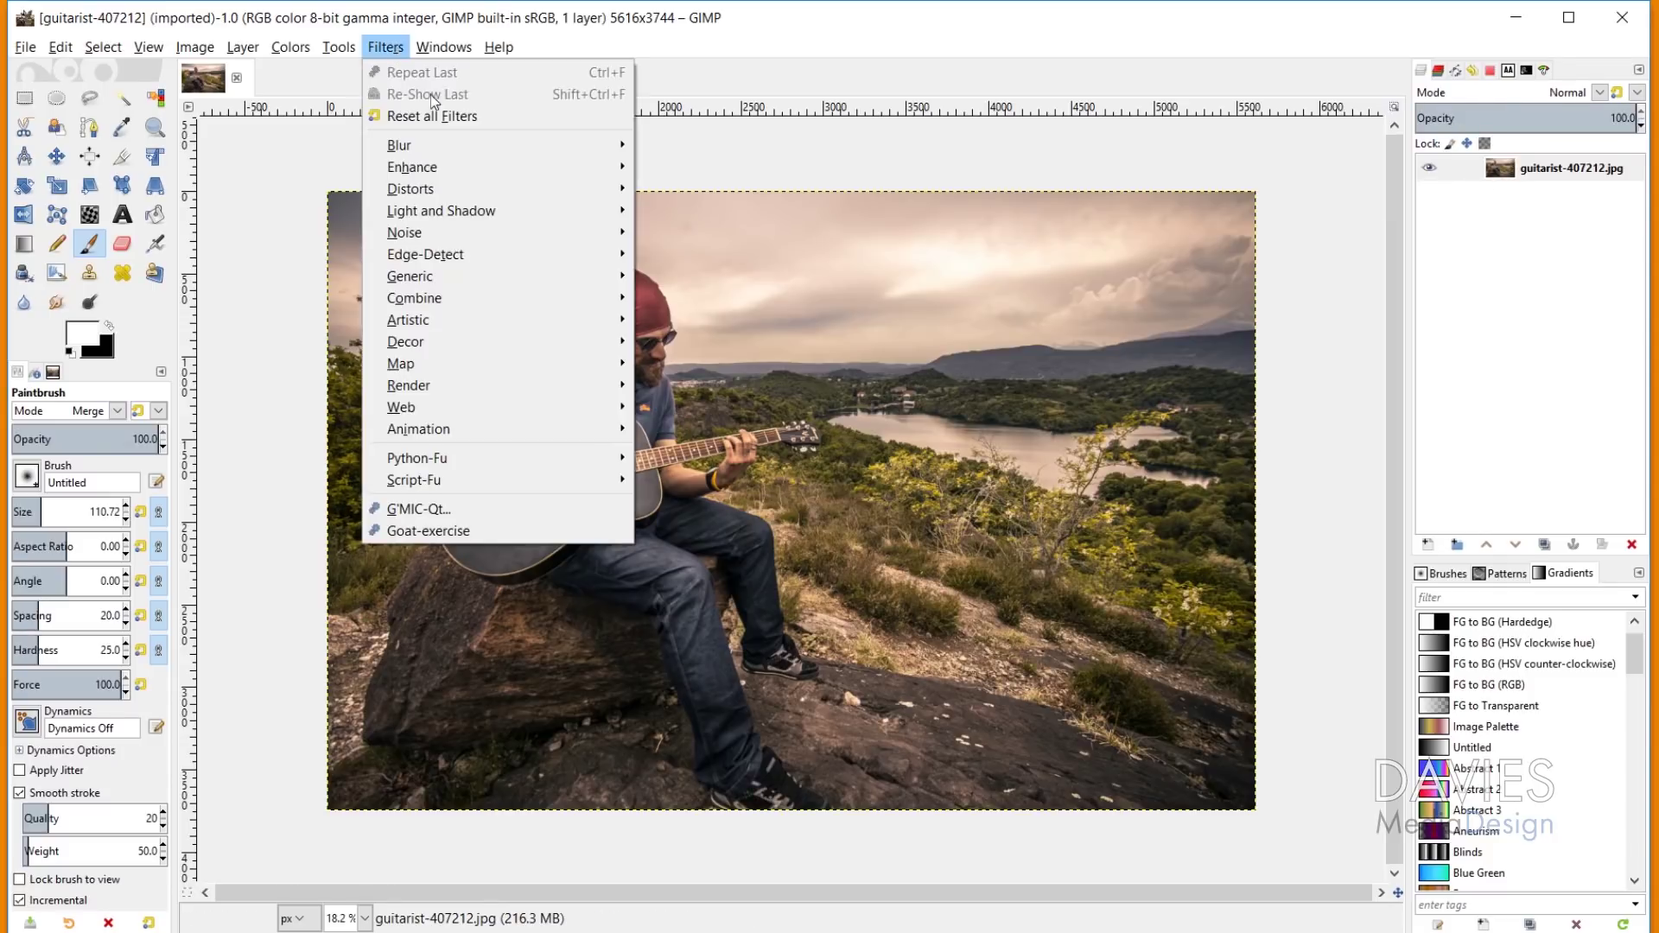
mouse_move(628, 175)
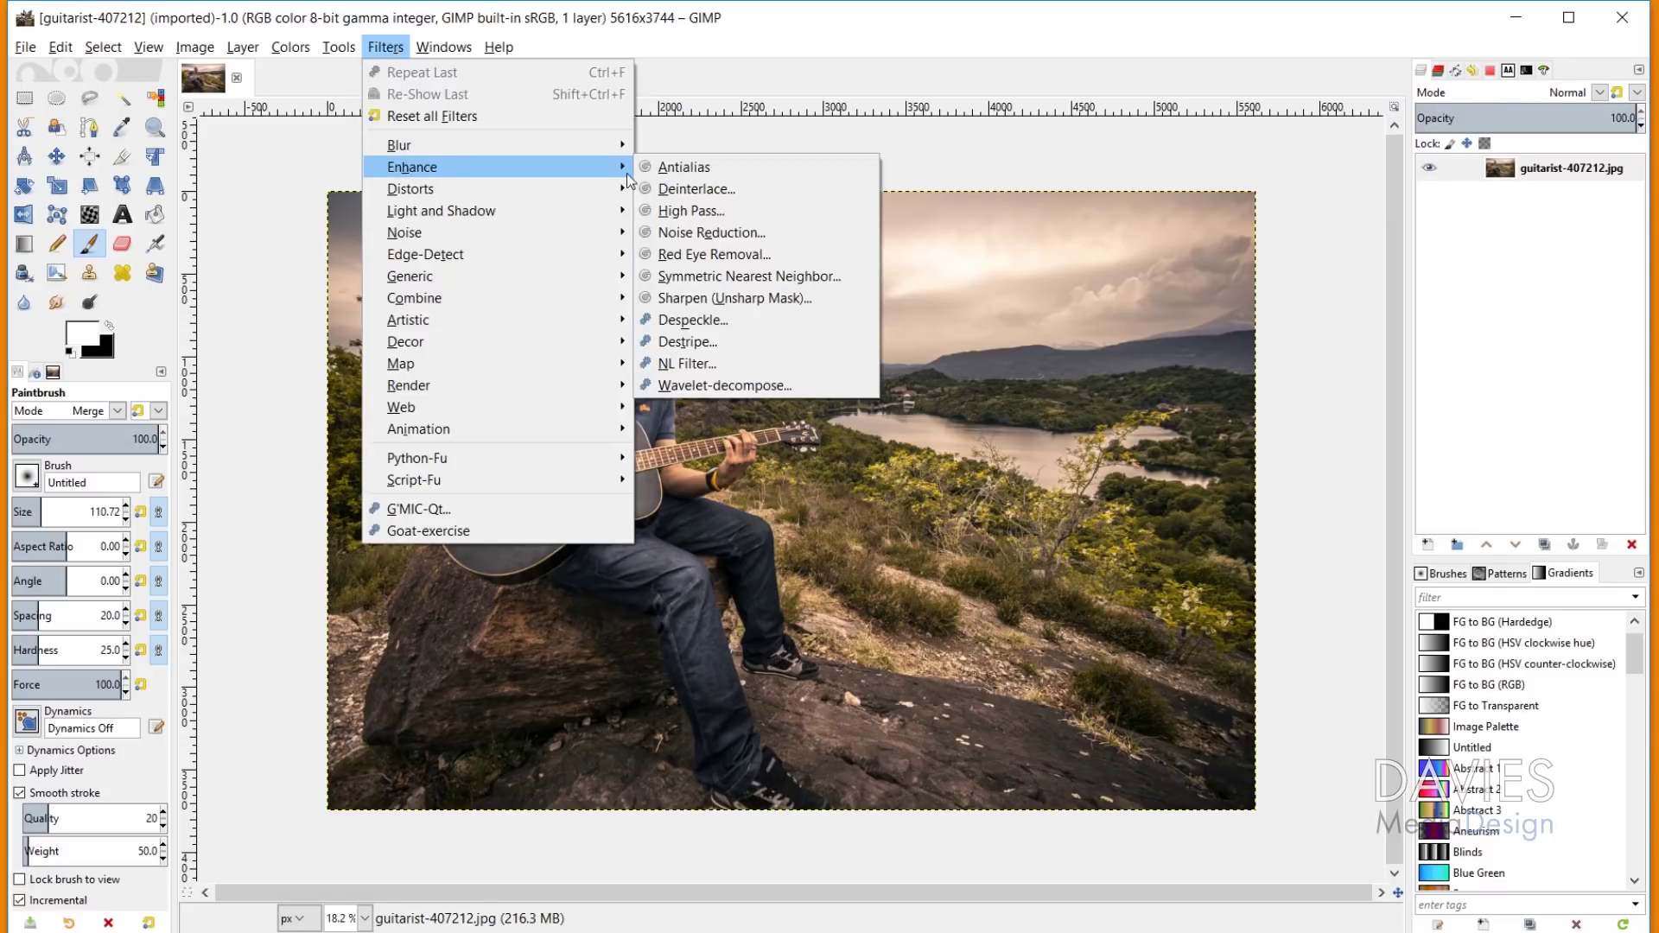
click(724, 387)
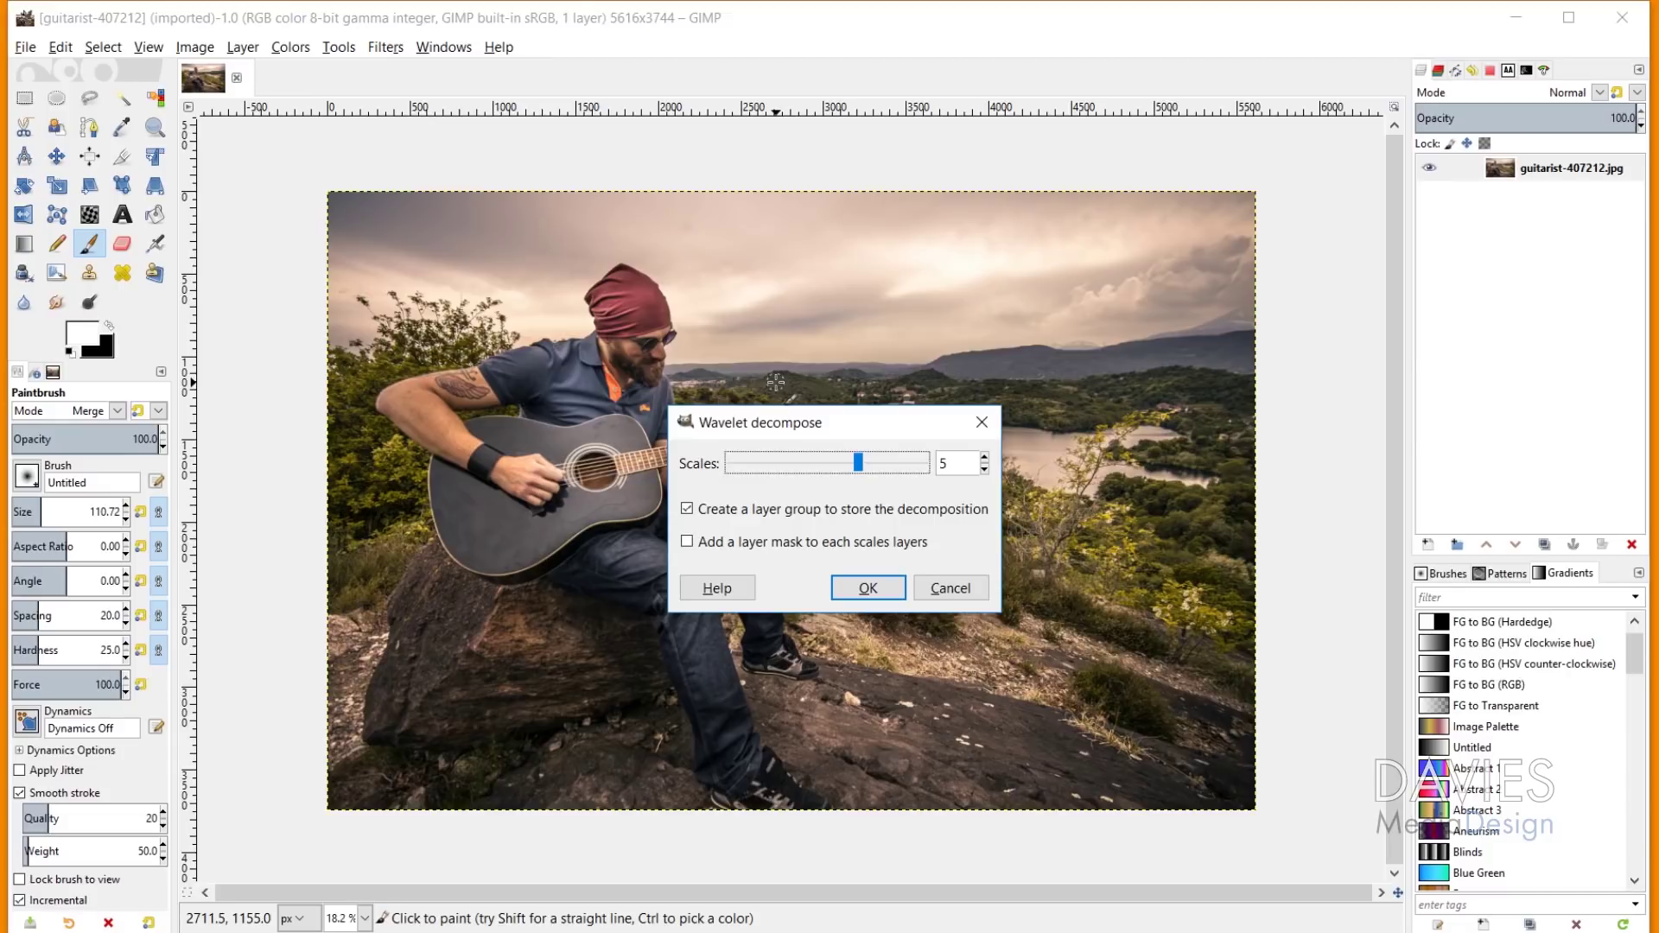
click(868, 588)
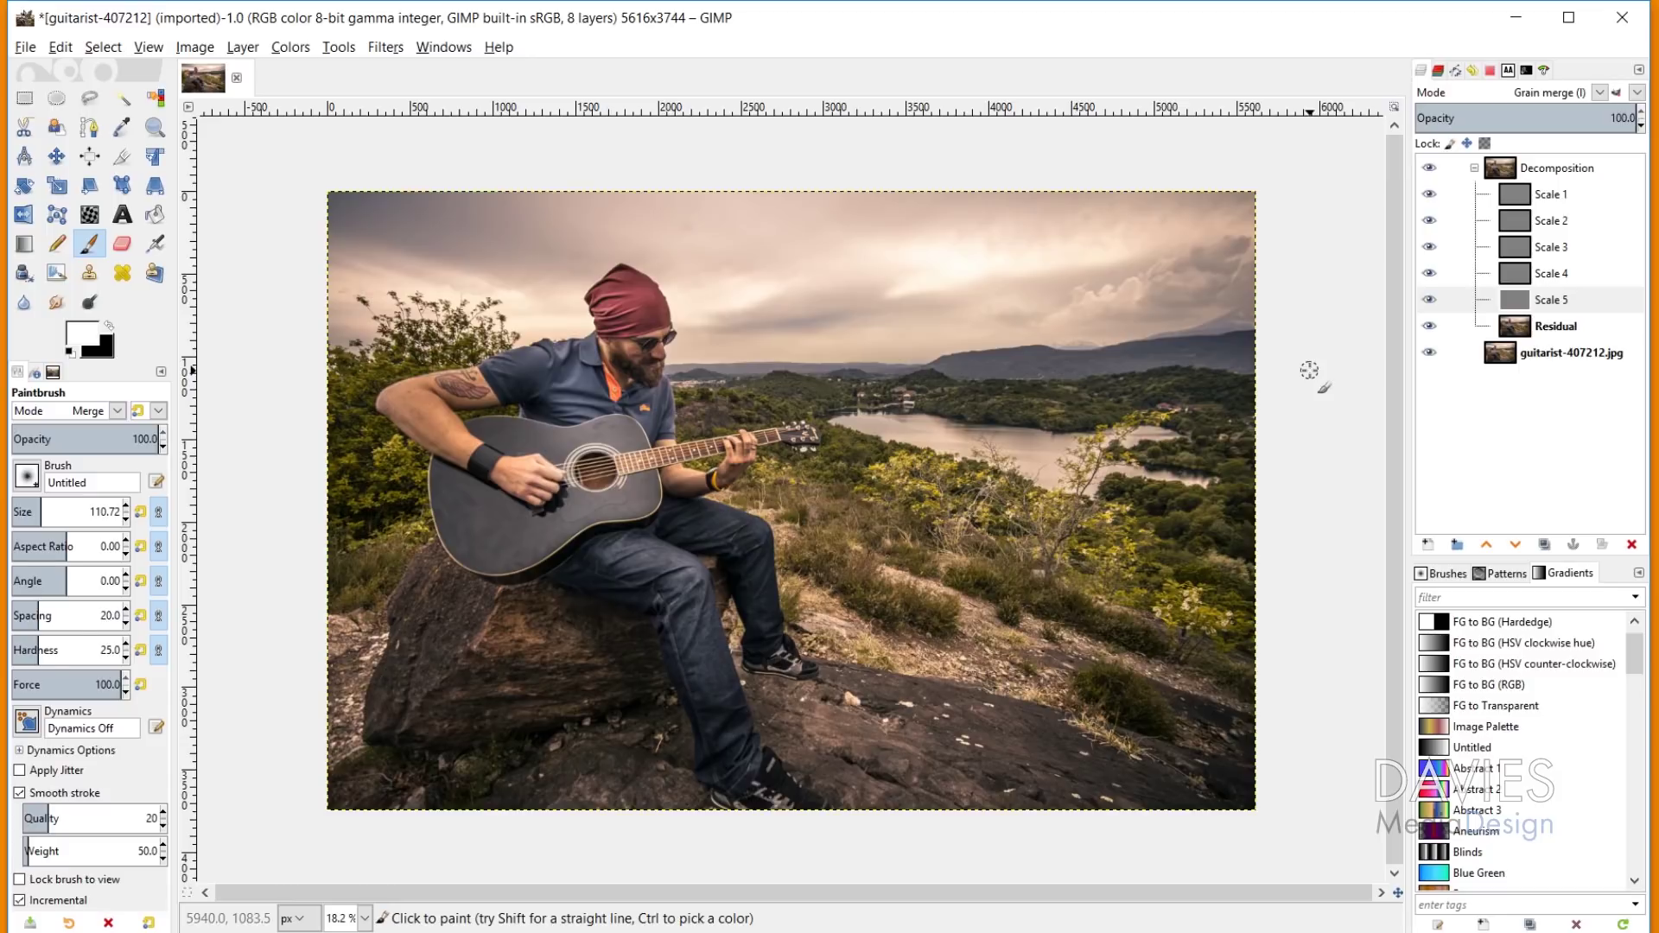
- Delete the Decomposition layer group, leaving only the photo layer
click(1514, 171)
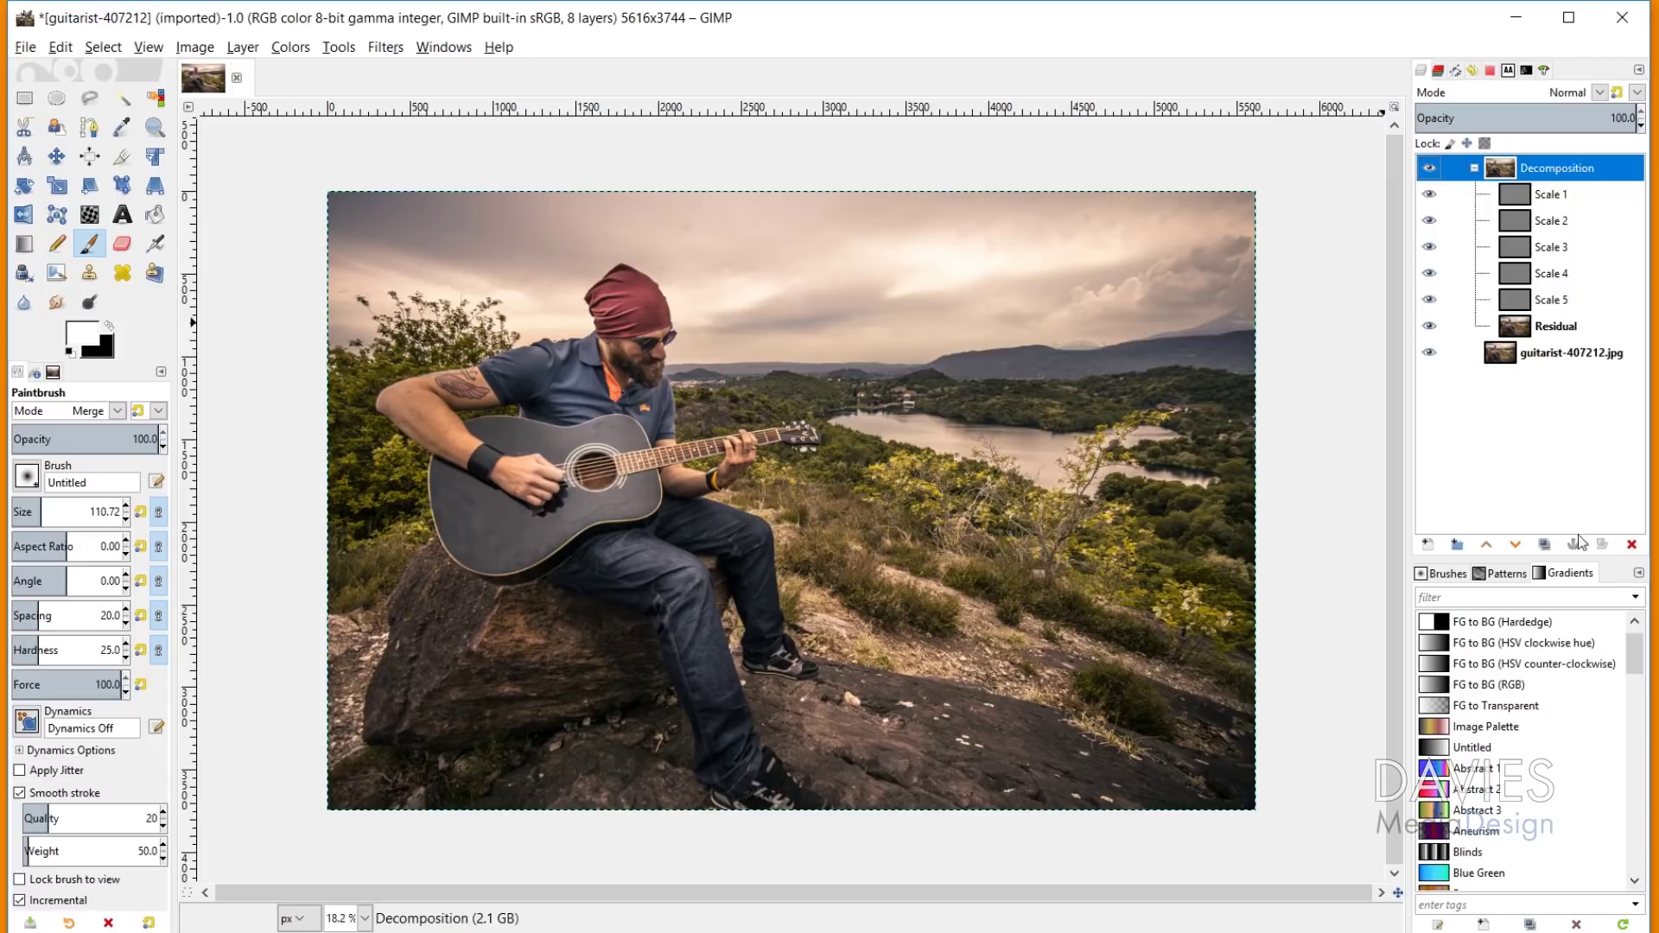
click(1633, 545)
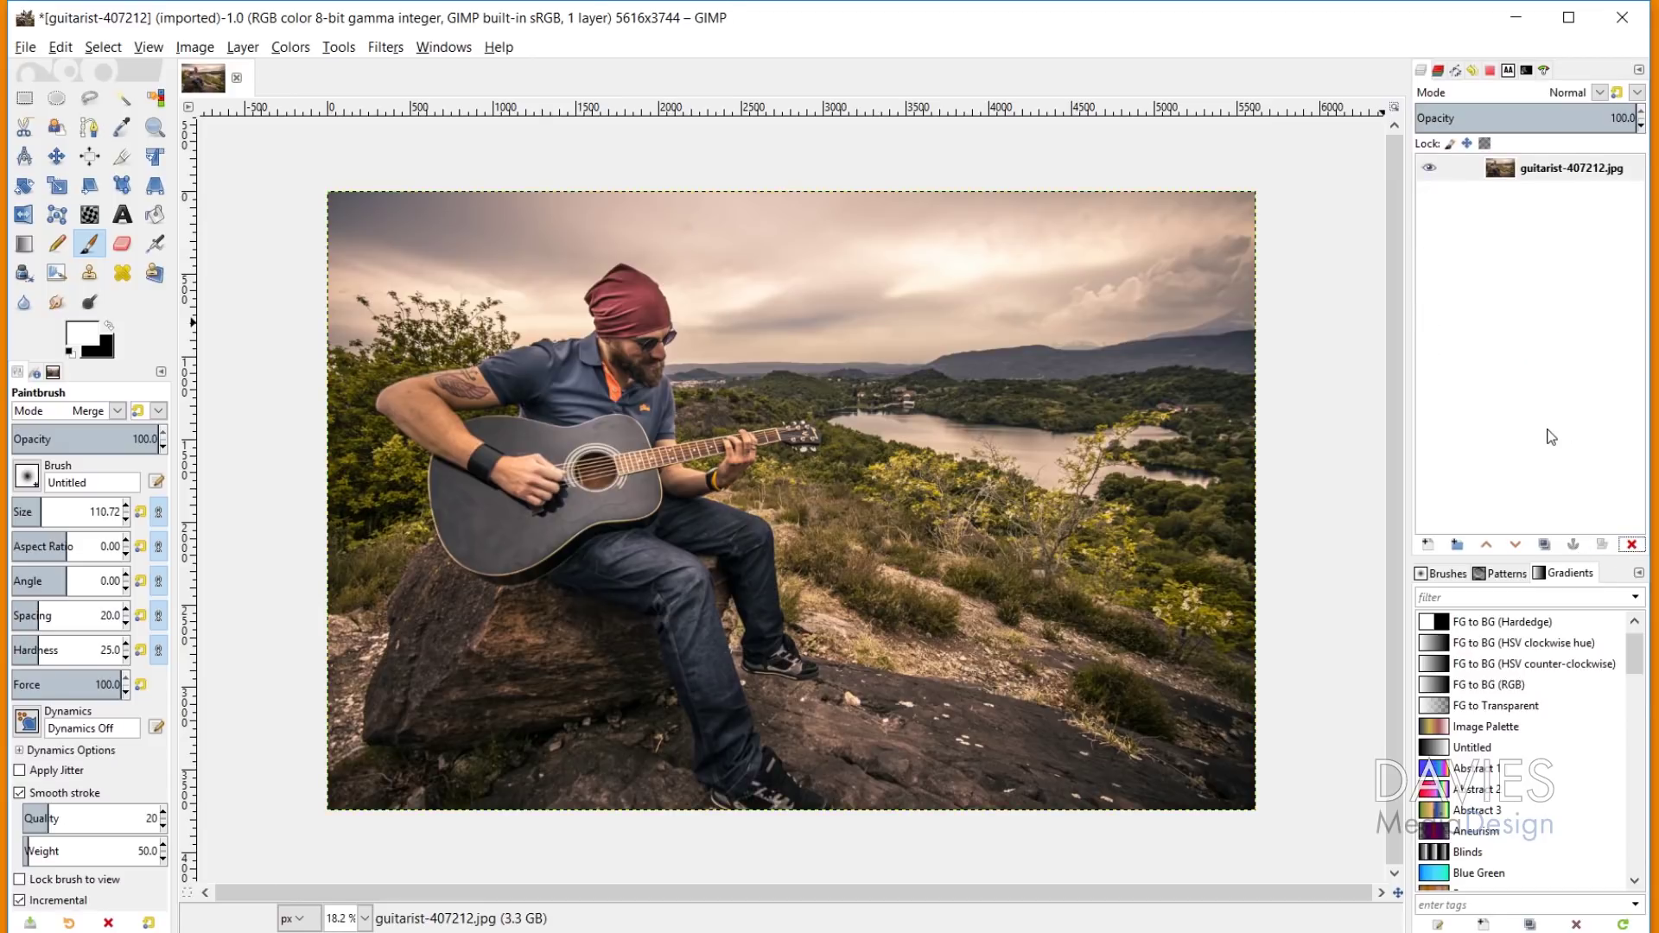
key(m)
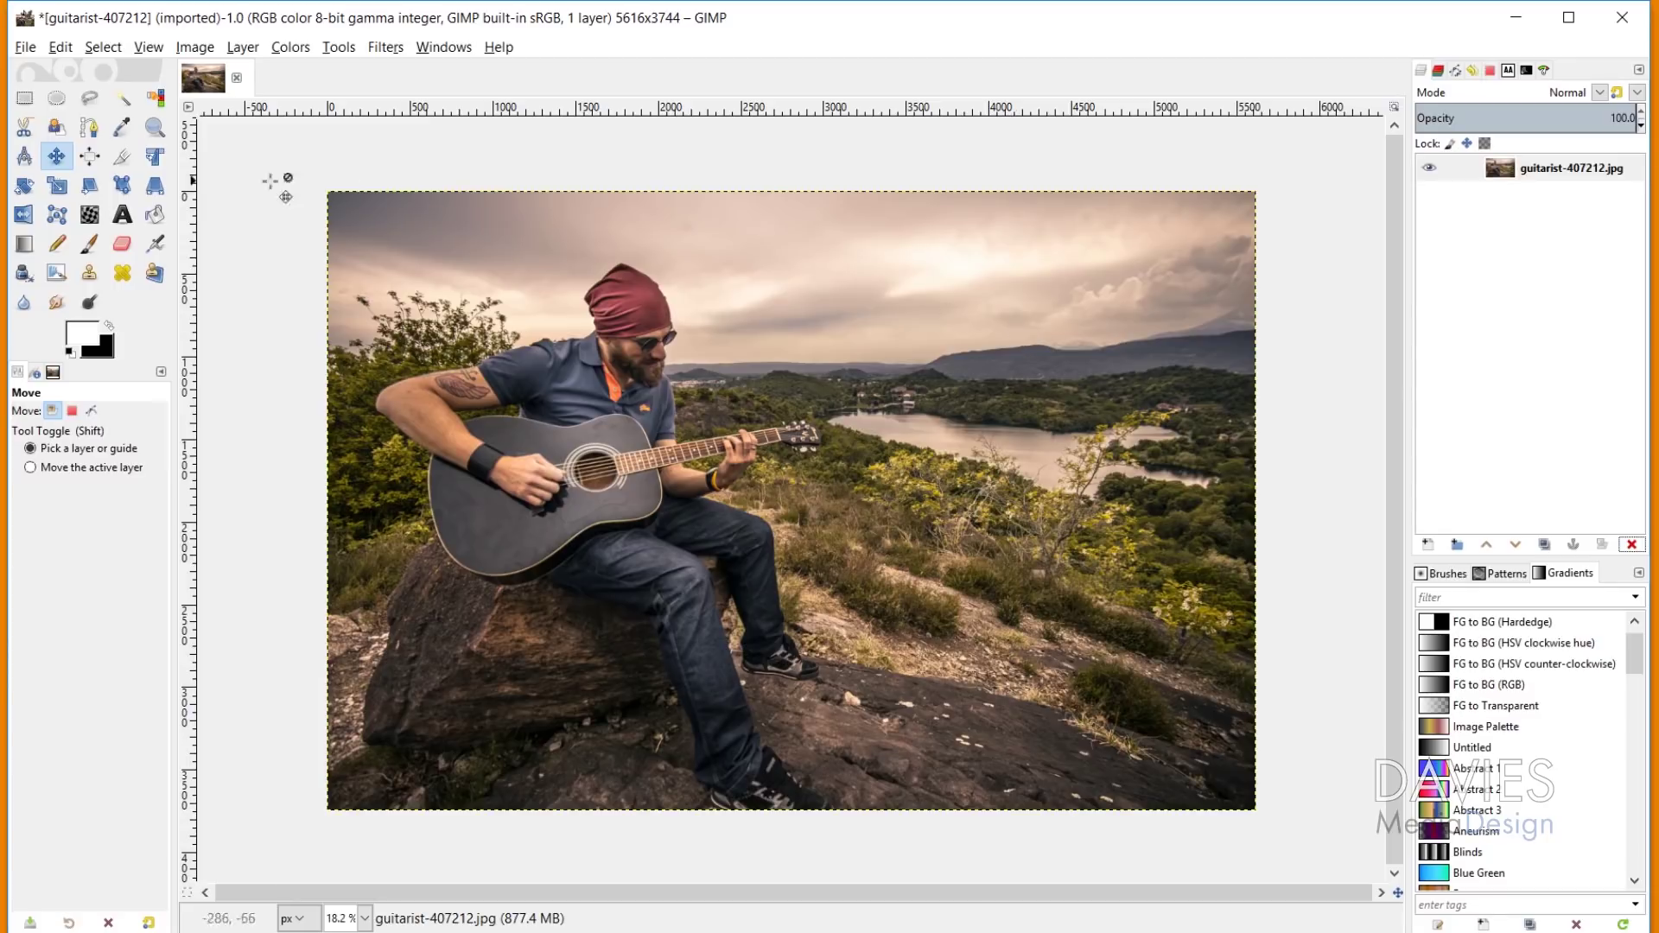
- Add a text box reading 'guitar' in the sky area of the photo
click(122, 214)
click(767, 300)
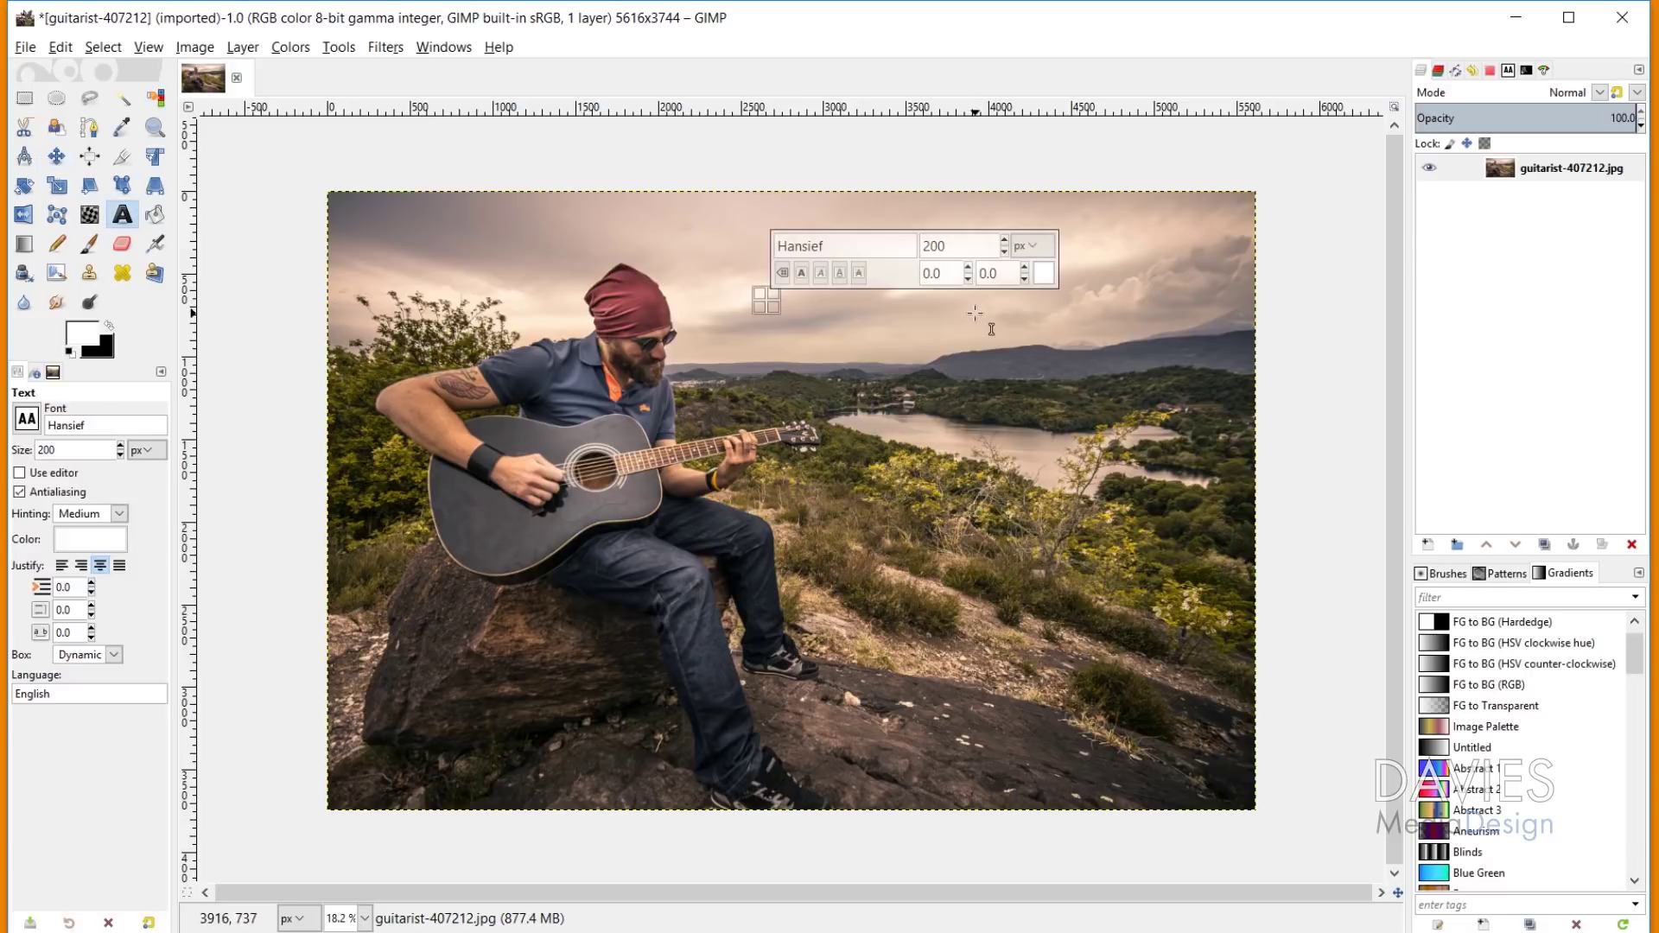
text(guitar)
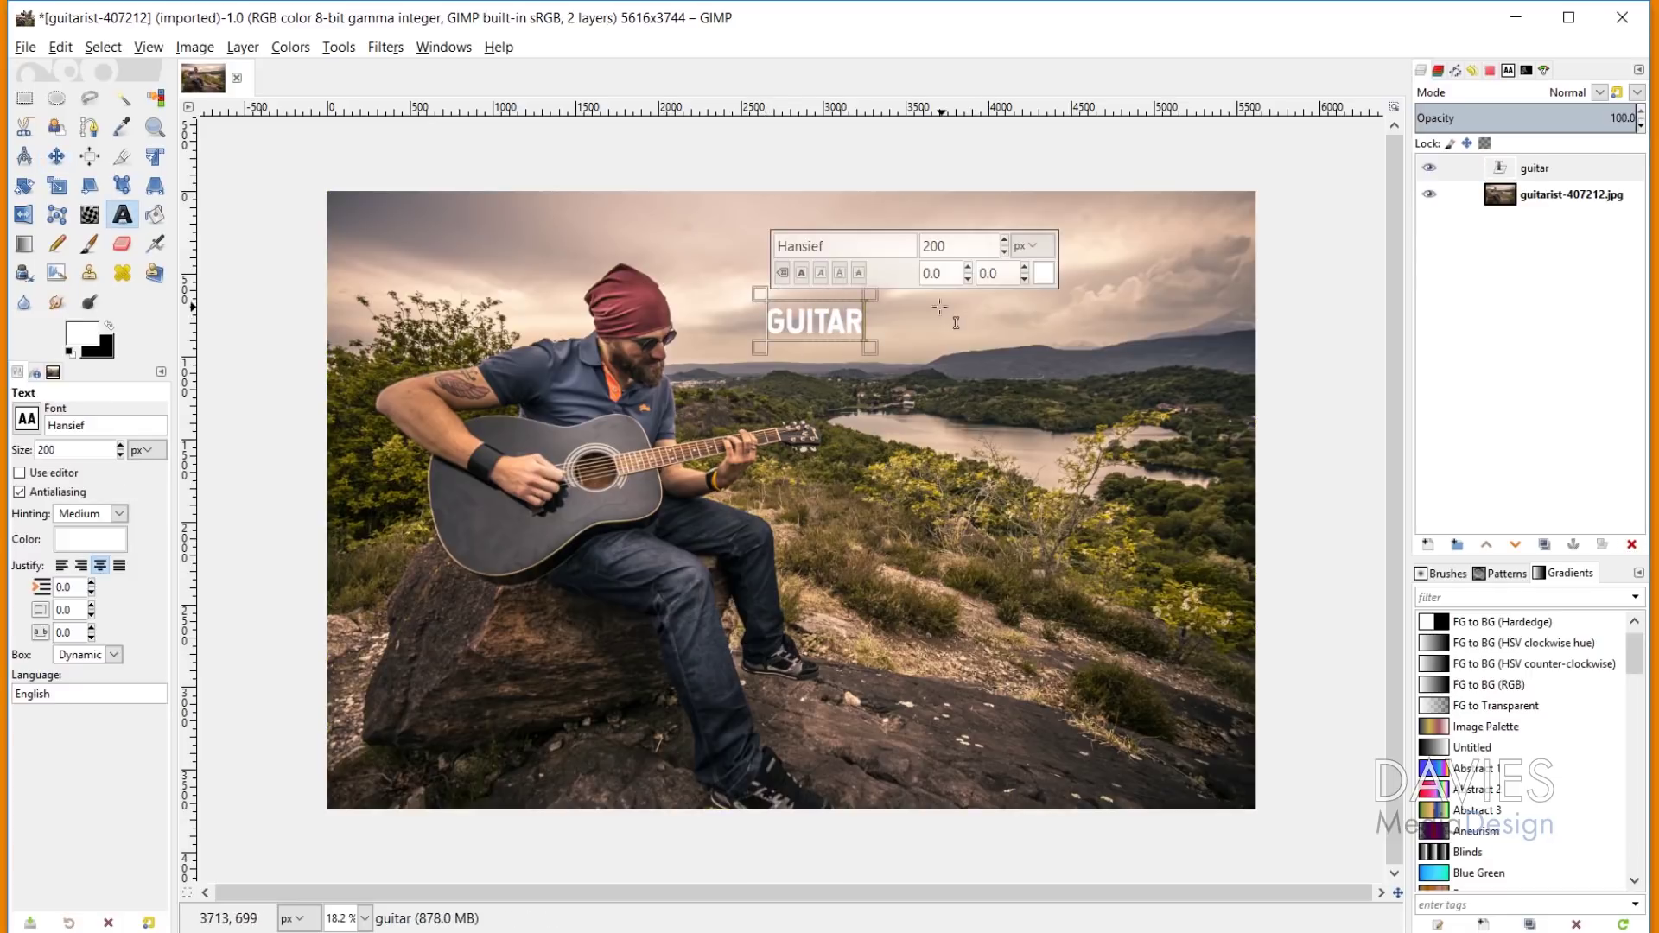
- Set the GUITAR text to 300 px and vertical, left-to-right (mixed) orientation
double_click(819, 337)
double_click(933, 246)
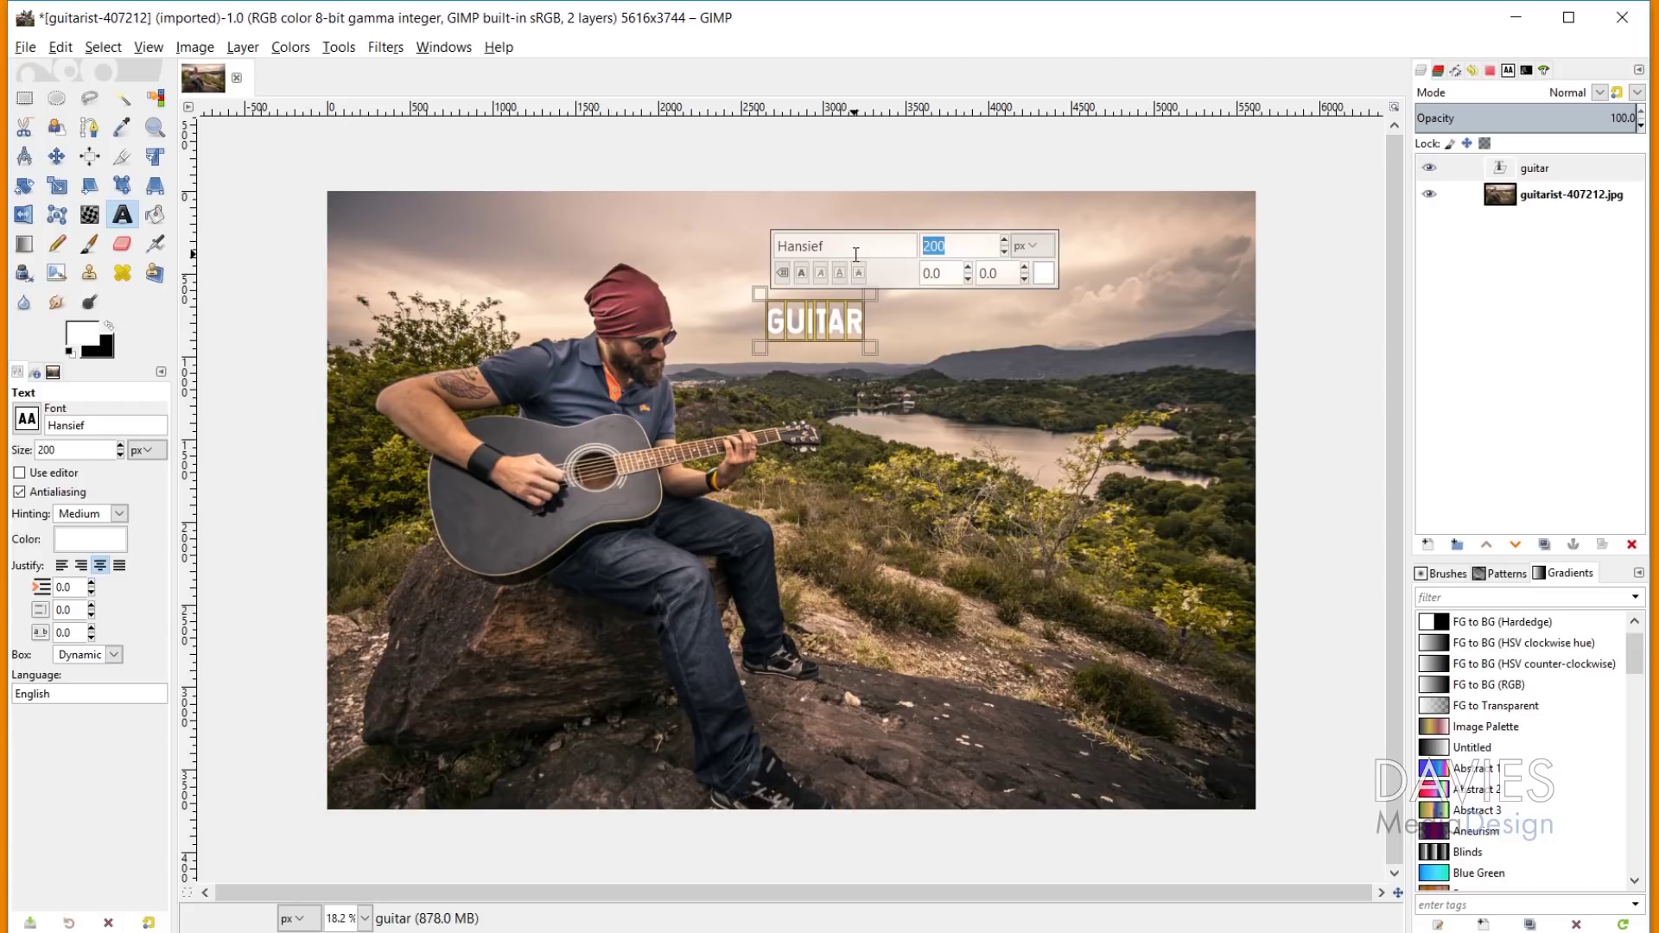
text(300)
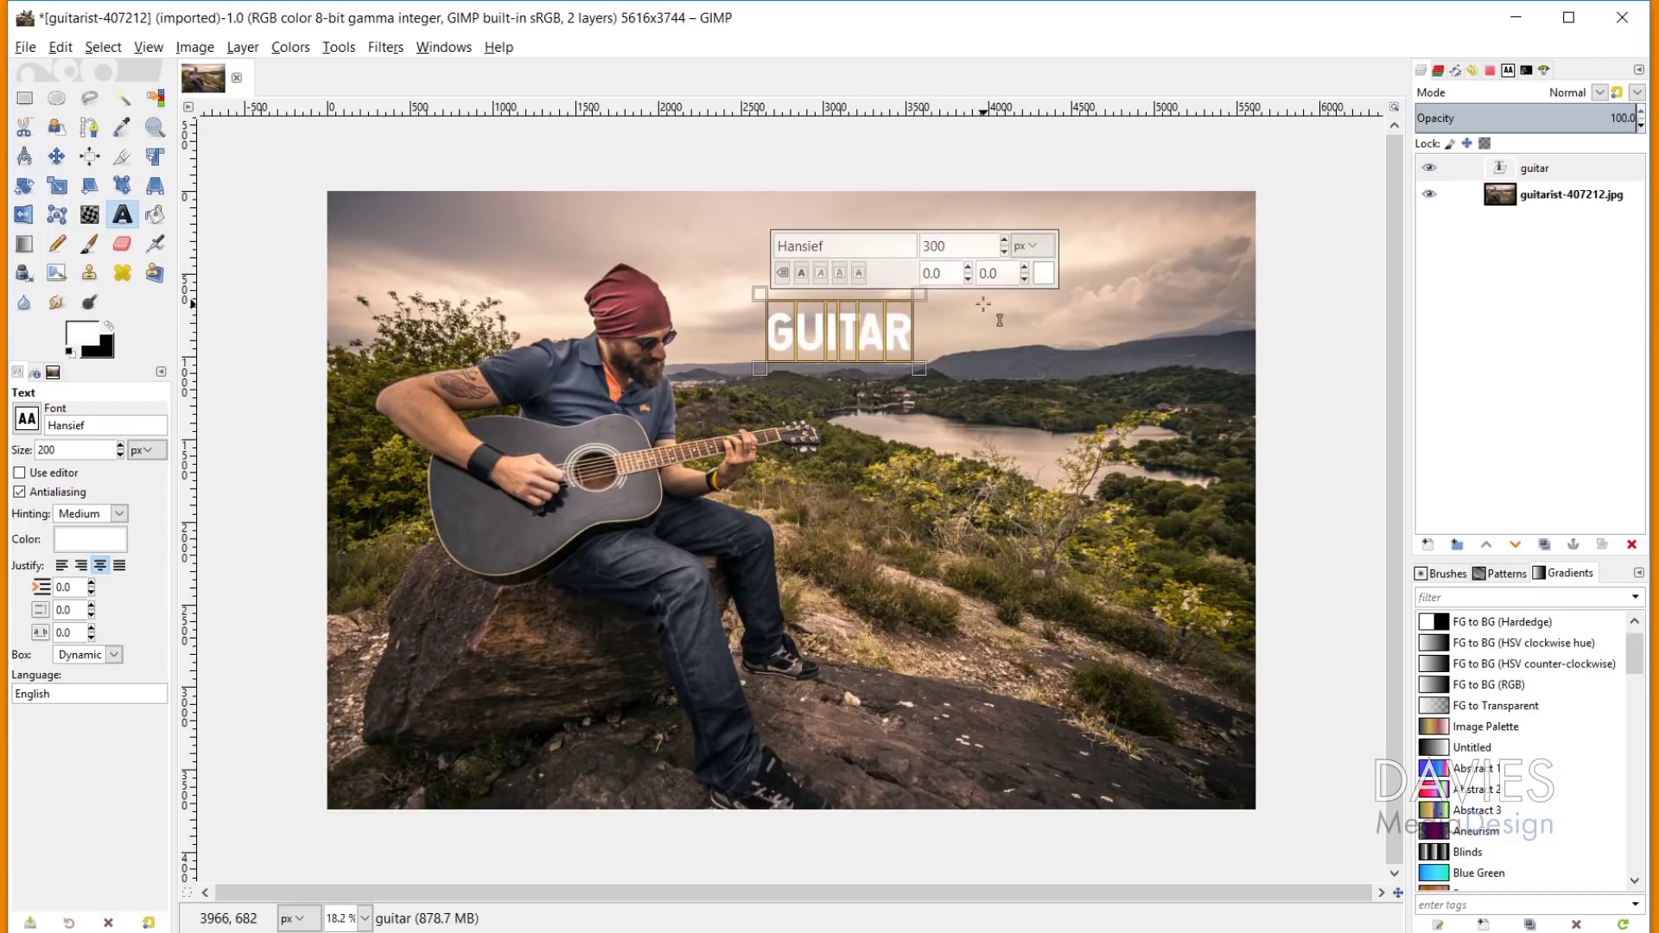
right_click(851, 345)
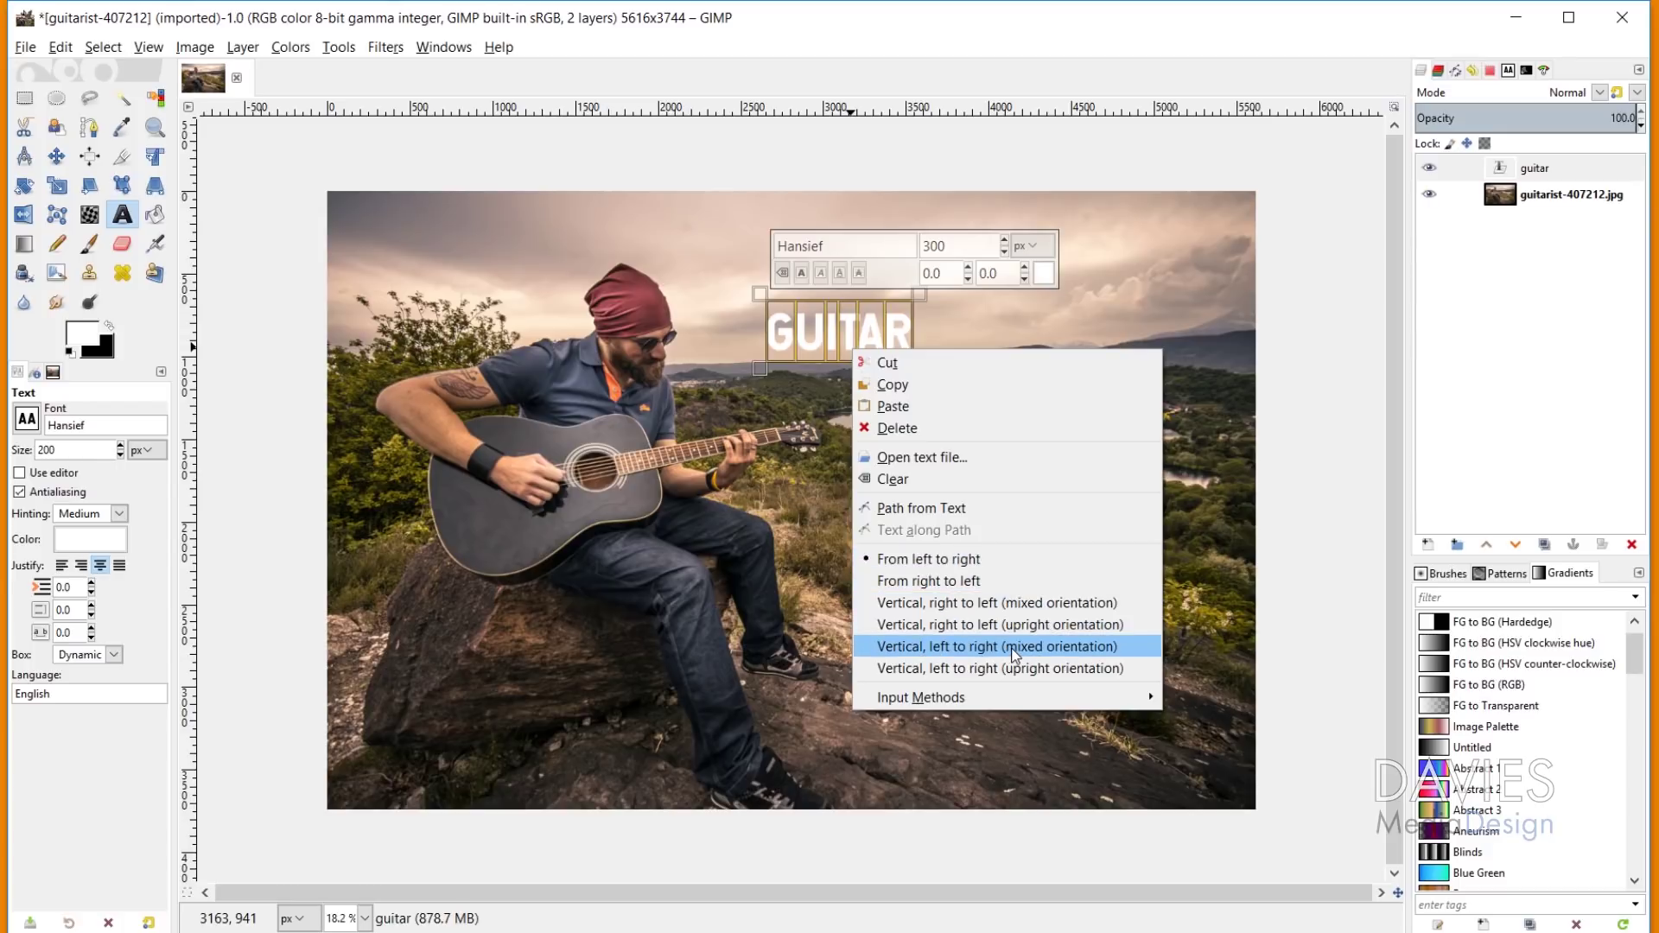
click(1011, 648)
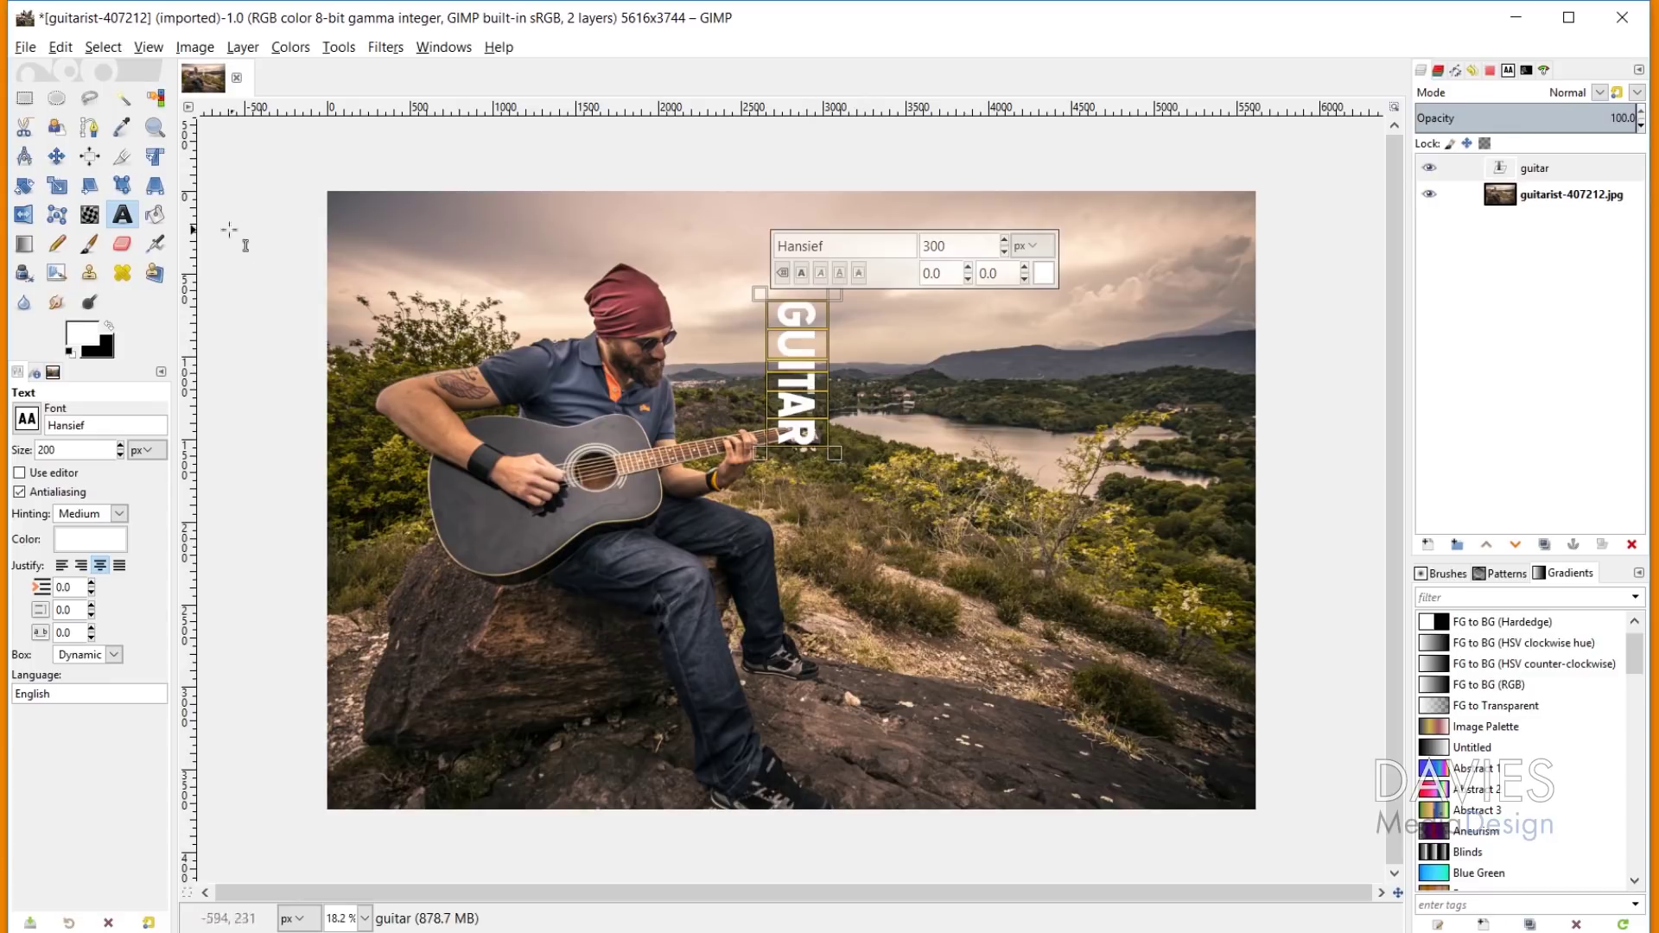
- Draw a curved path around the guitarist's hat and down his side
click(95, 130)
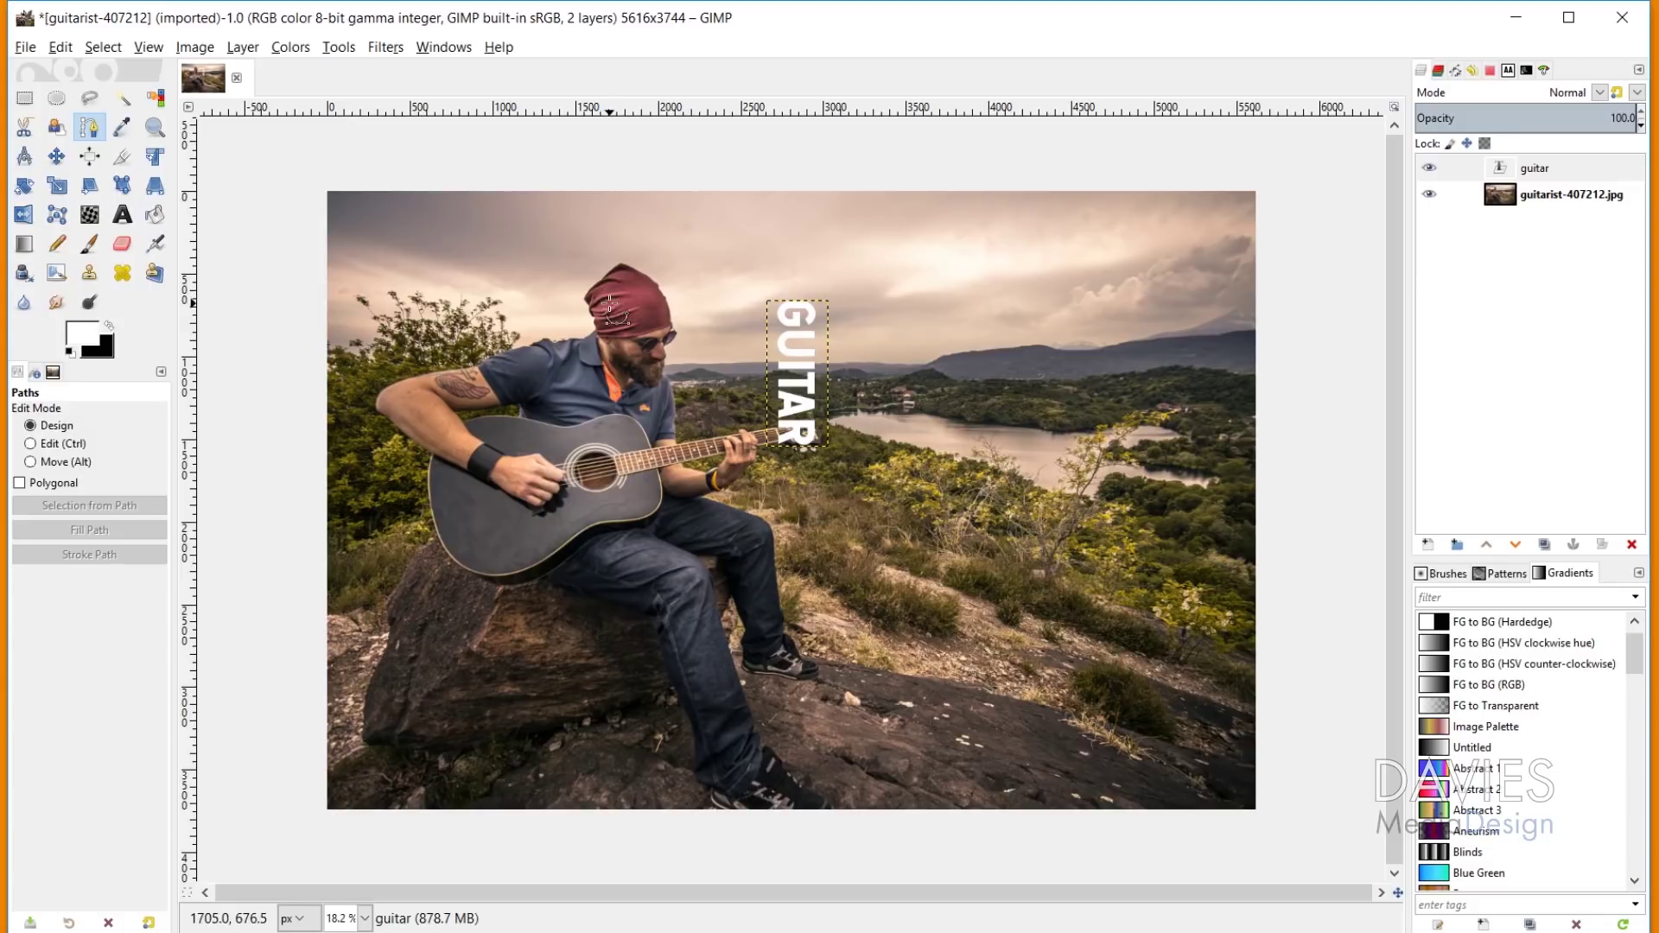
click(604, 267)
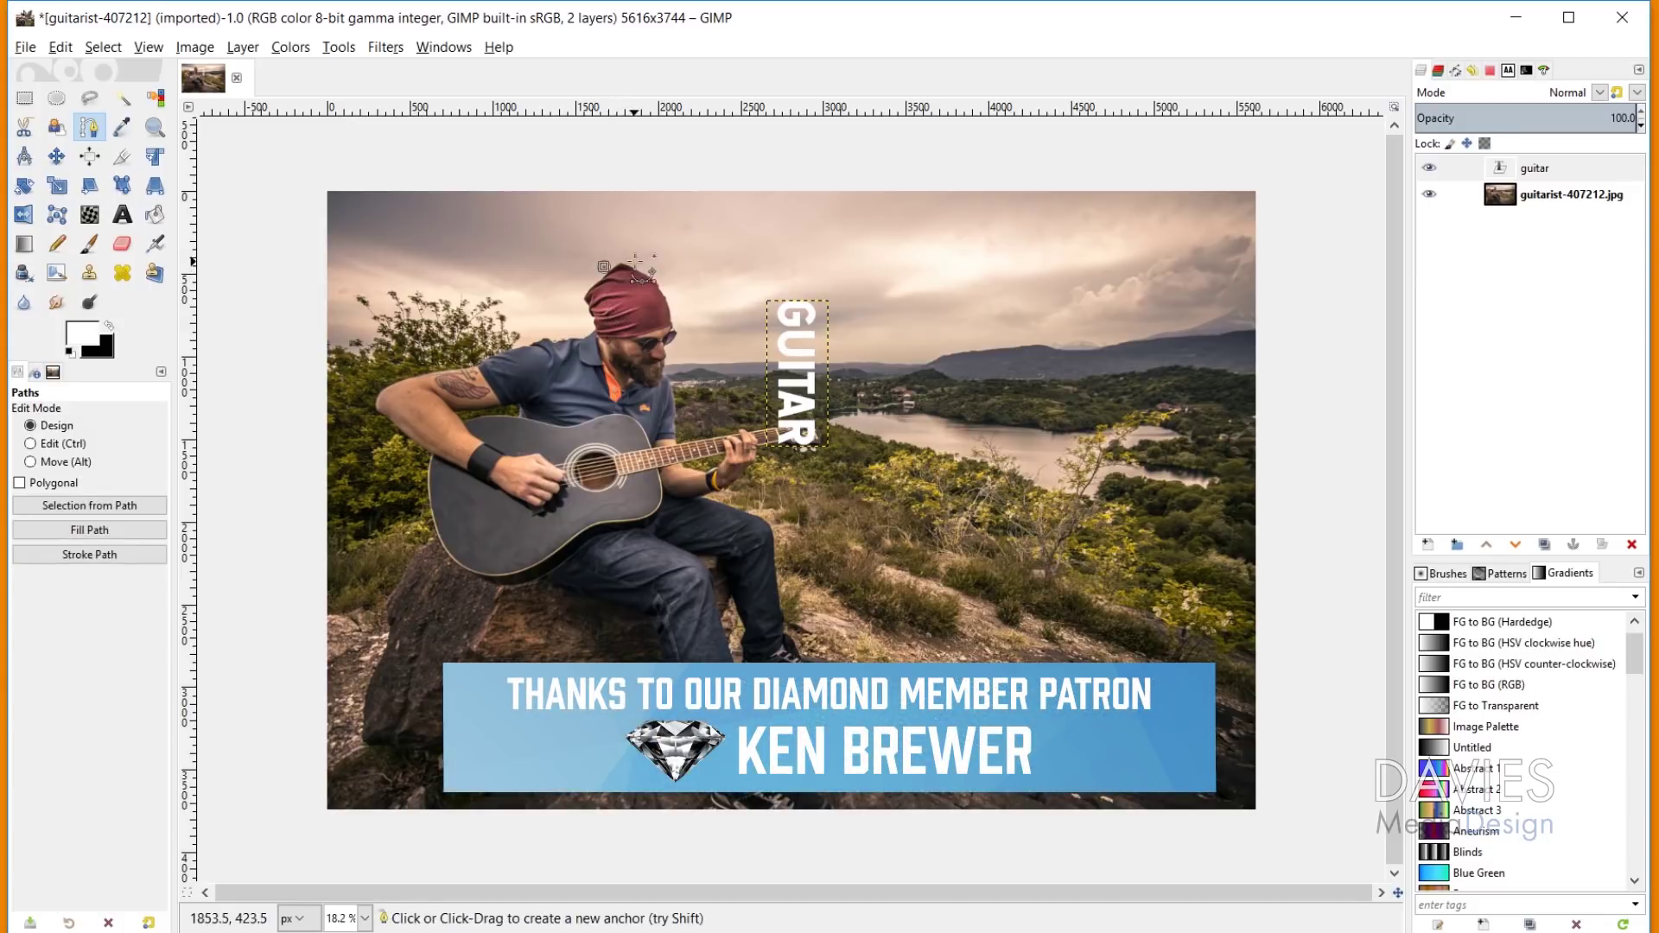
drag(677, 295, 677, 321)
click(673, 371)
drag(684, 438, 756, 422)
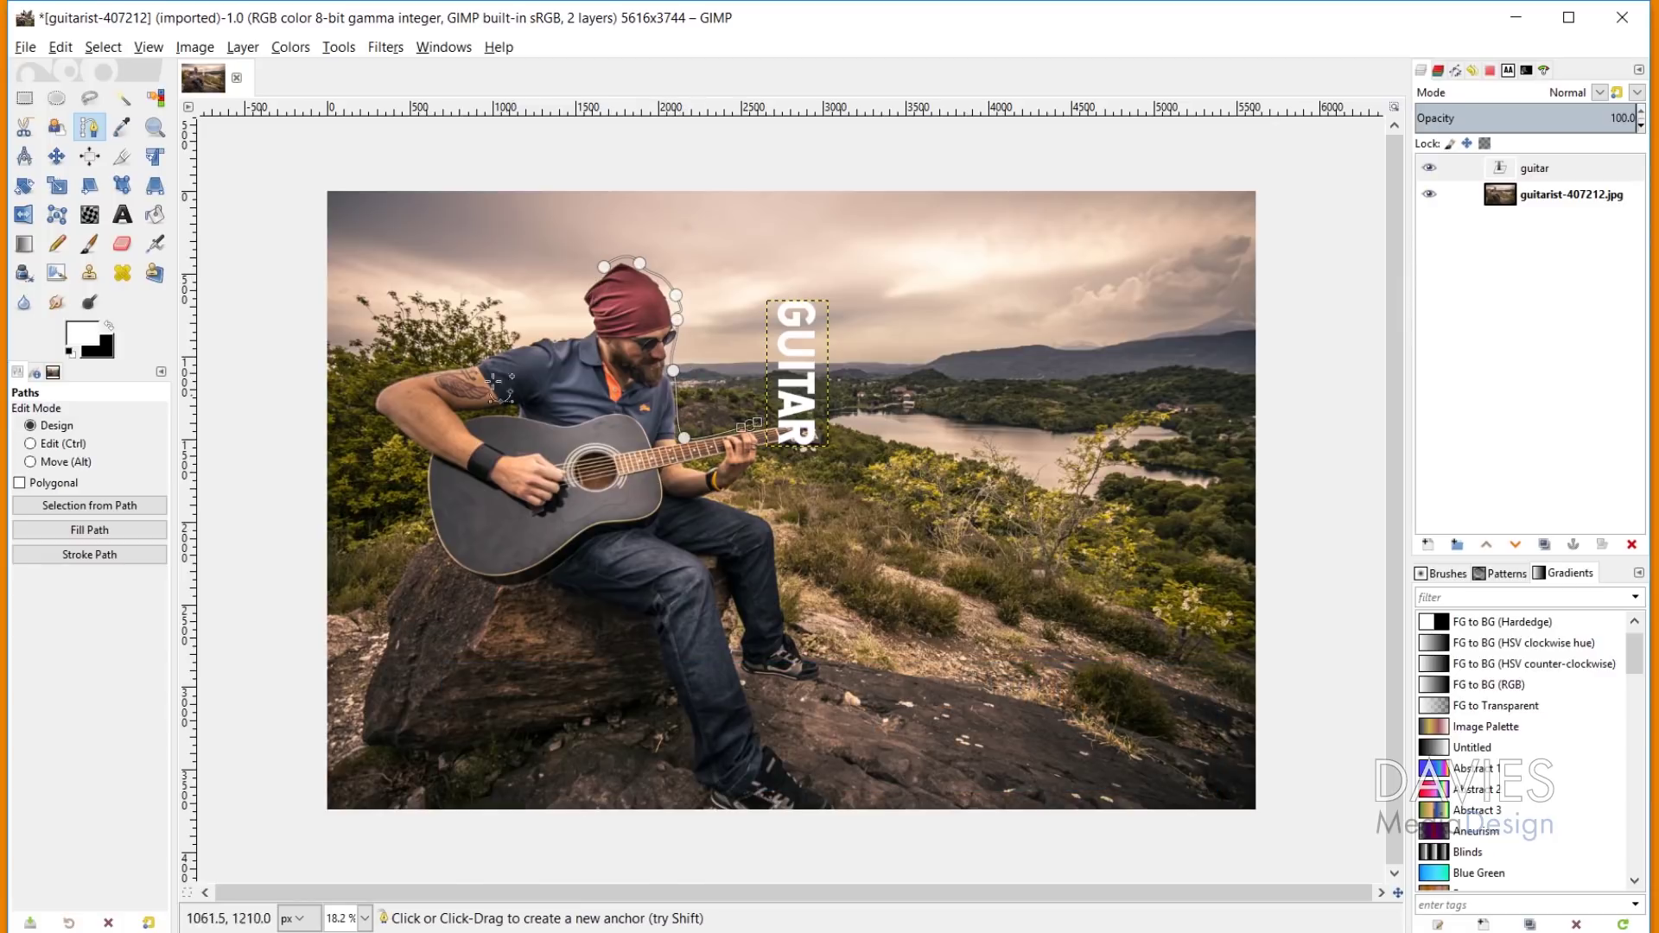
- Flow the GUITAR text along the drawn path with Text along Path
click(122, 215)
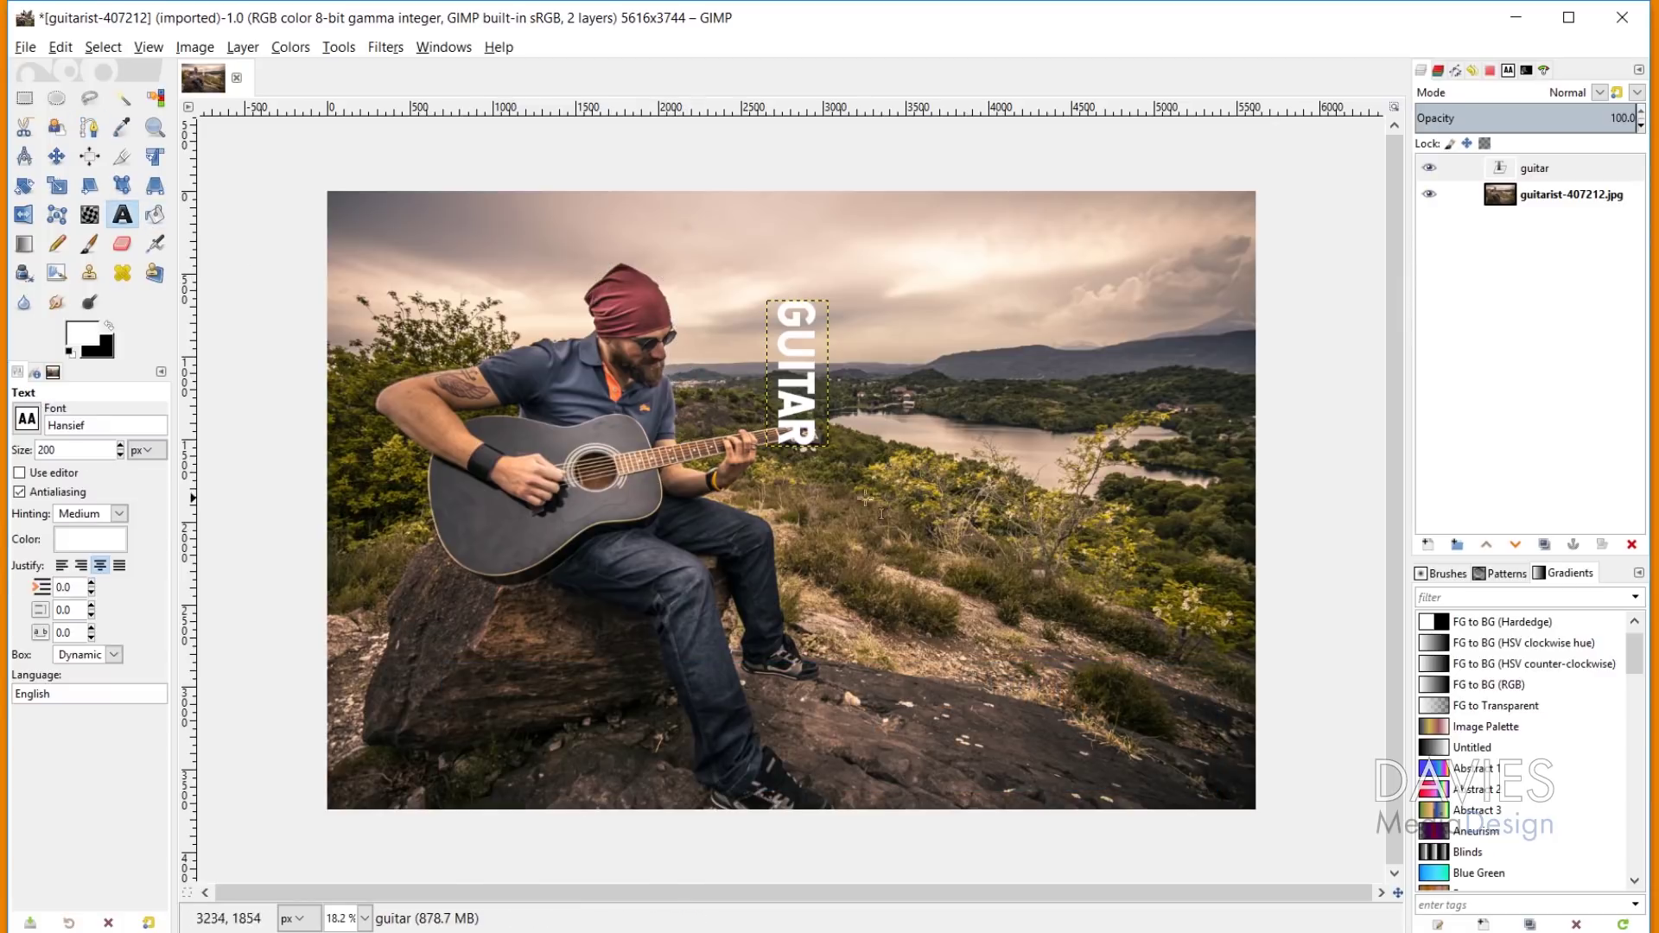
click(803, 336)
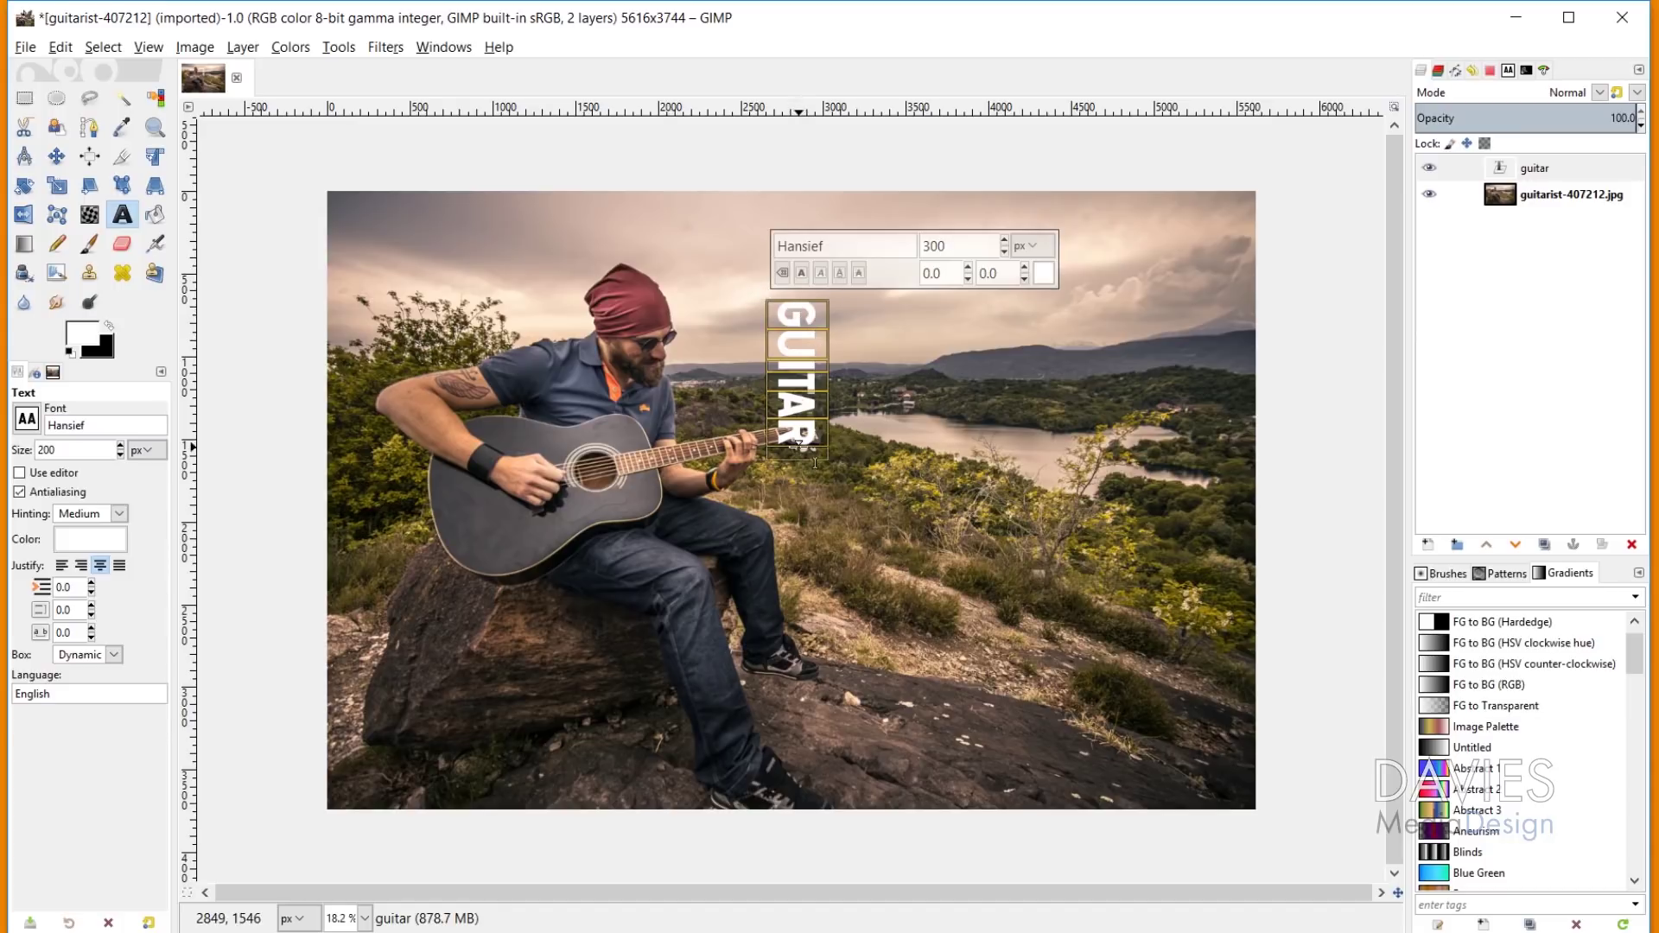
right_click(803, 378)
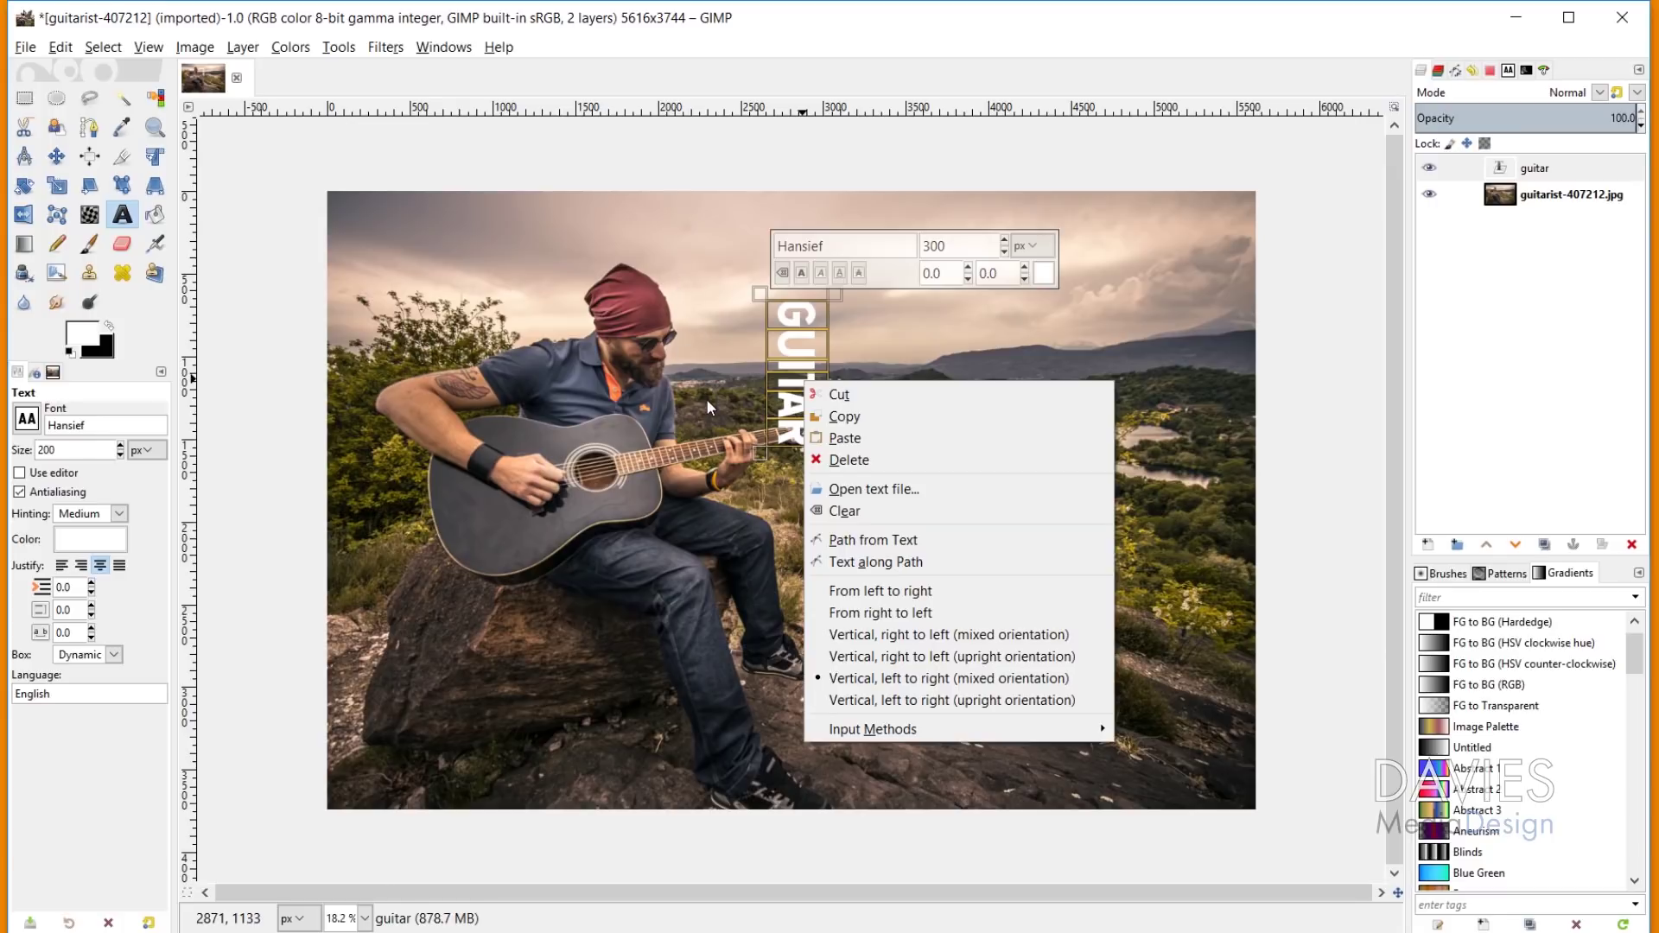
click(860, 562)
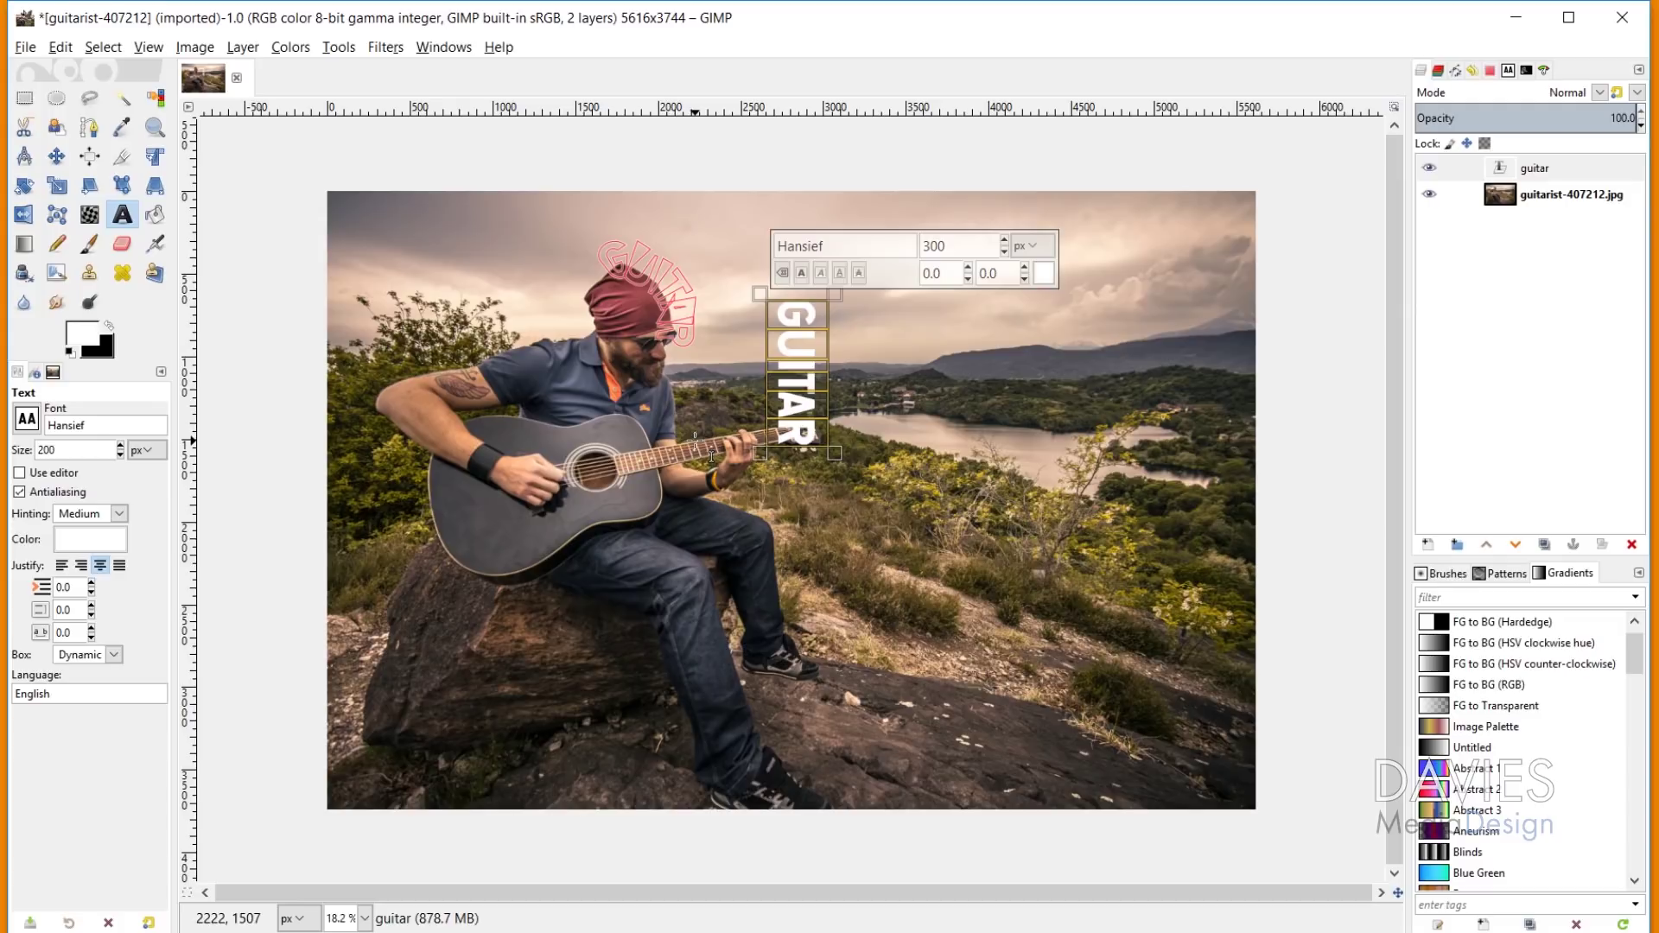
- Delete the GUITAR text path in the Paths dialog and return to the Layers list
click(1457, 70)
click(1529, 115)
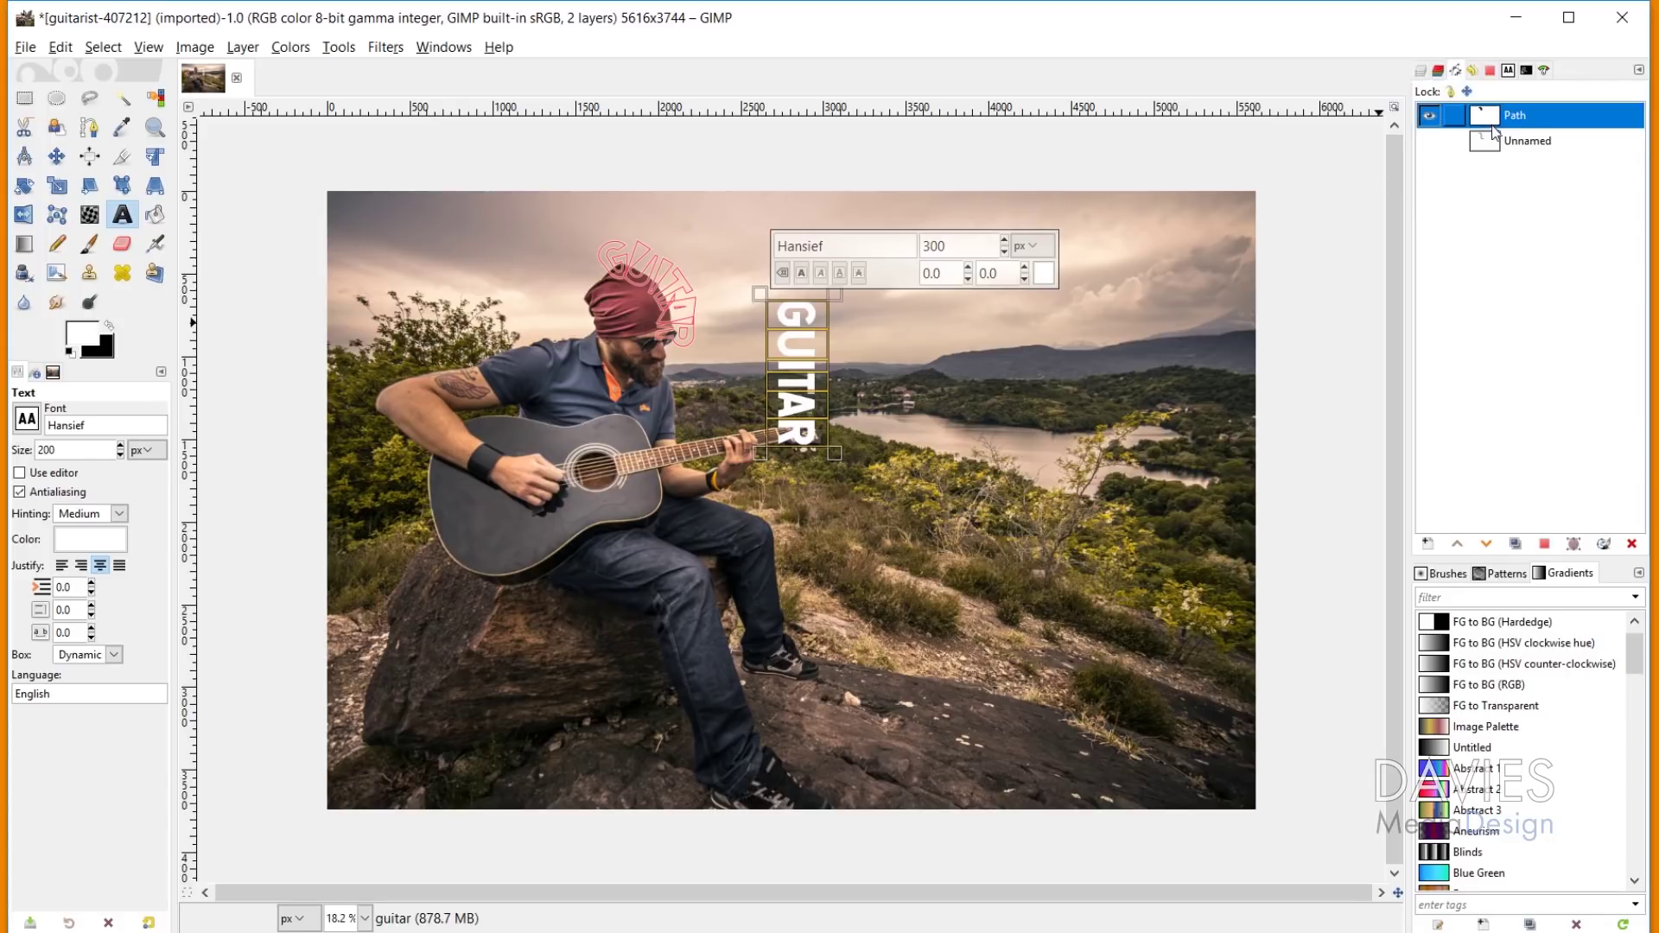
click(1632, 543)
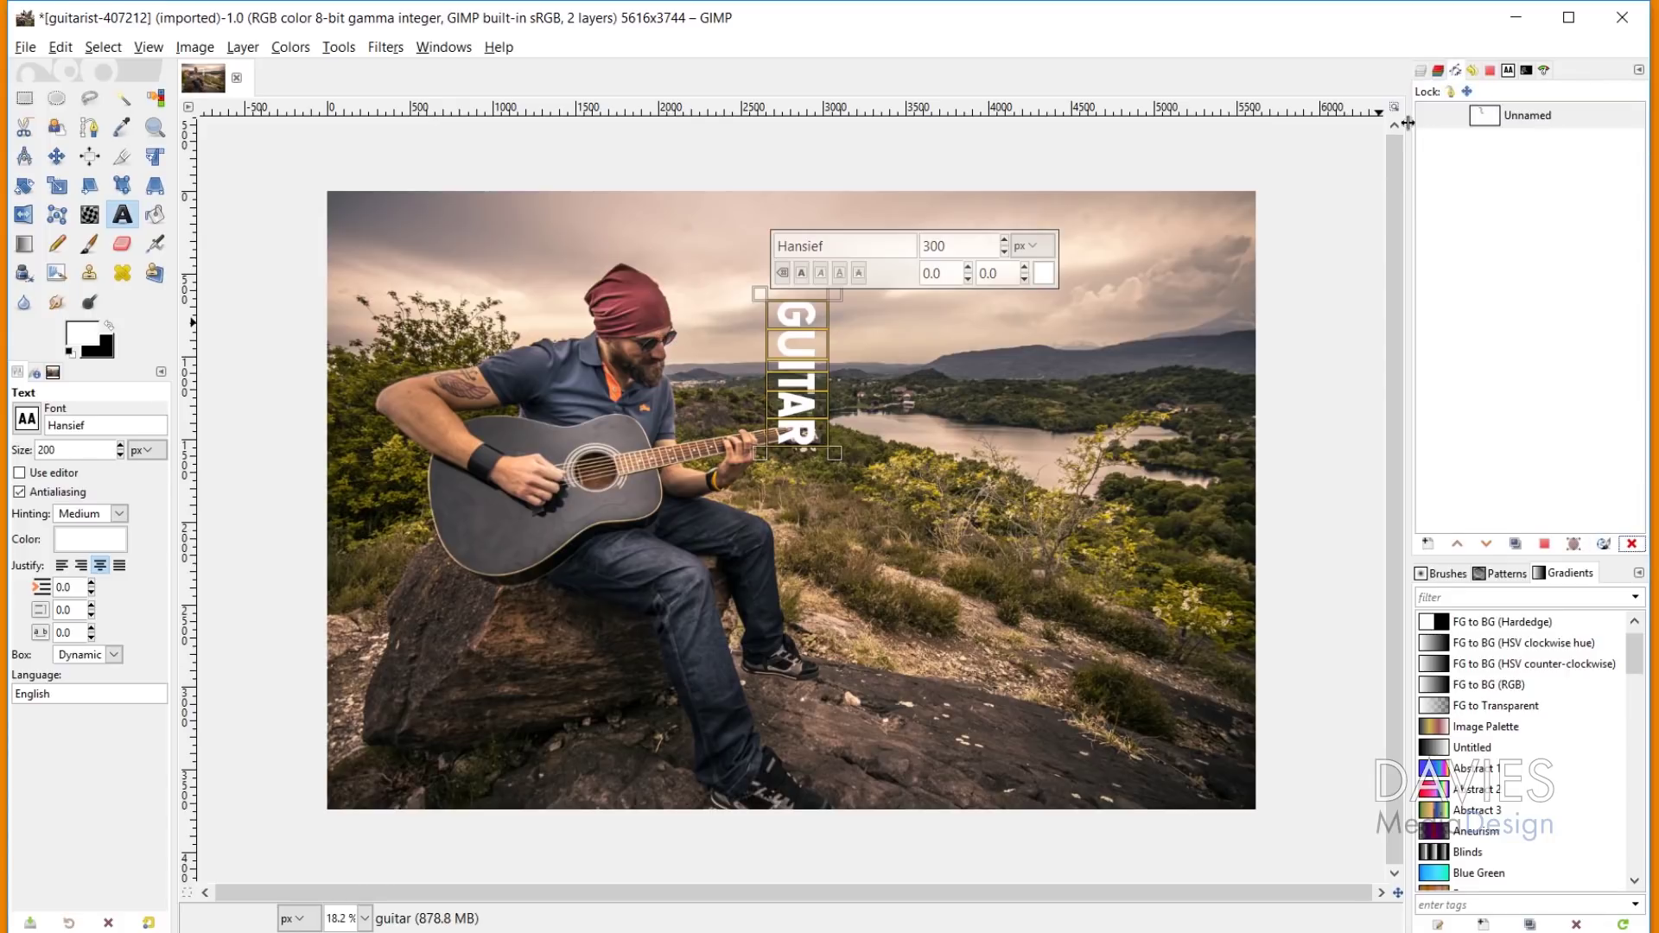
click(1421, 70)
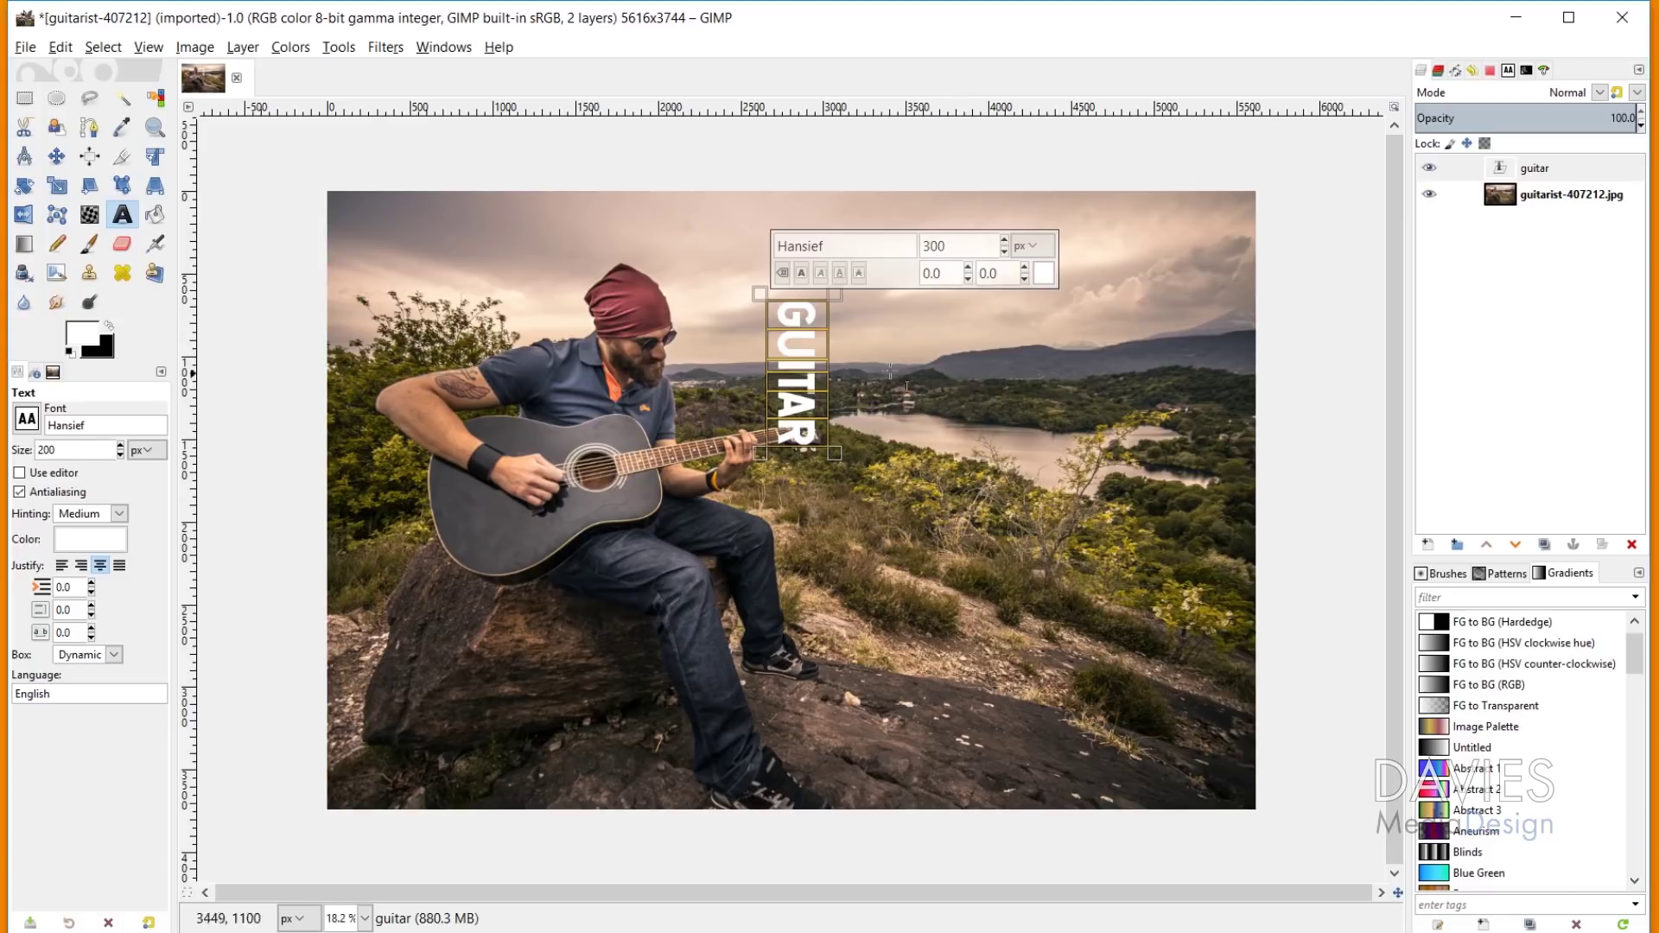
- Change the GUITAR text direction back to horizontal, from left to right
right_click(815, 351)
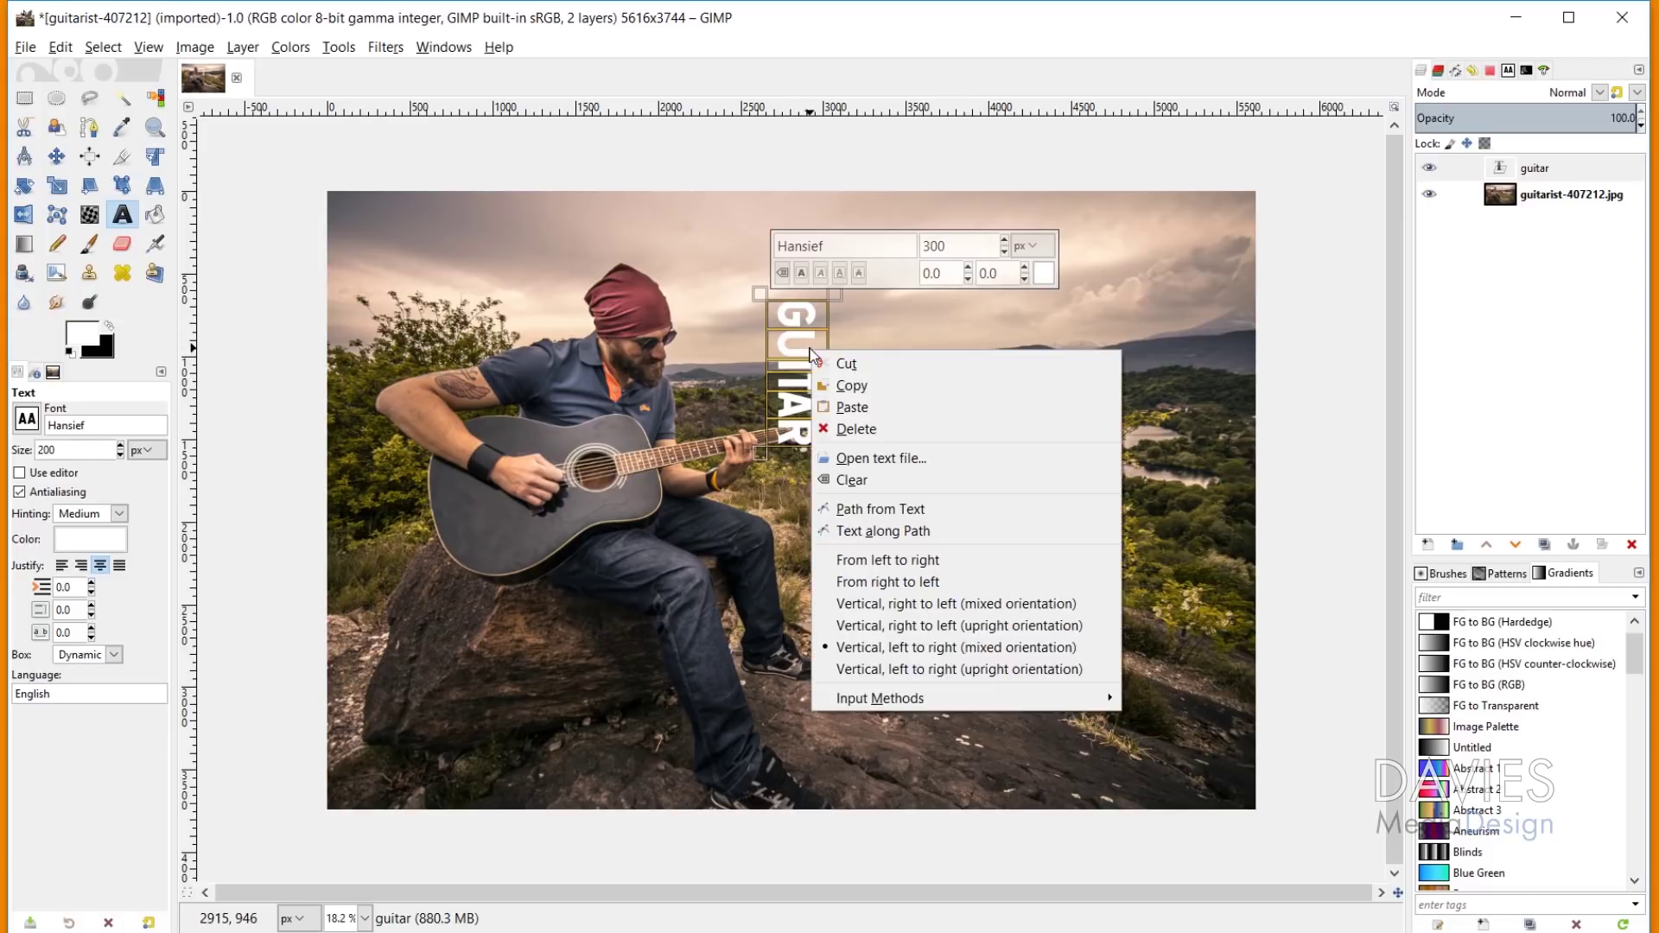
click(898, 560)
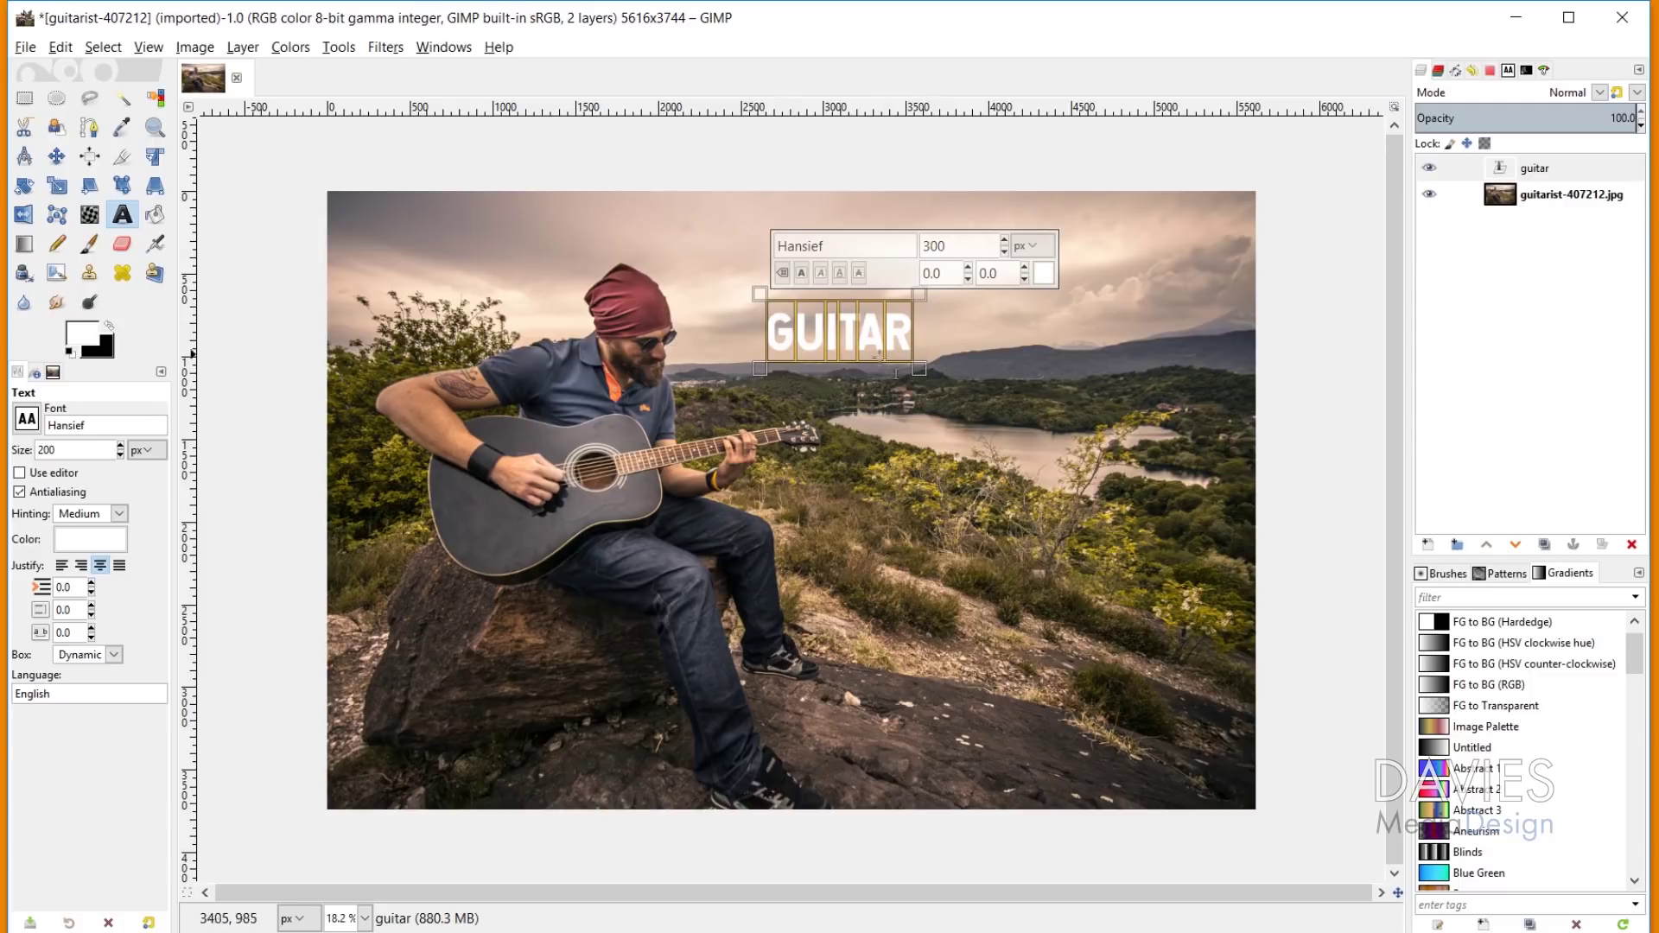
click(57, 156)
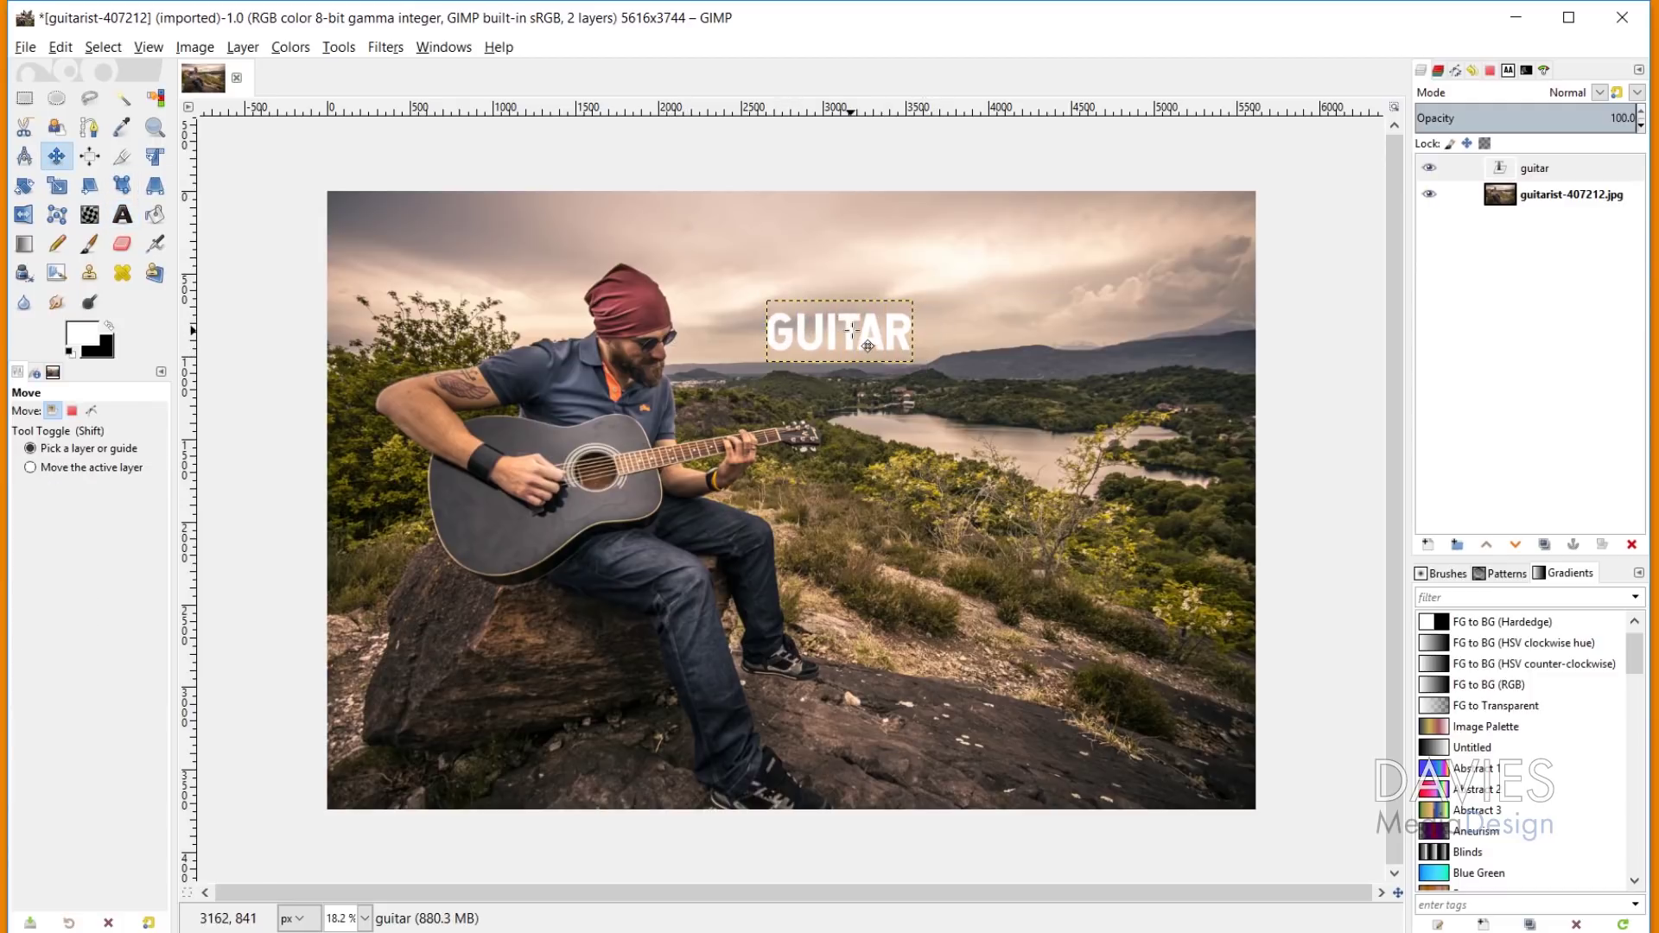
drag(865, 340, 1117, 268)
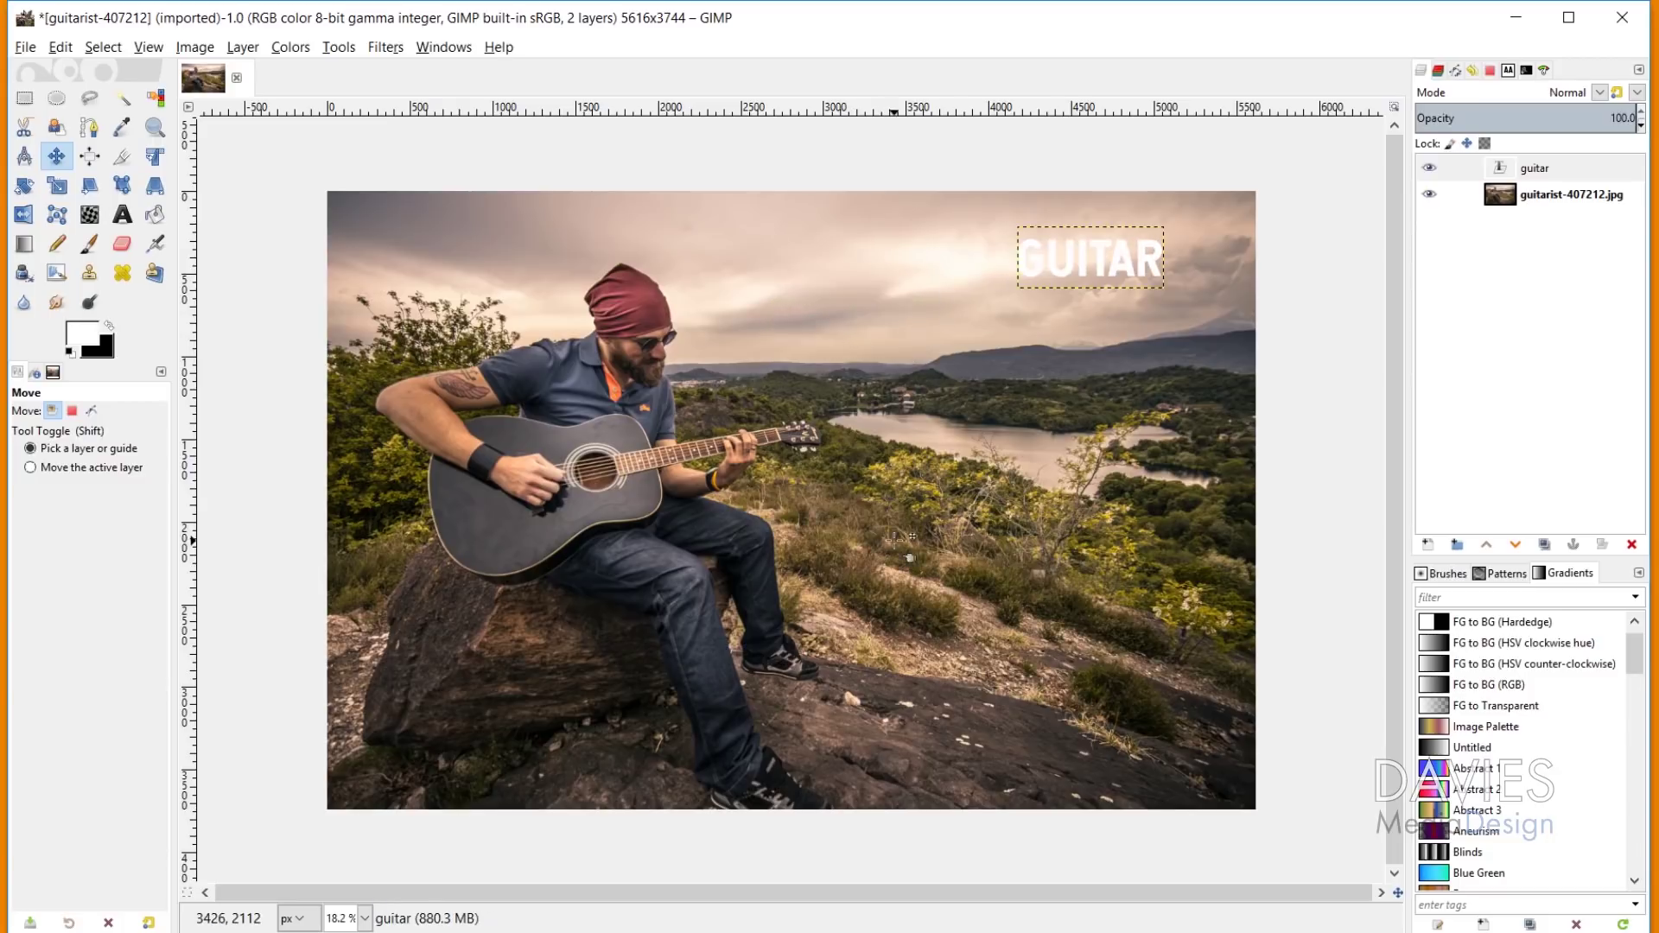
key(ctrl+z)
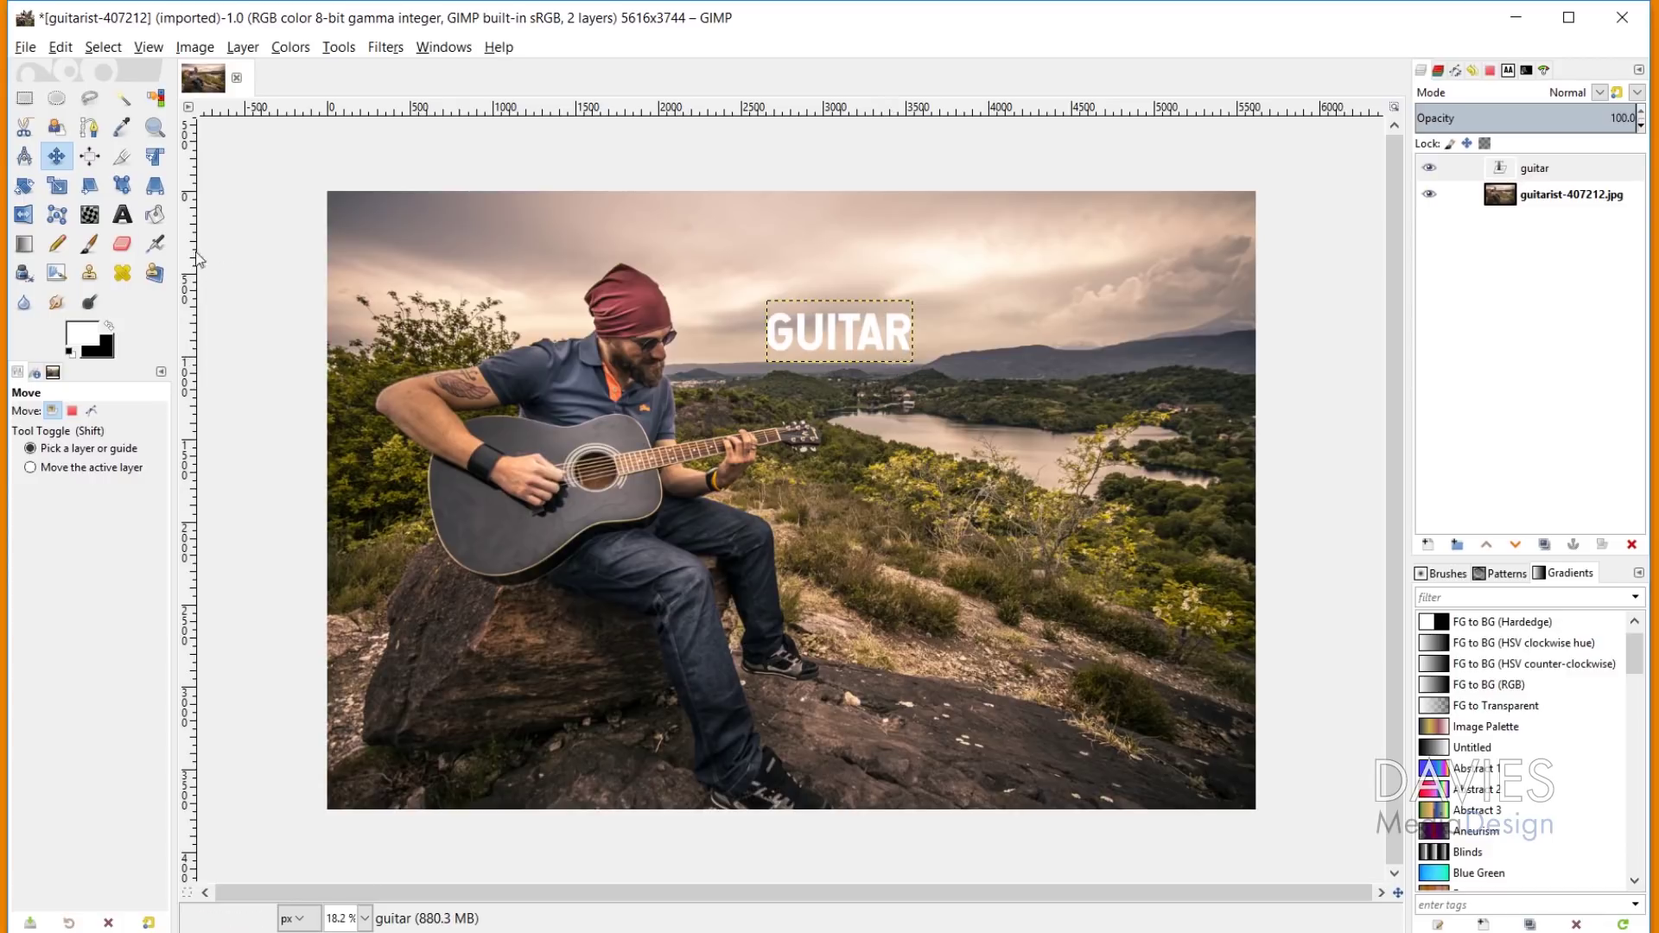
key(t)
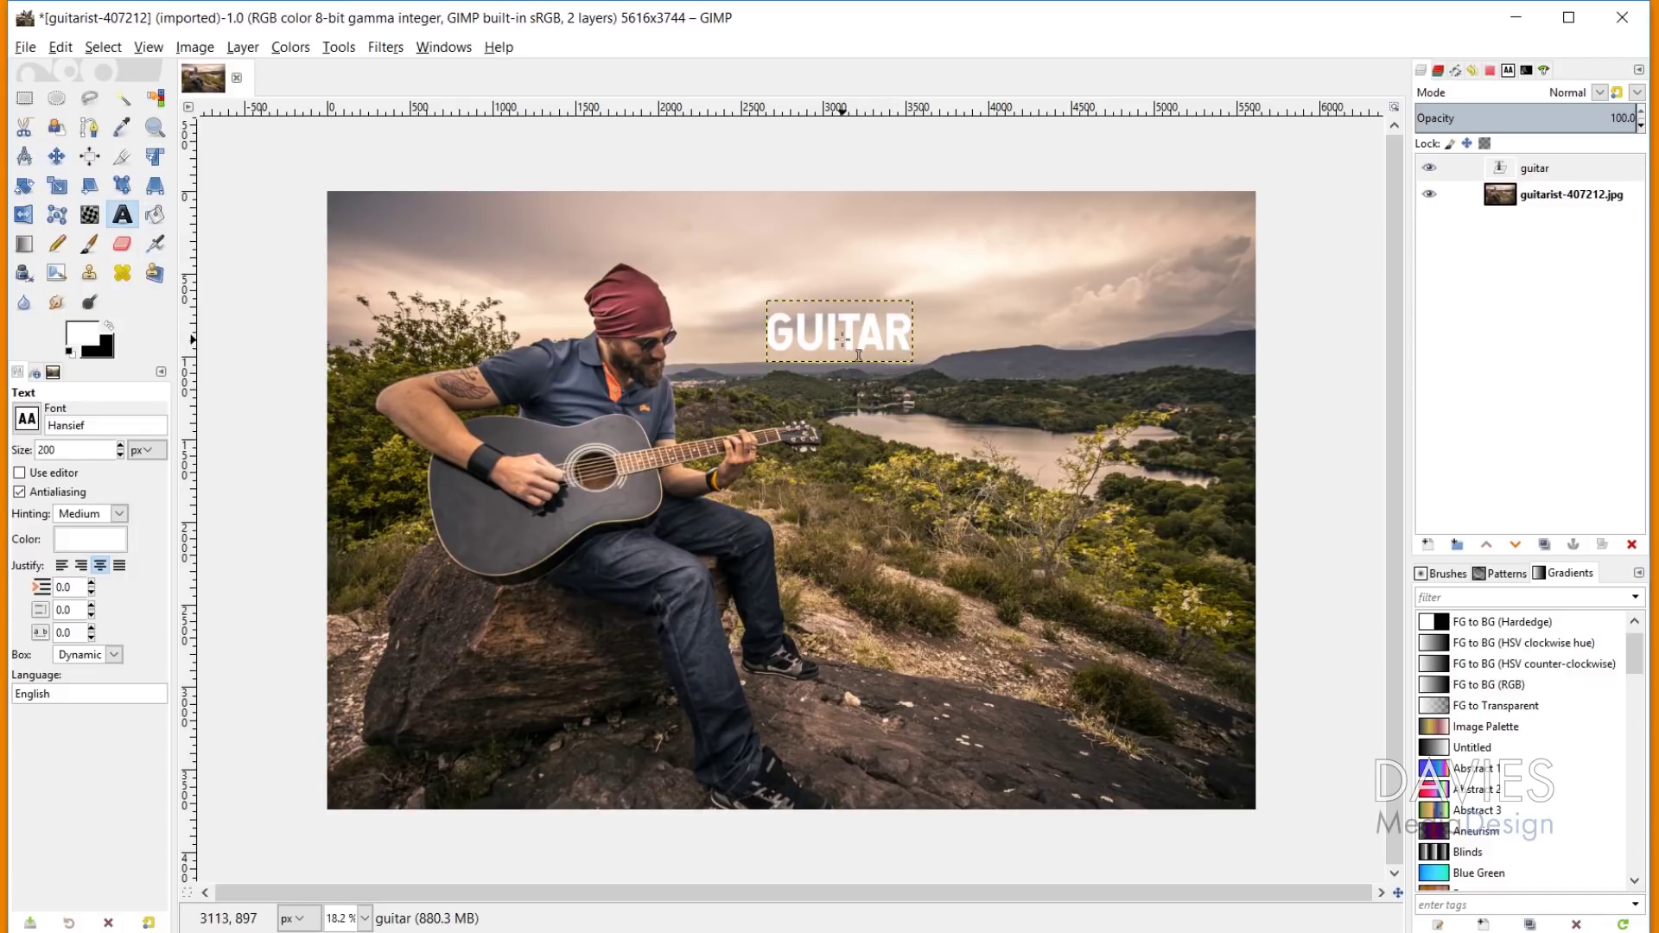
- Drag the GUITAR text frame slightly up and right, just beside the guitarist's head
click(843, 340)
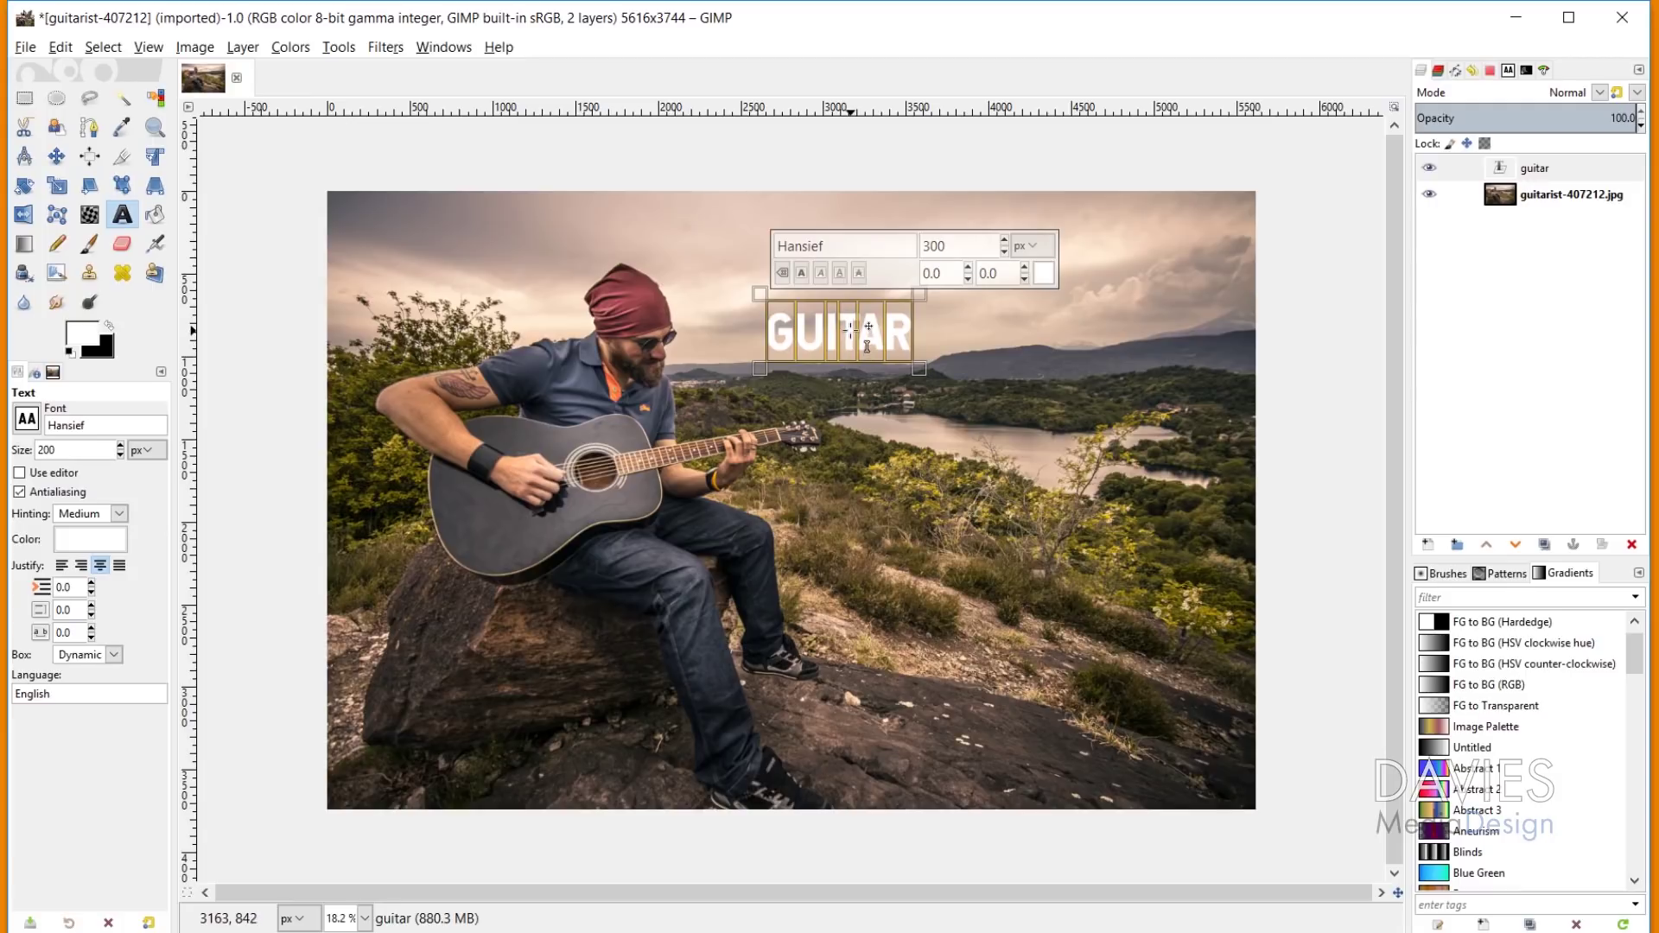
drag(853, 343, 842, 293)
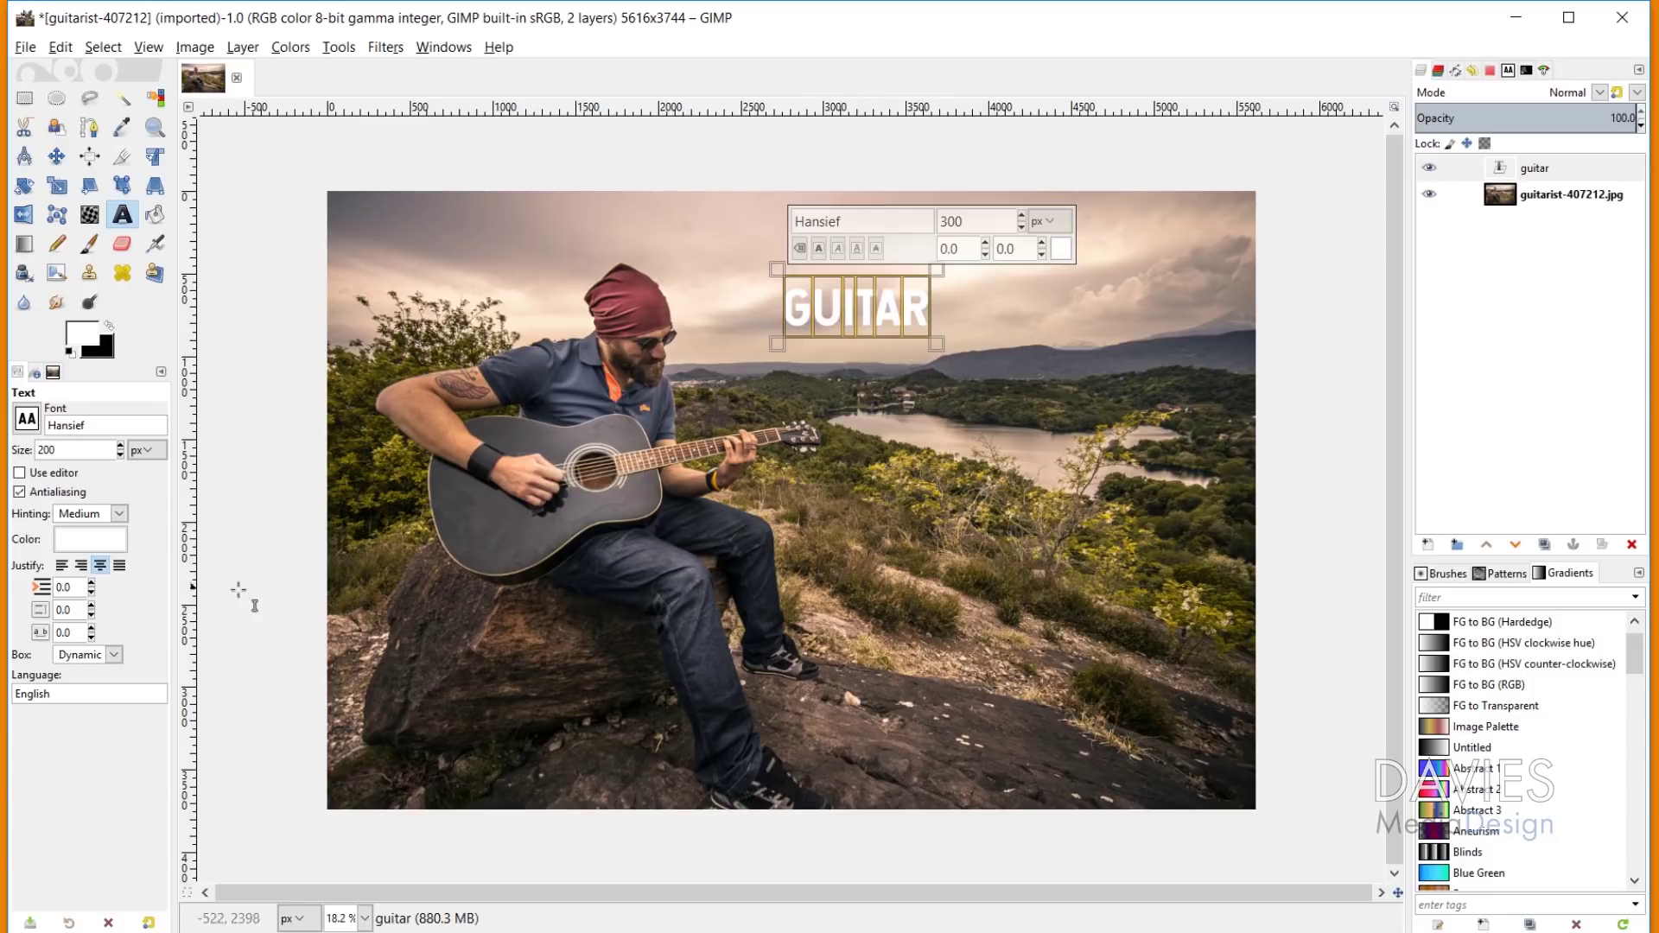
- Resize the text box through Fixed and Dynamic sizing, then append ' player' after GUITAR
click(113, 656)
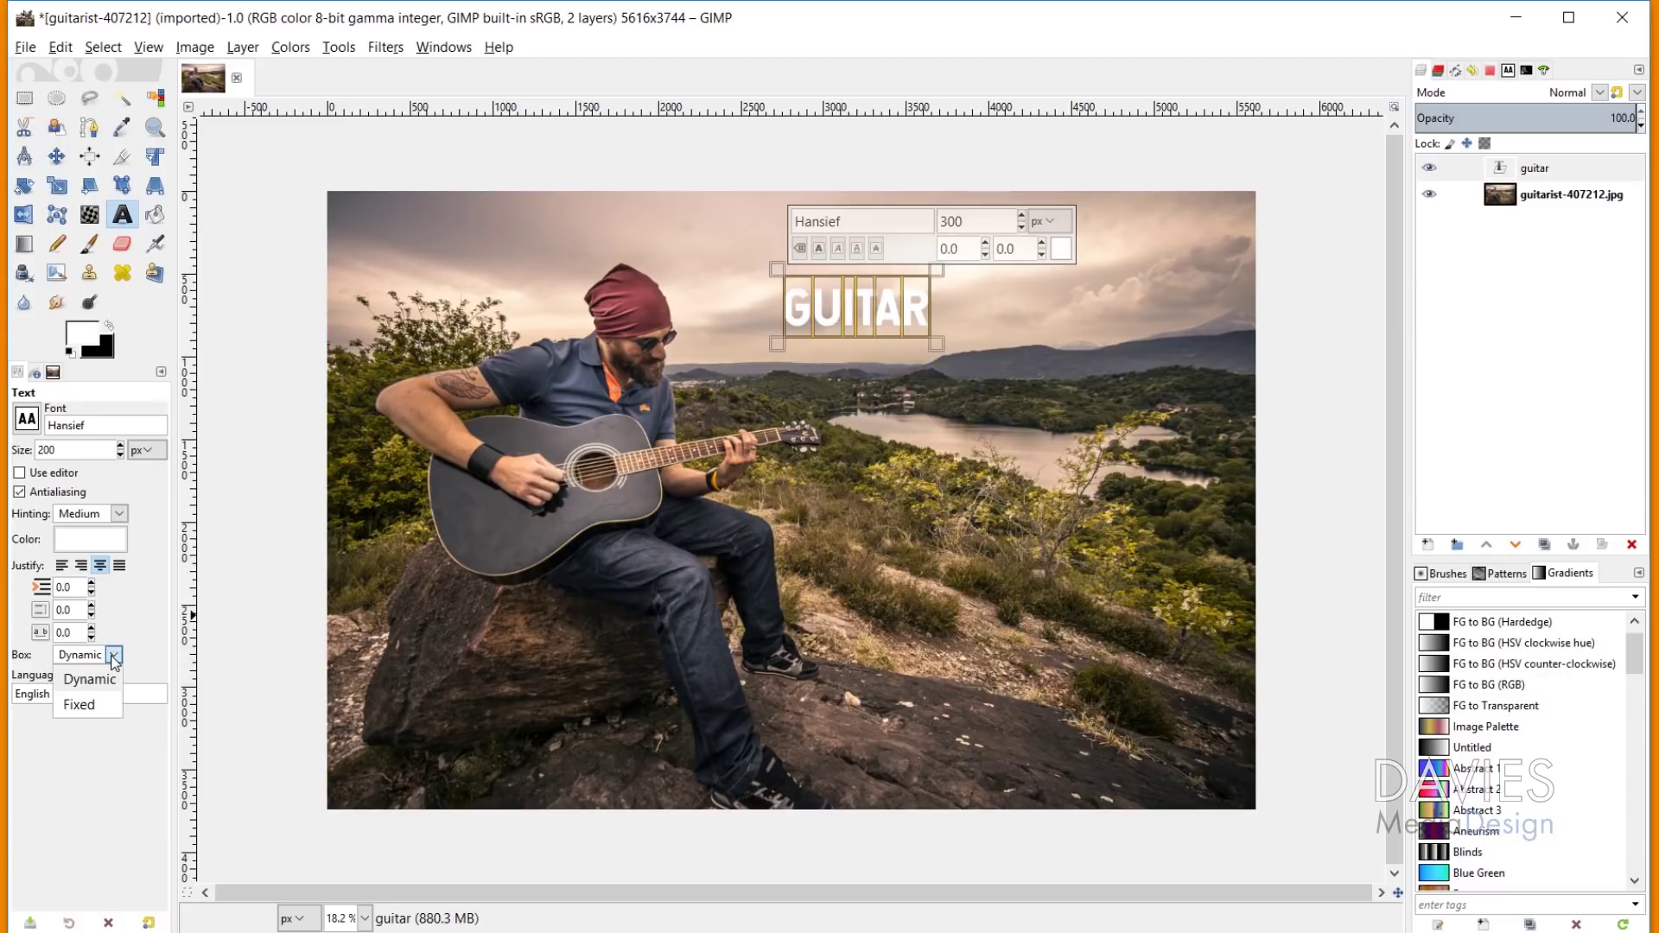
click(89, 703)
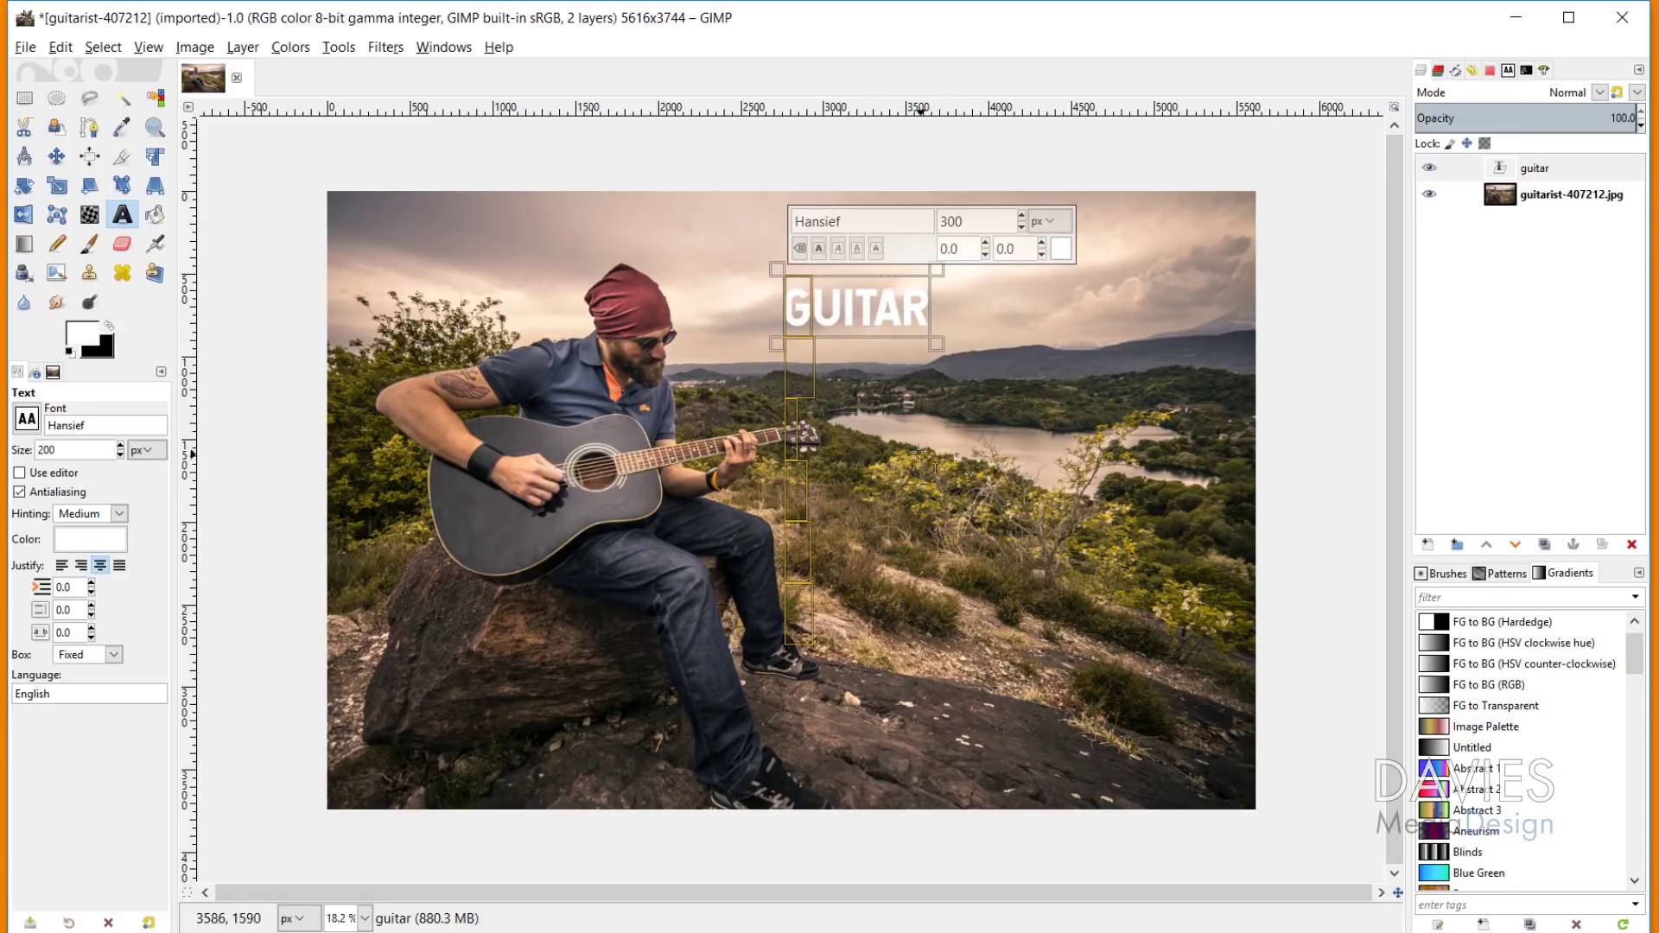
drag(920, 449, 994, 632)
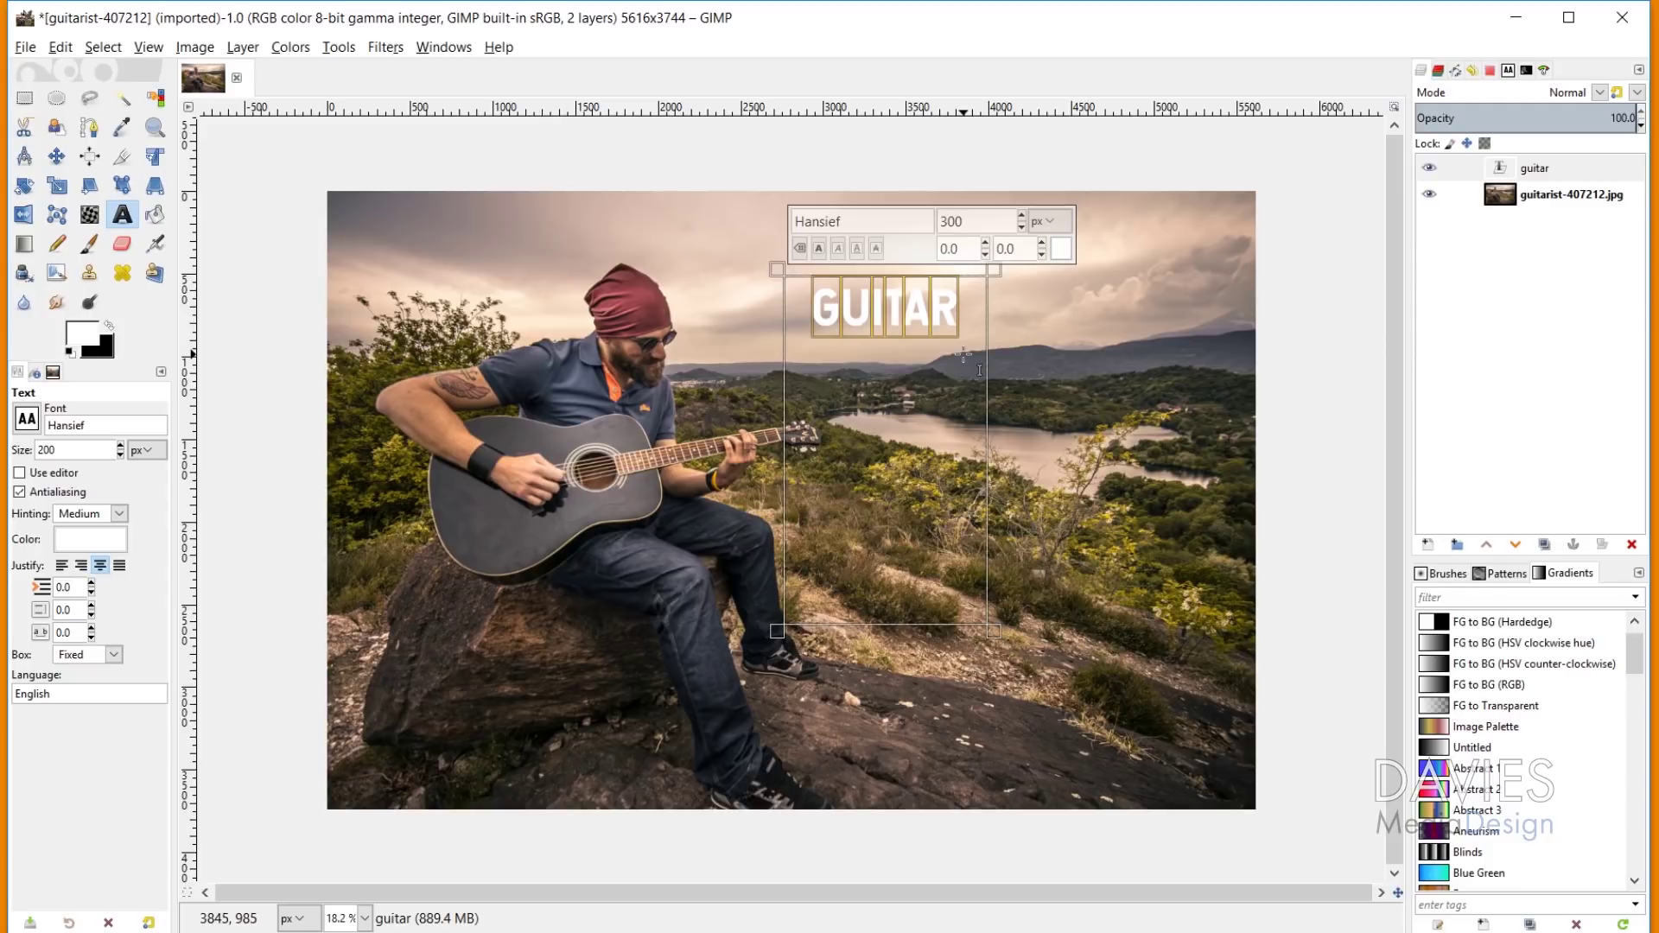
click(112, 654)
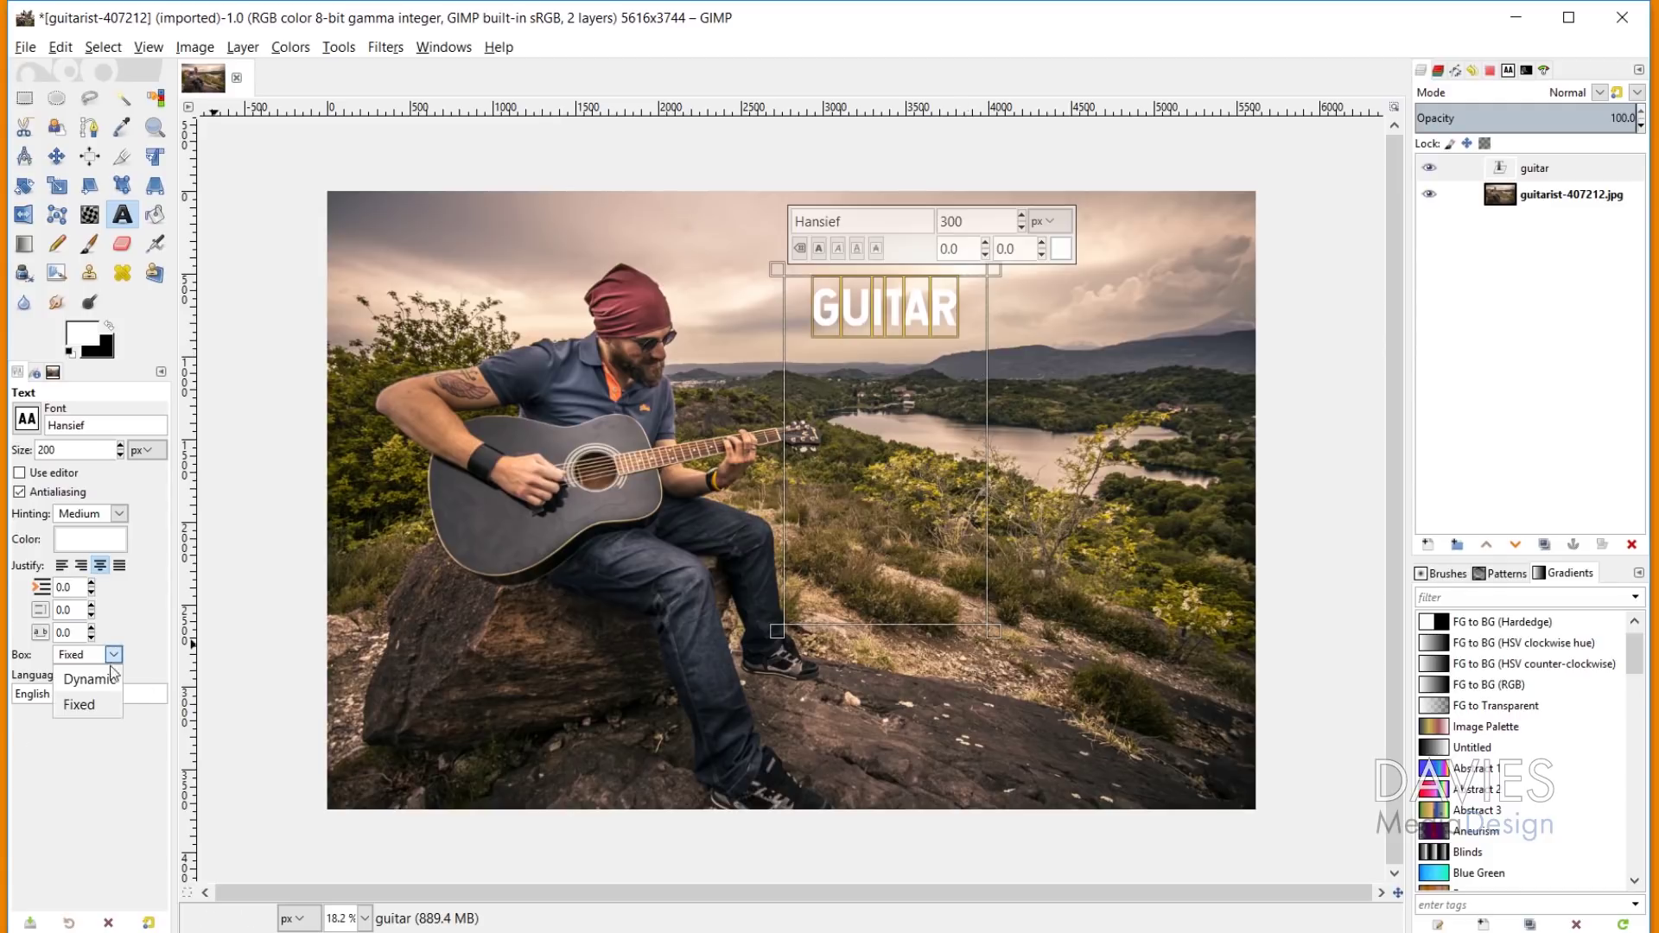
click(106, 680)
click(919, 314)
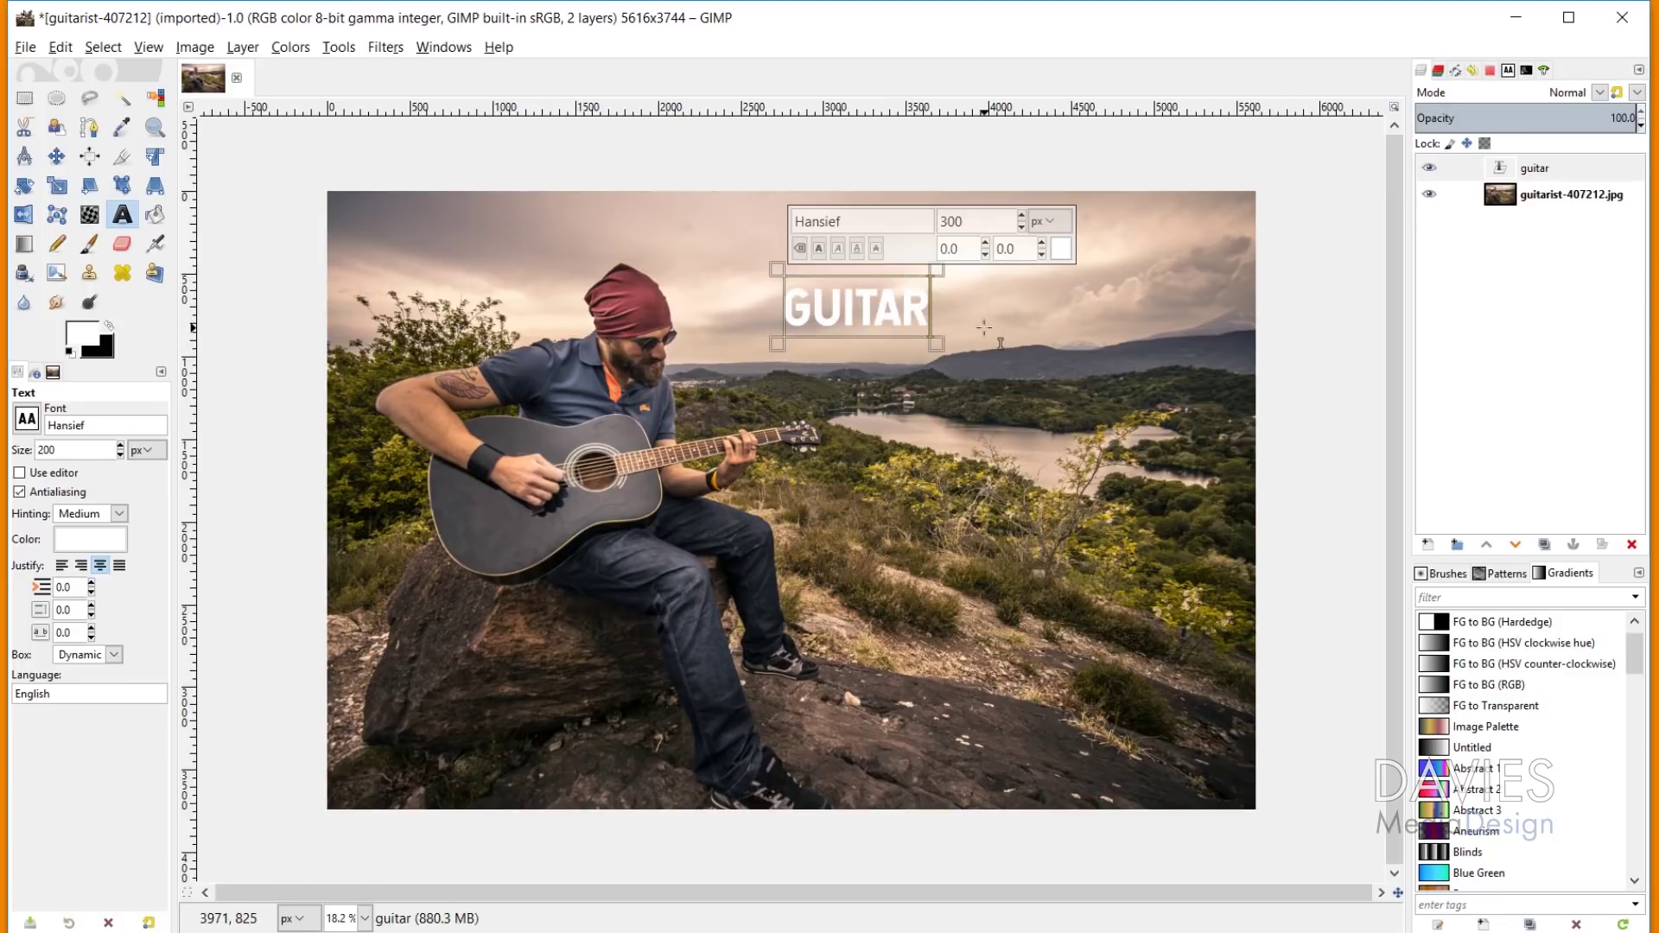
text(player)
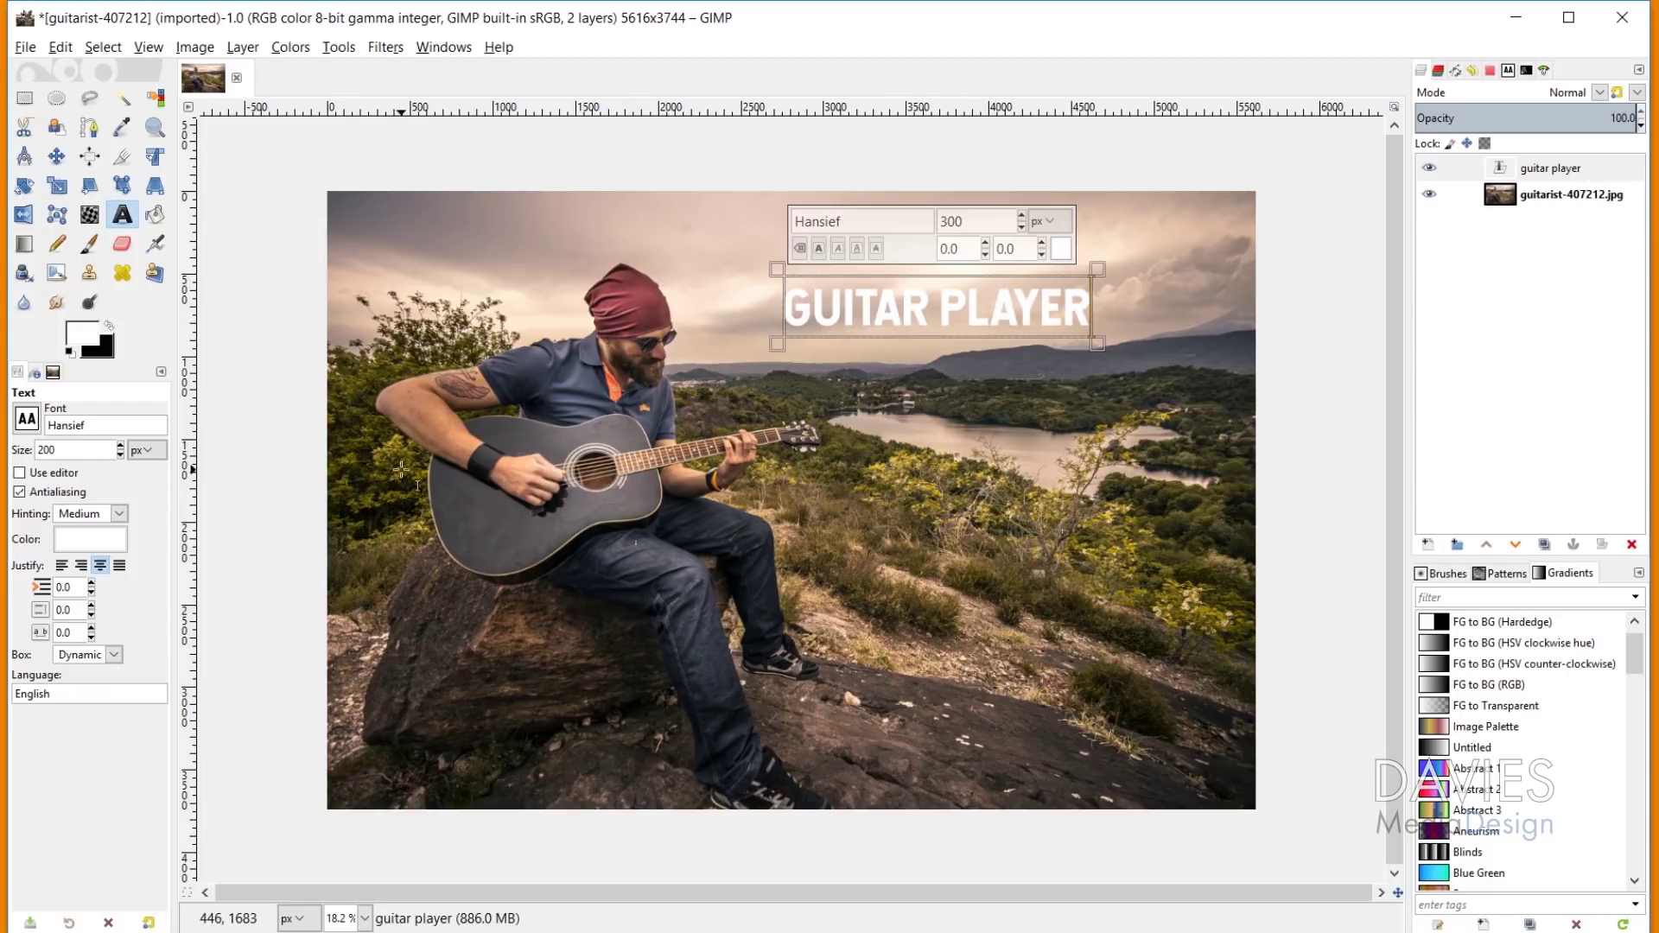
- Draw rectangle selections over the guitar, guitarist and rock, intersecting them with the existing selection
click(25, 98)
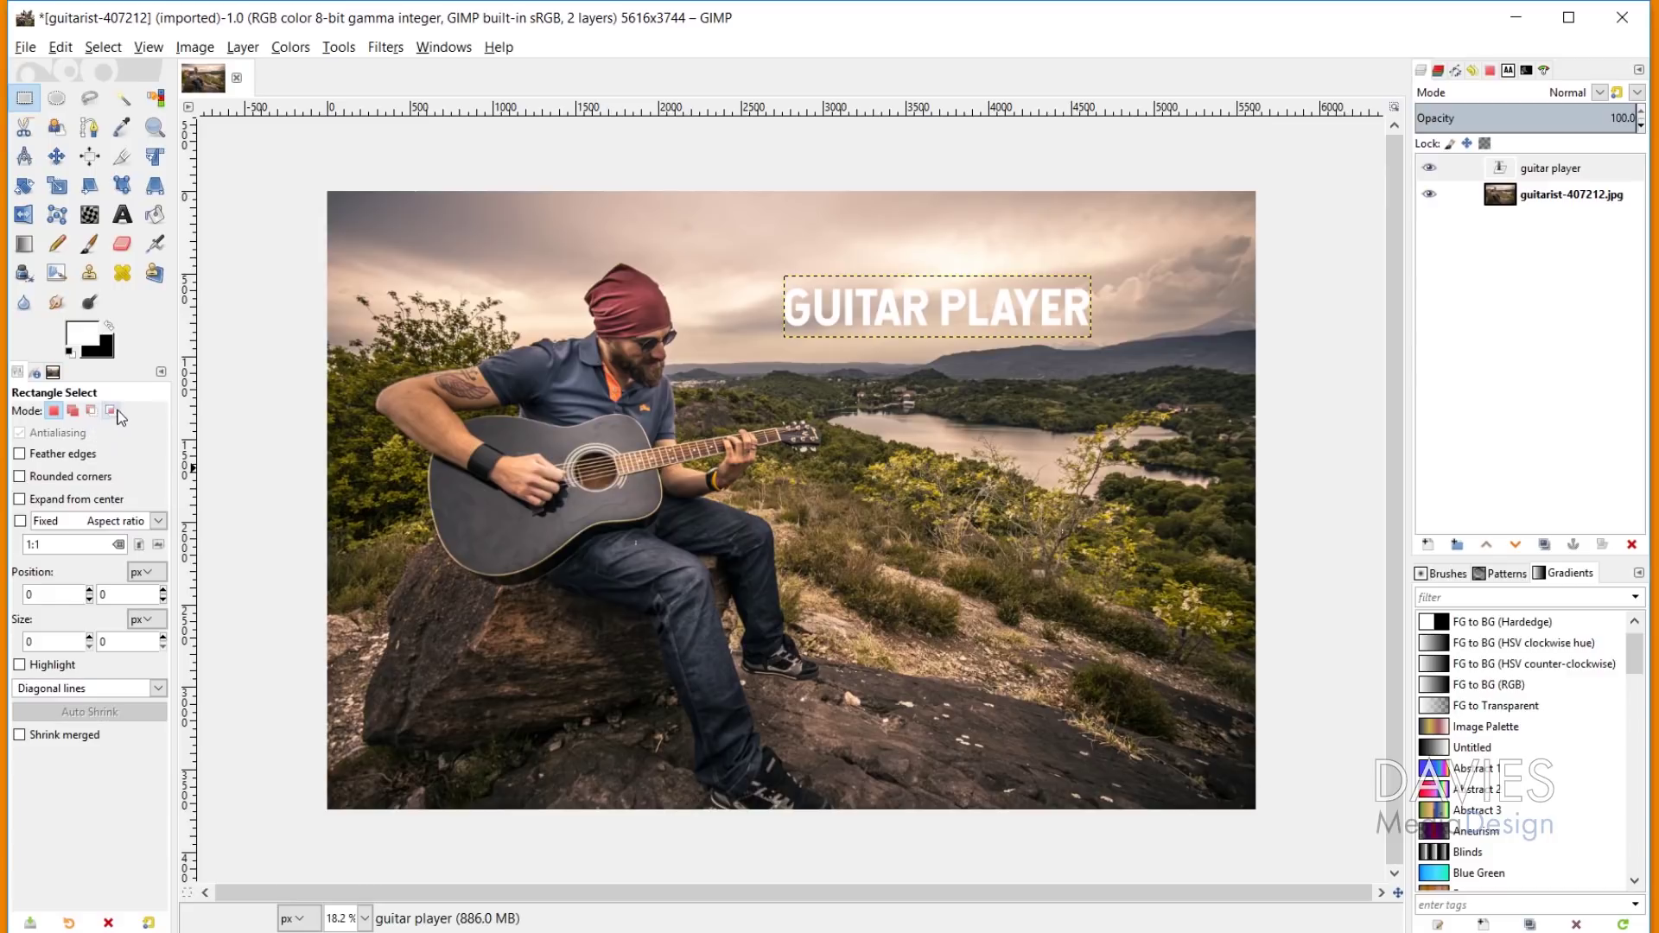
drag(465, 383, 947, 639)
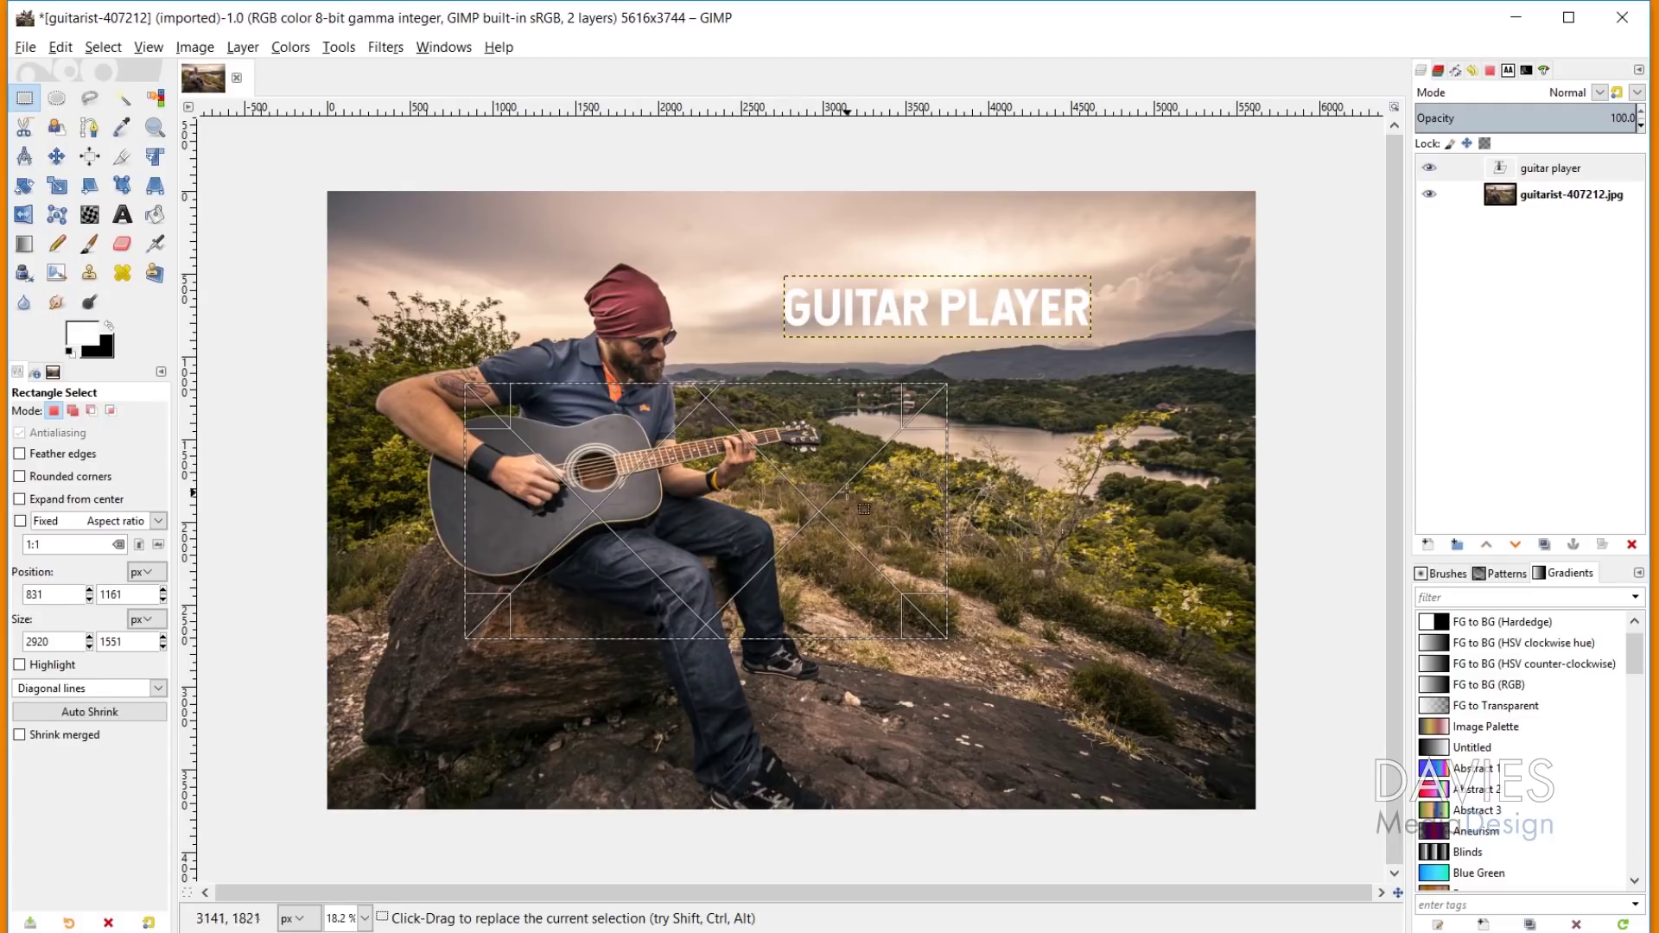
click(92, 414)
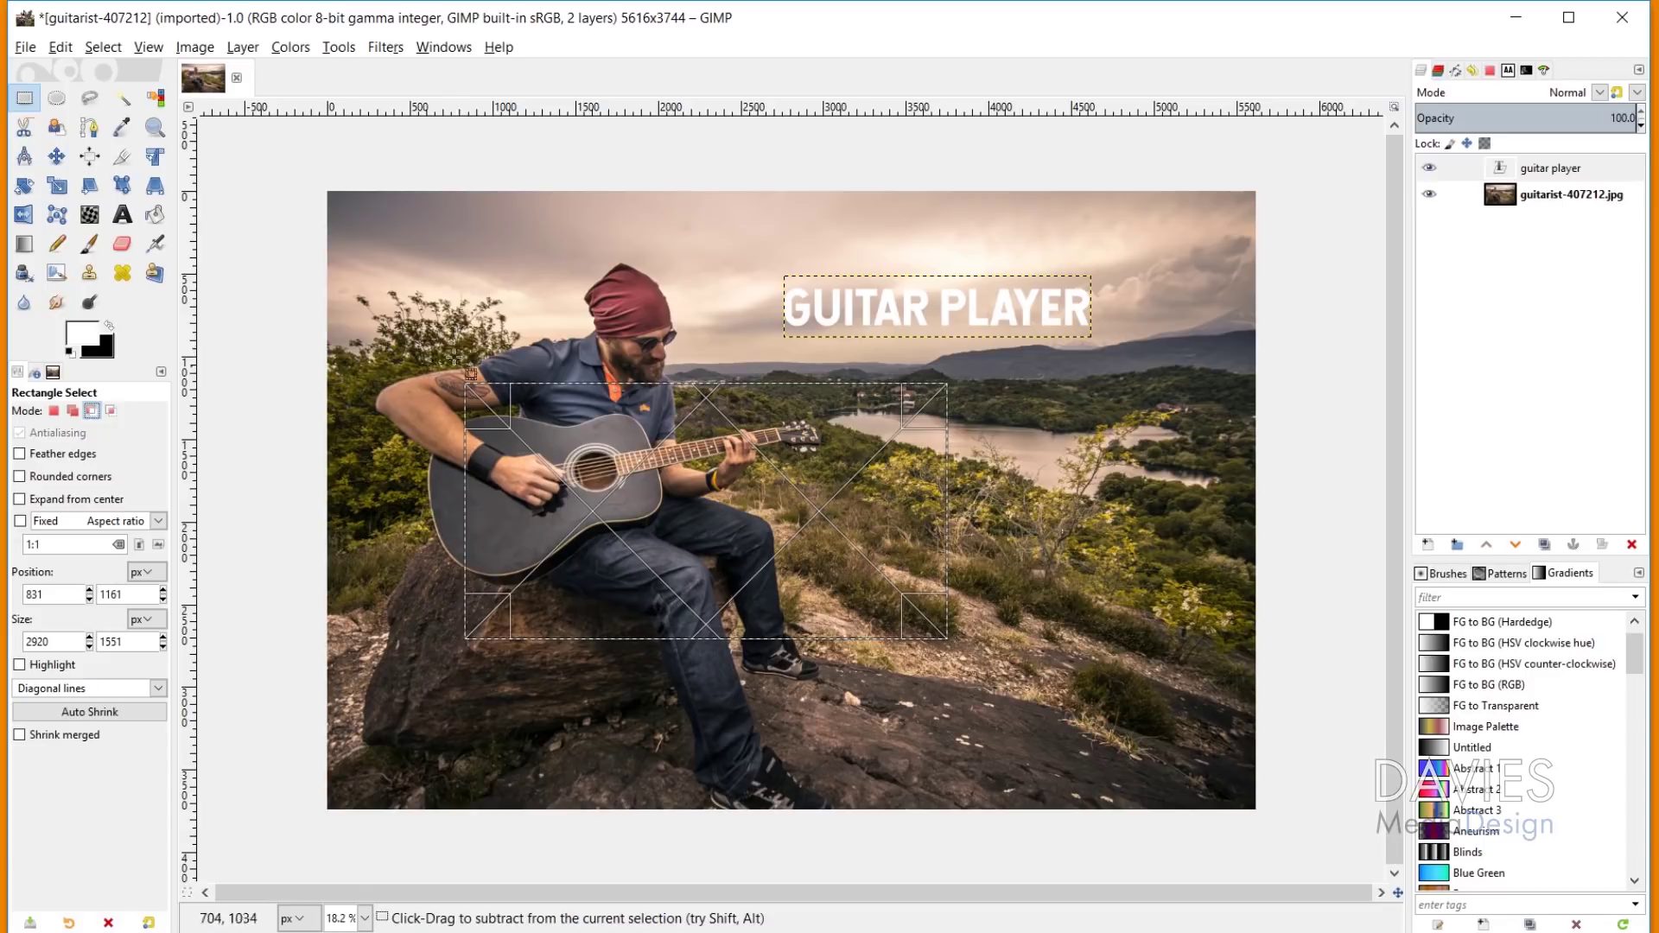
drag(410, 293, 744, 500)
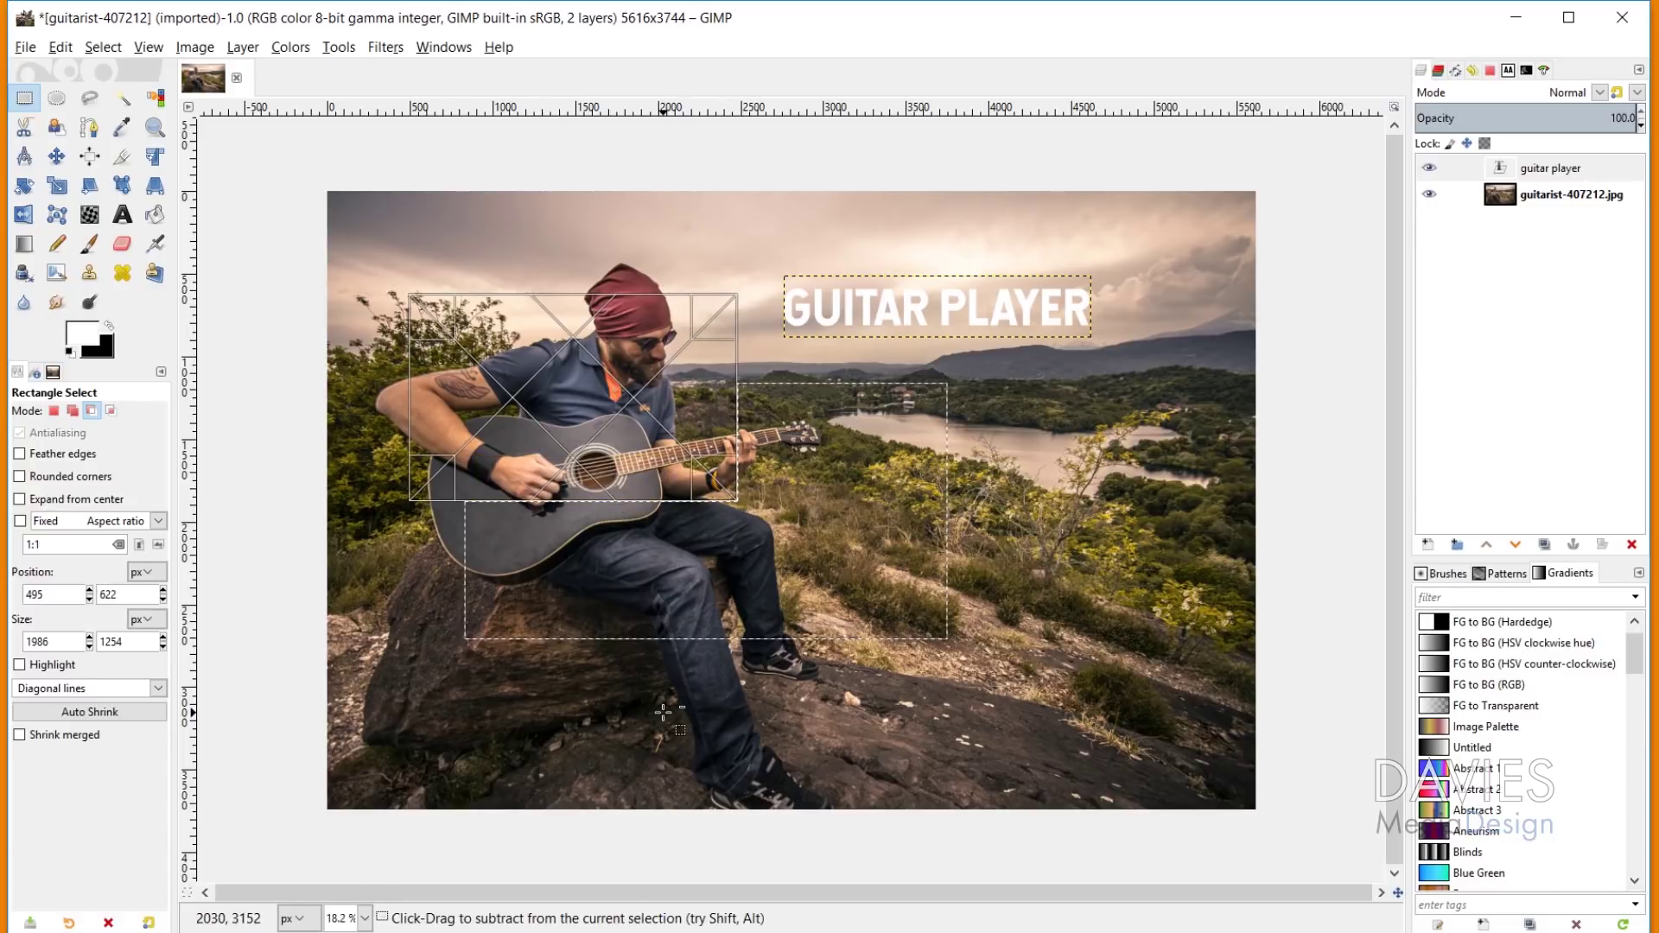
drag(409, 597, 704, 704)
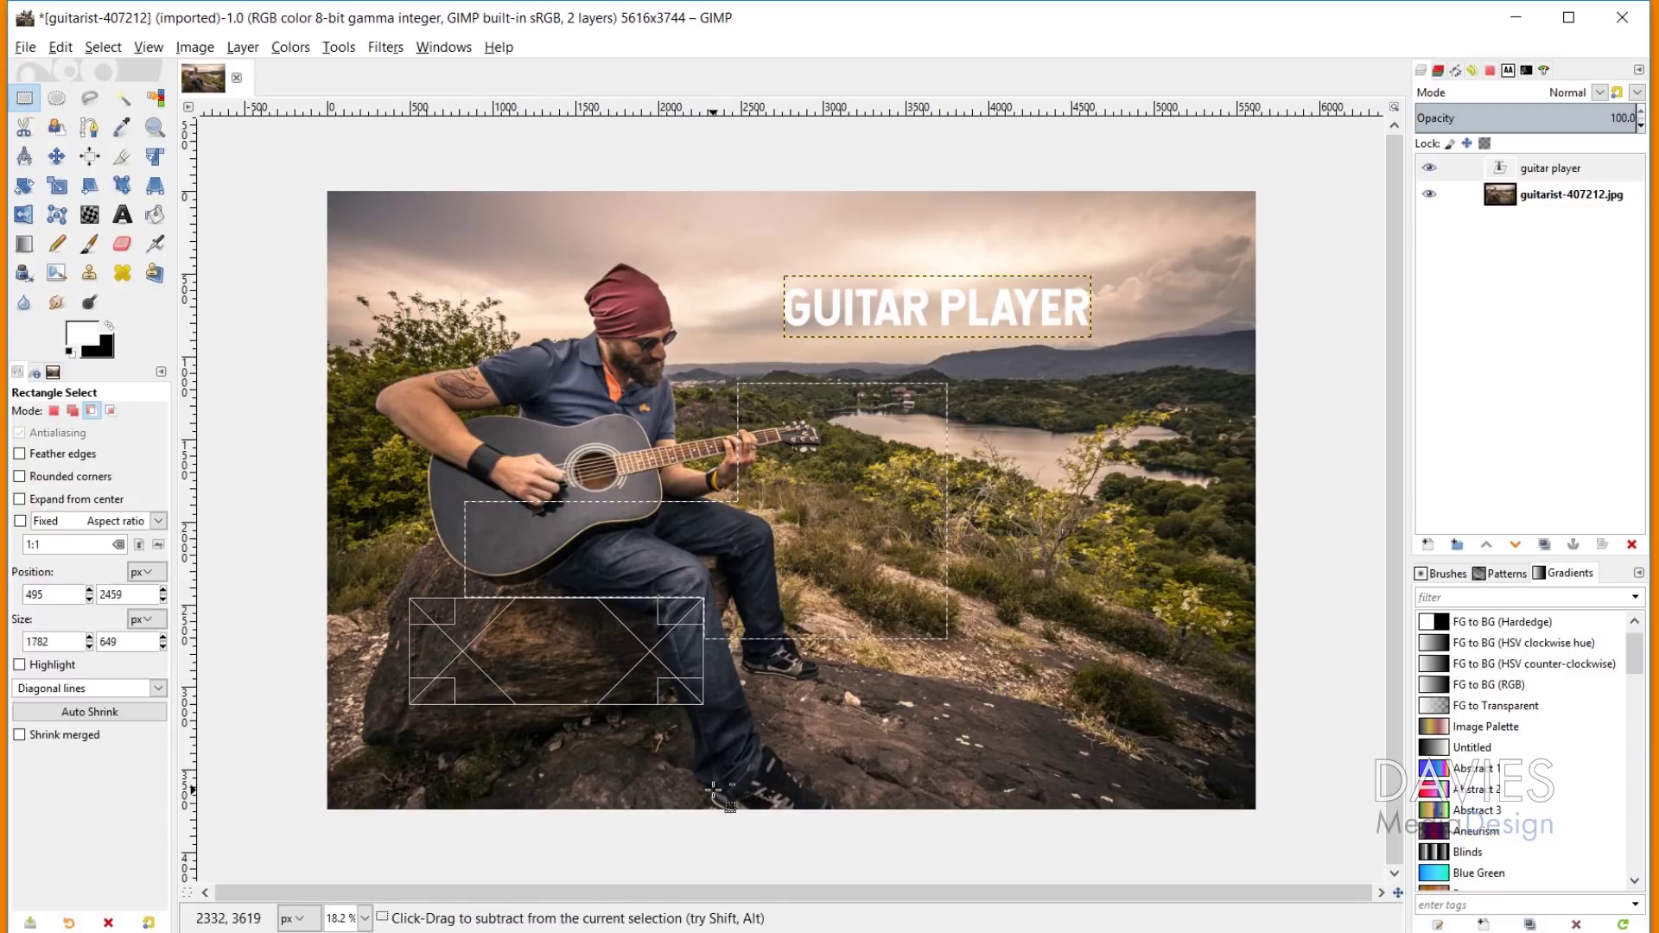
click(112, 410)
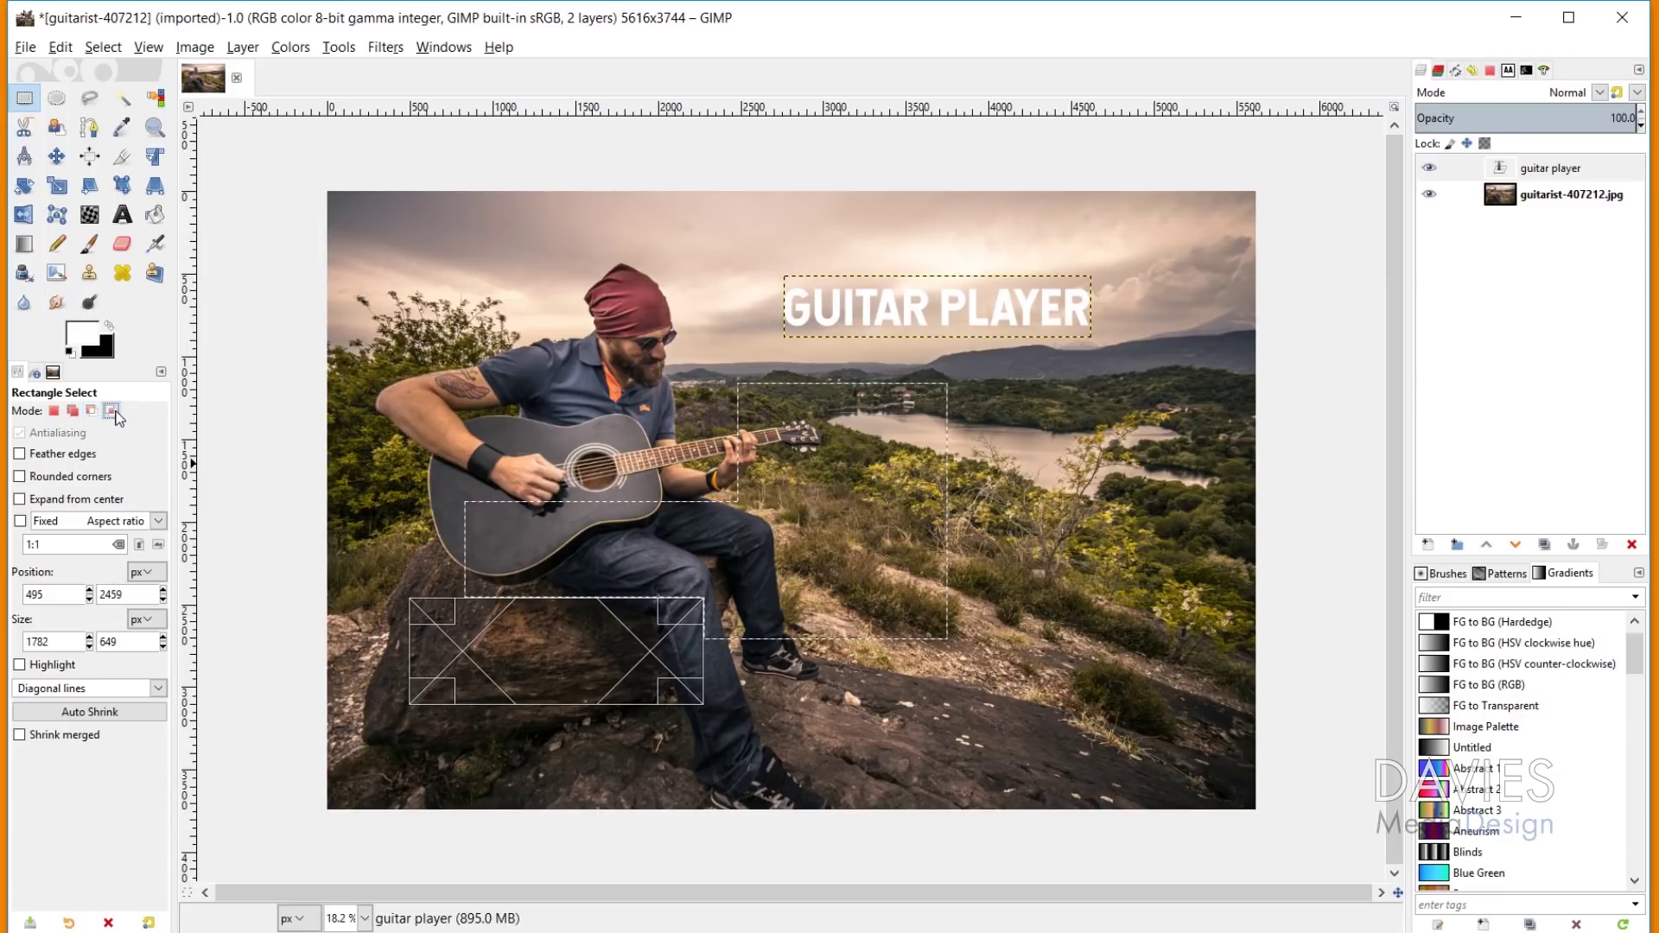
drag(413, 321, 857, 693)
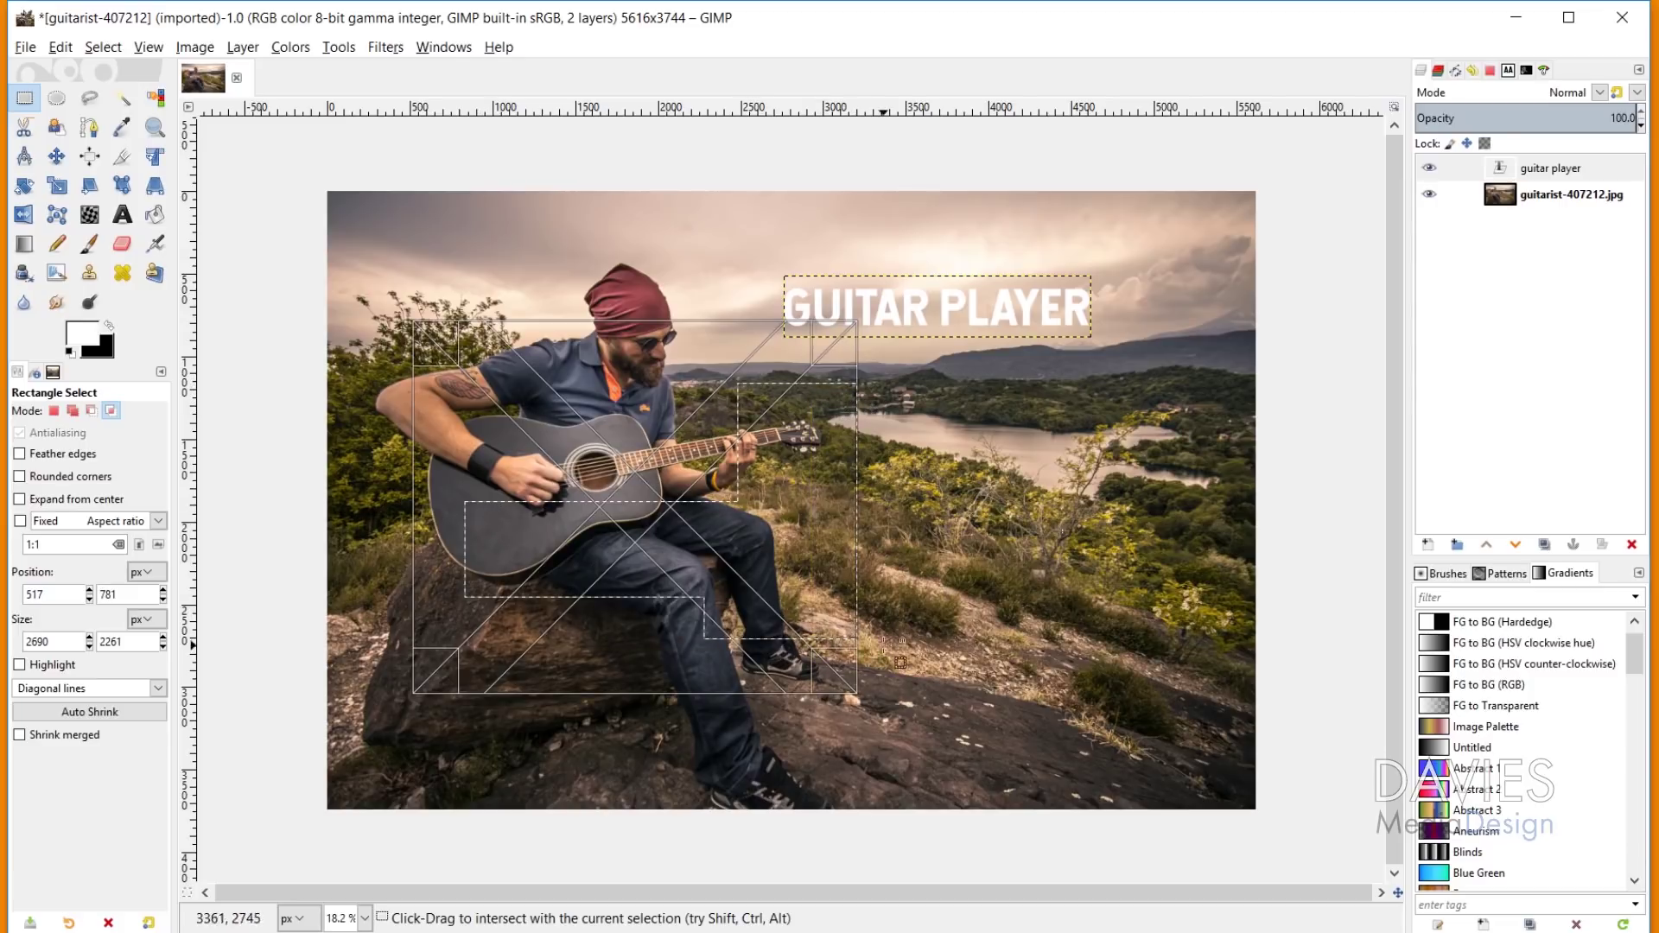
- Deselect by clicking the sky, then try Intersect and Subtract mode clicks on the photo
click(563, 261)
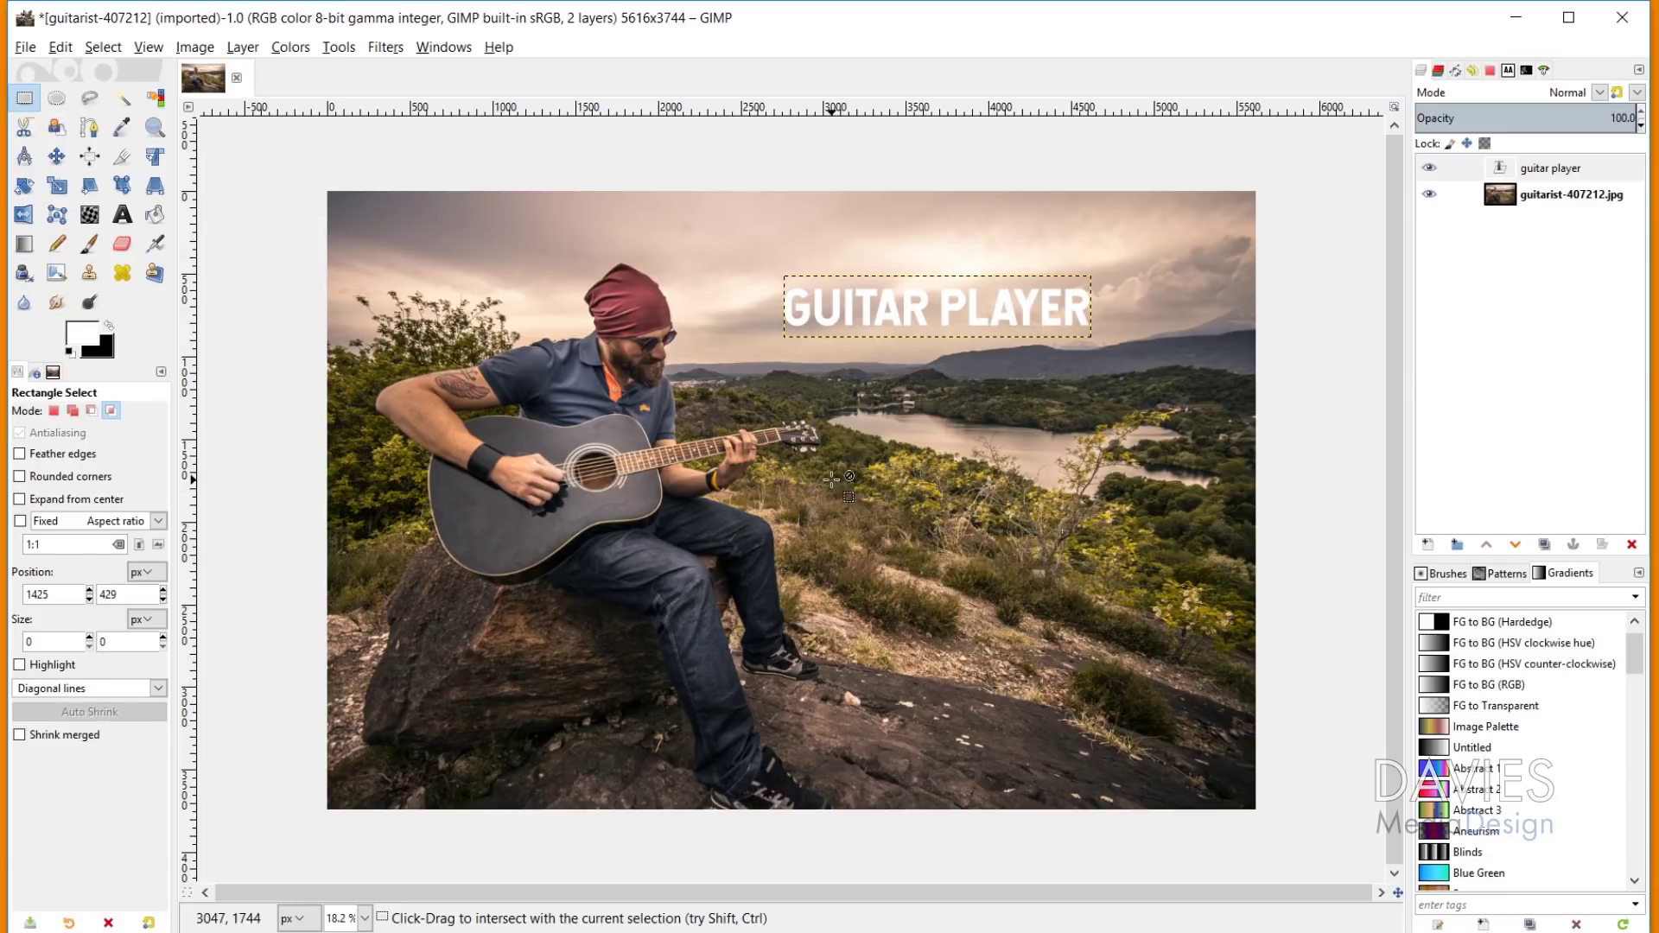
click(955, 478)
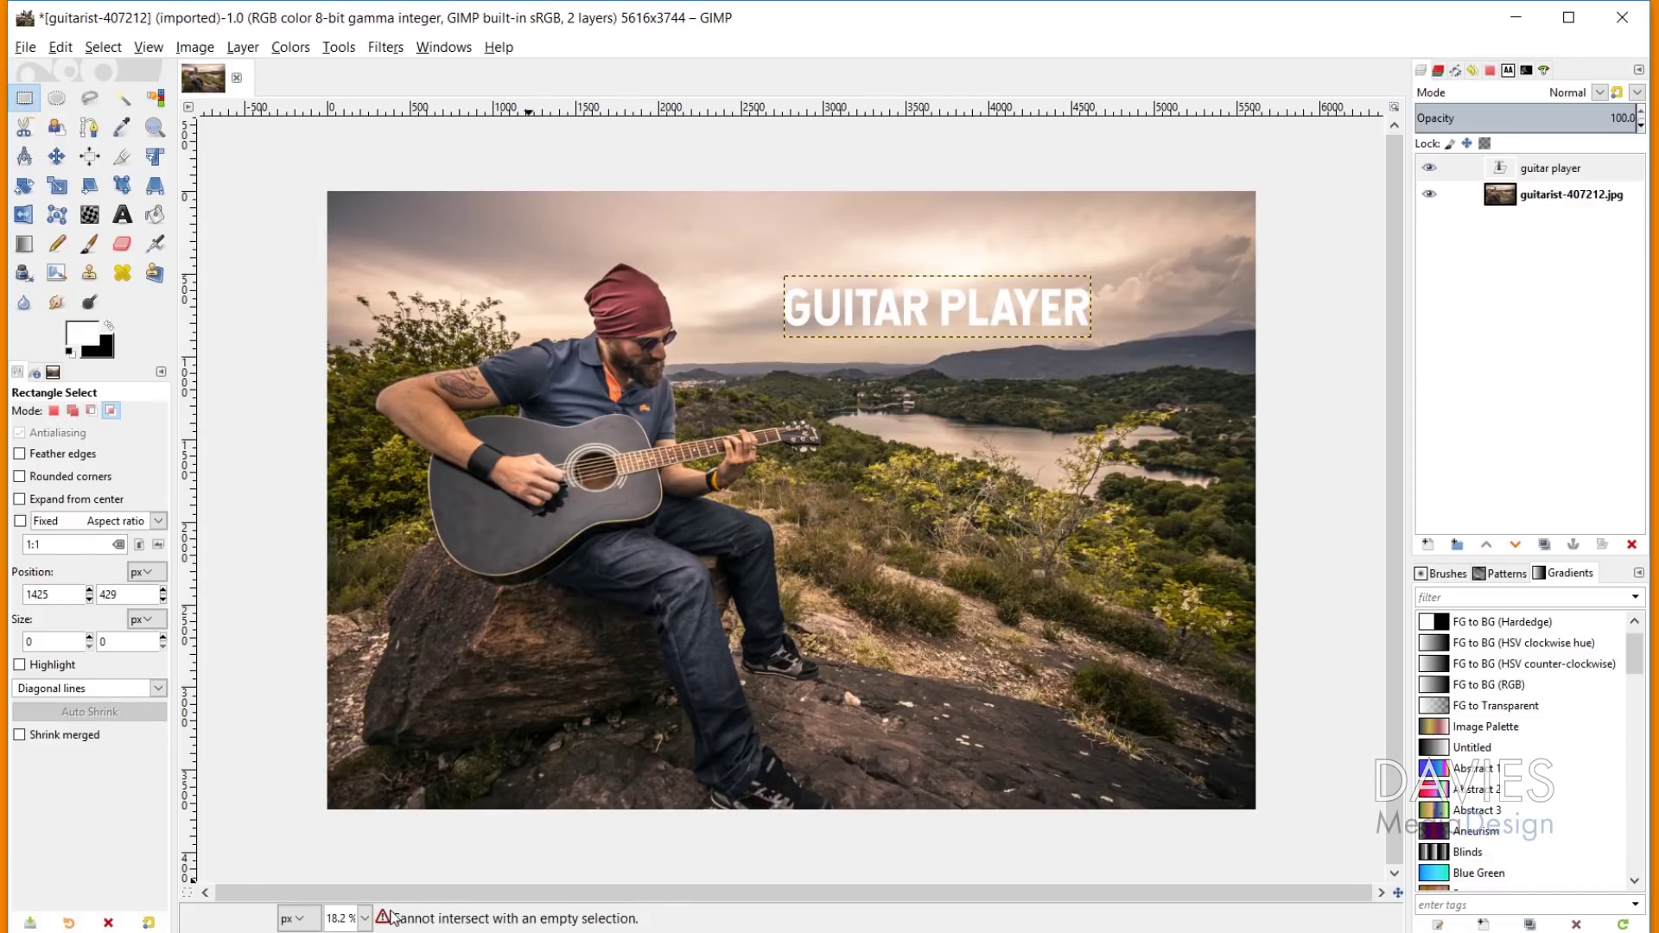
click(630, 856)
click(92, 412)
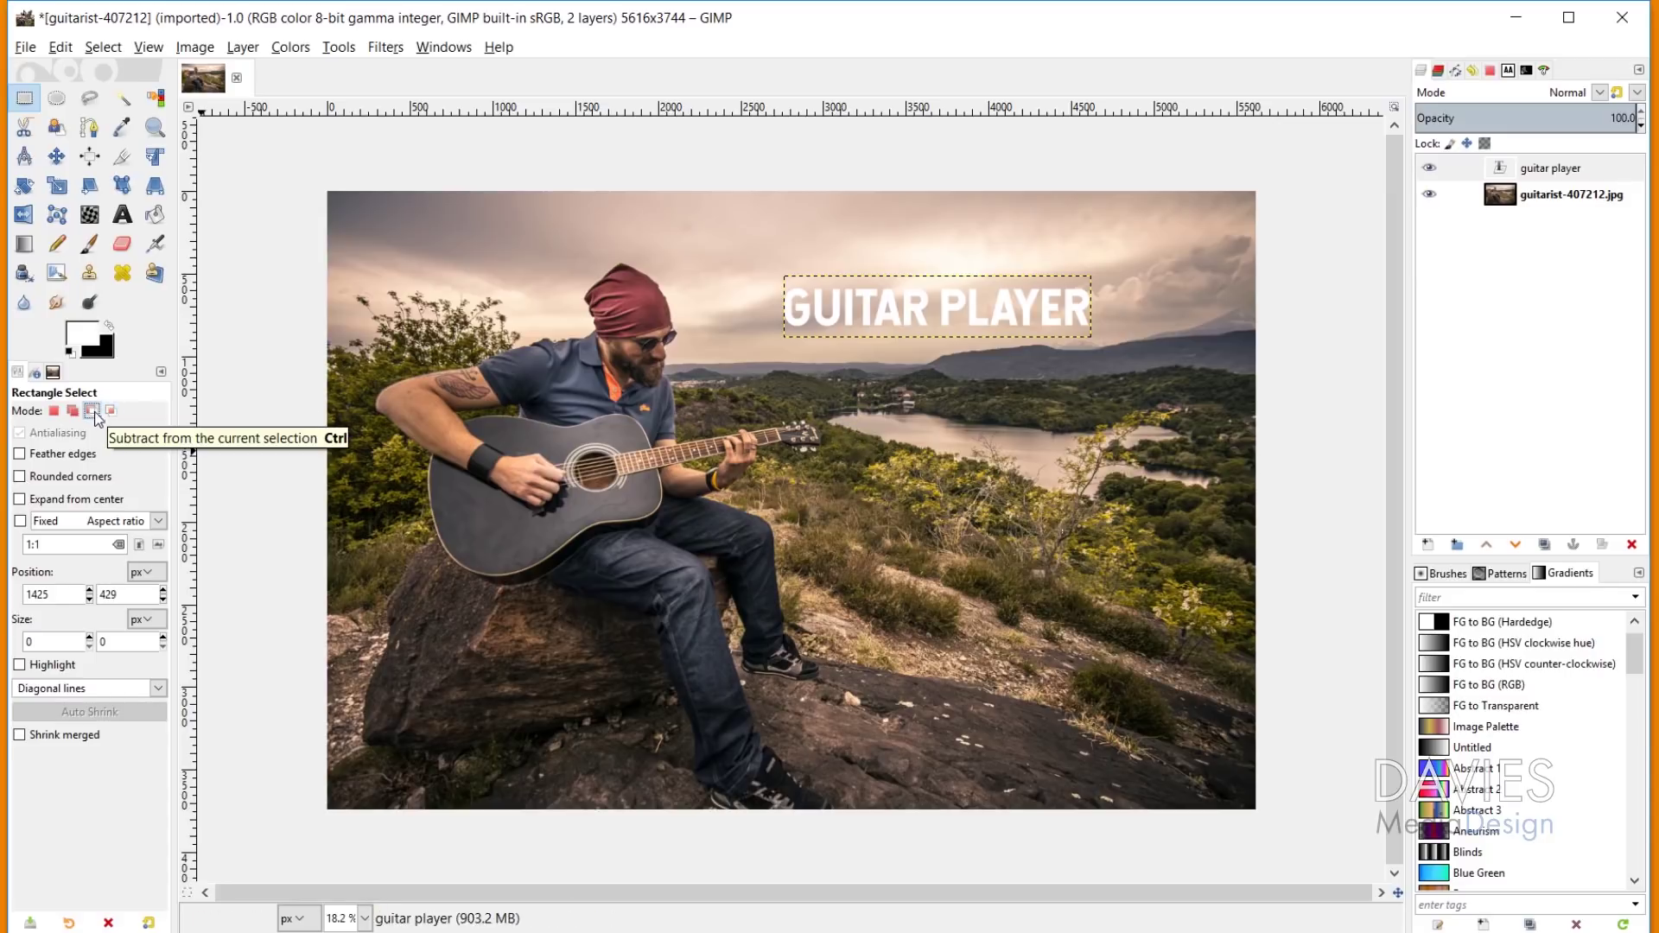
click(717, 369)
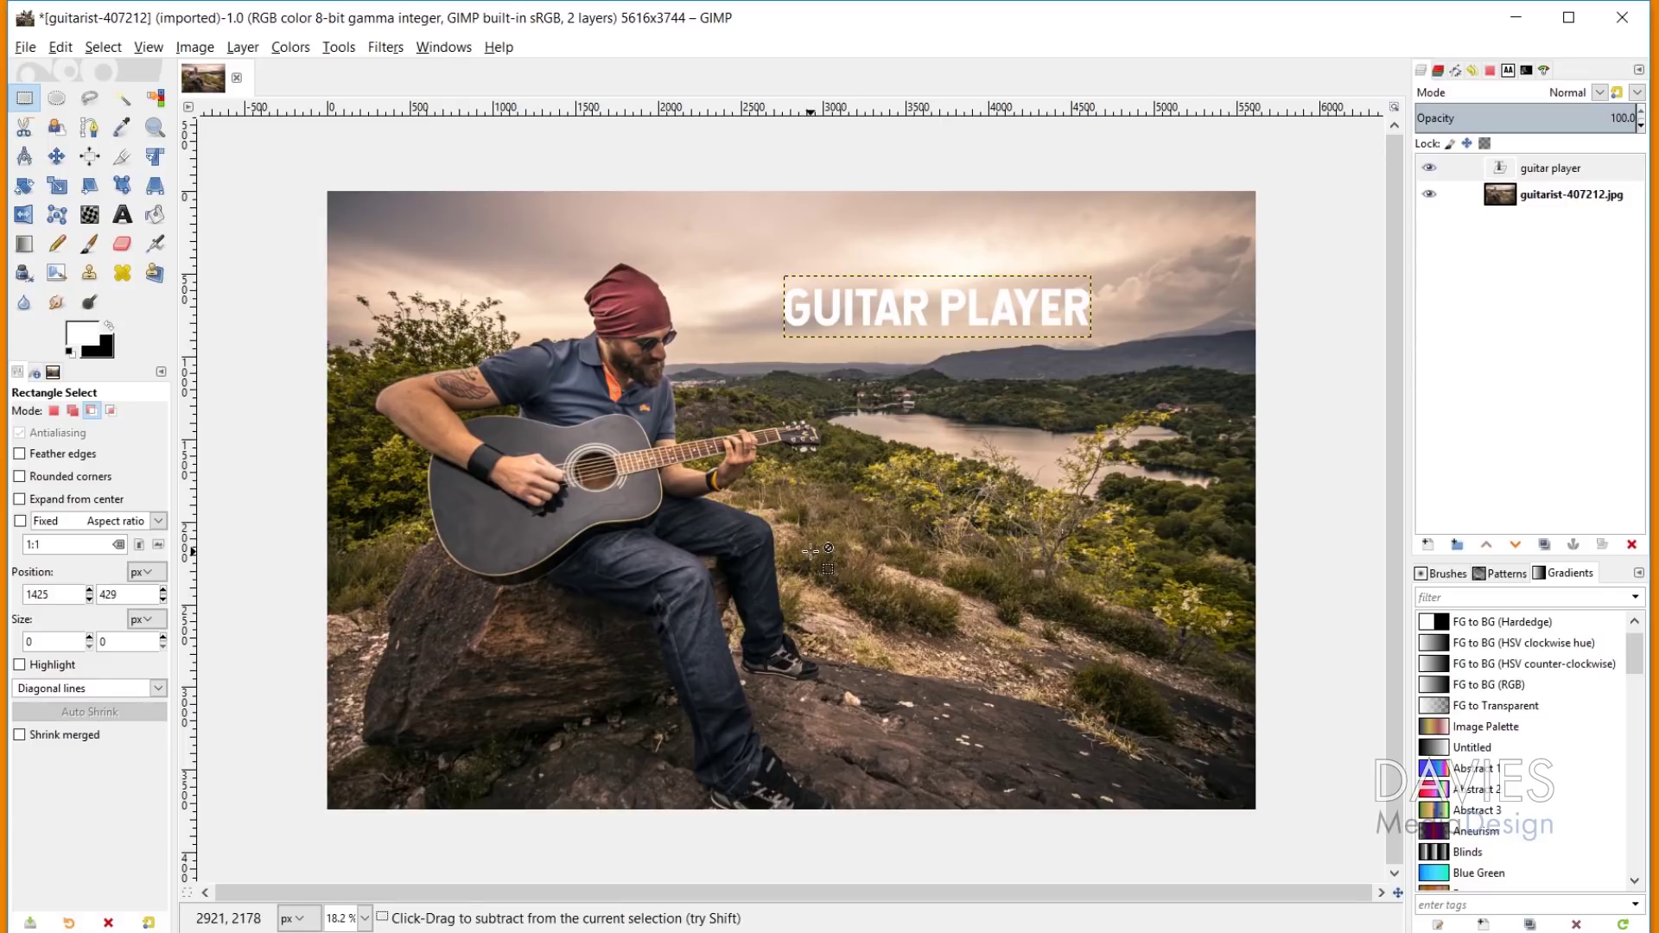
- Add a new layer named Gradient and move it below the guitar player text layer
click(24, 244)
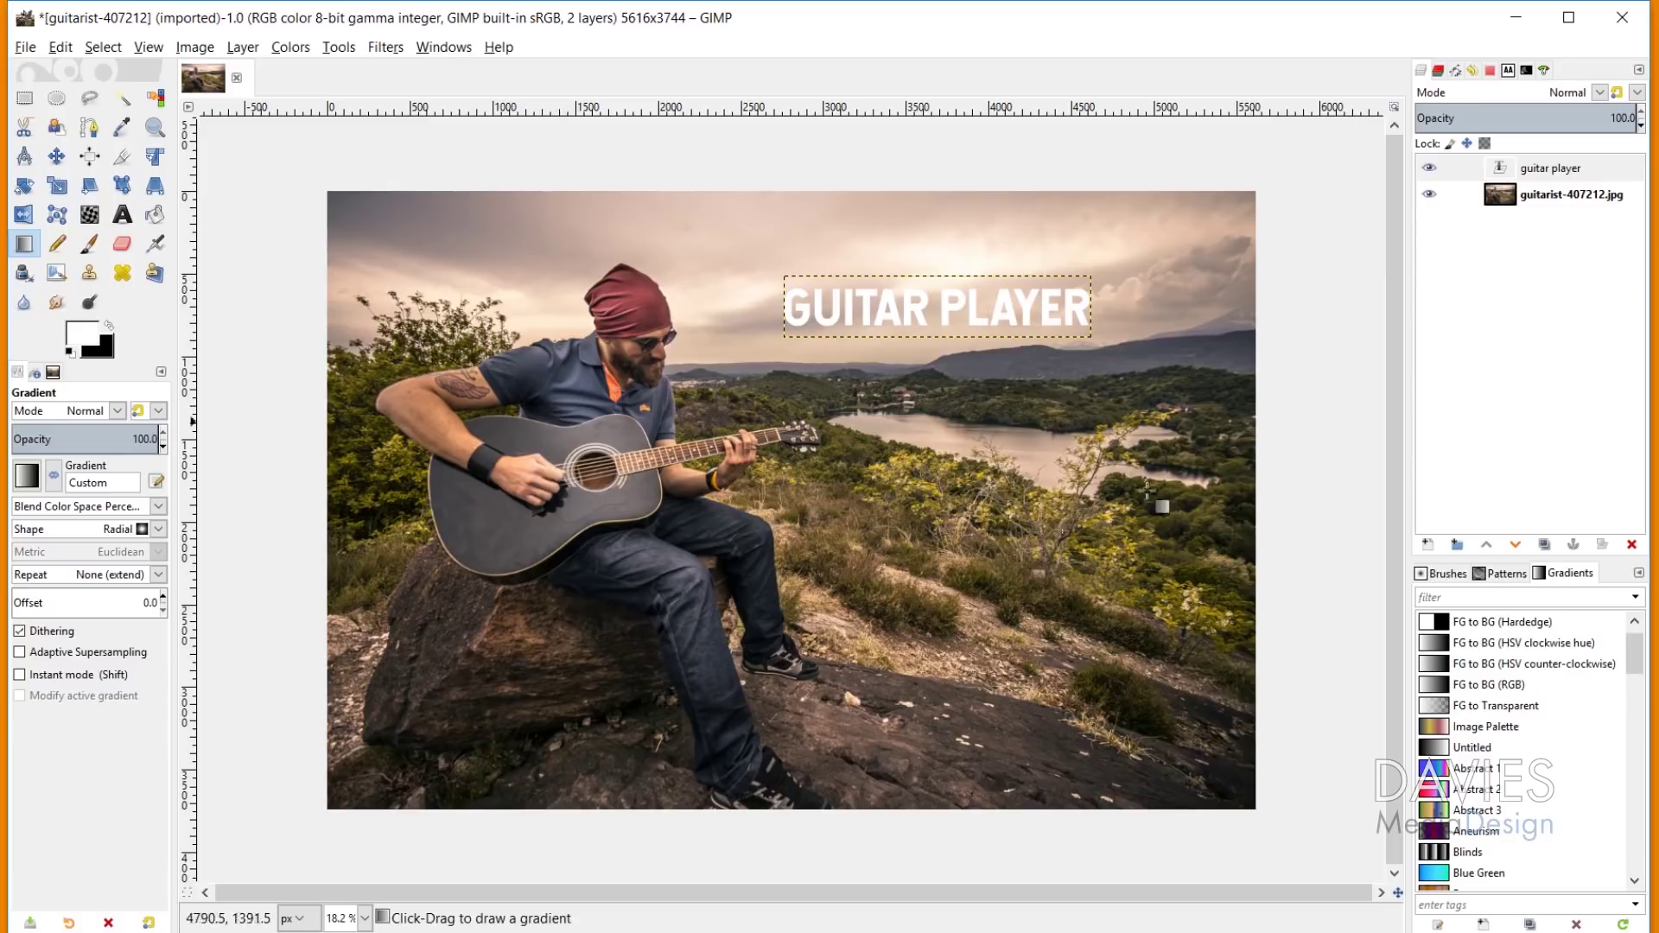
click(1429, 546)
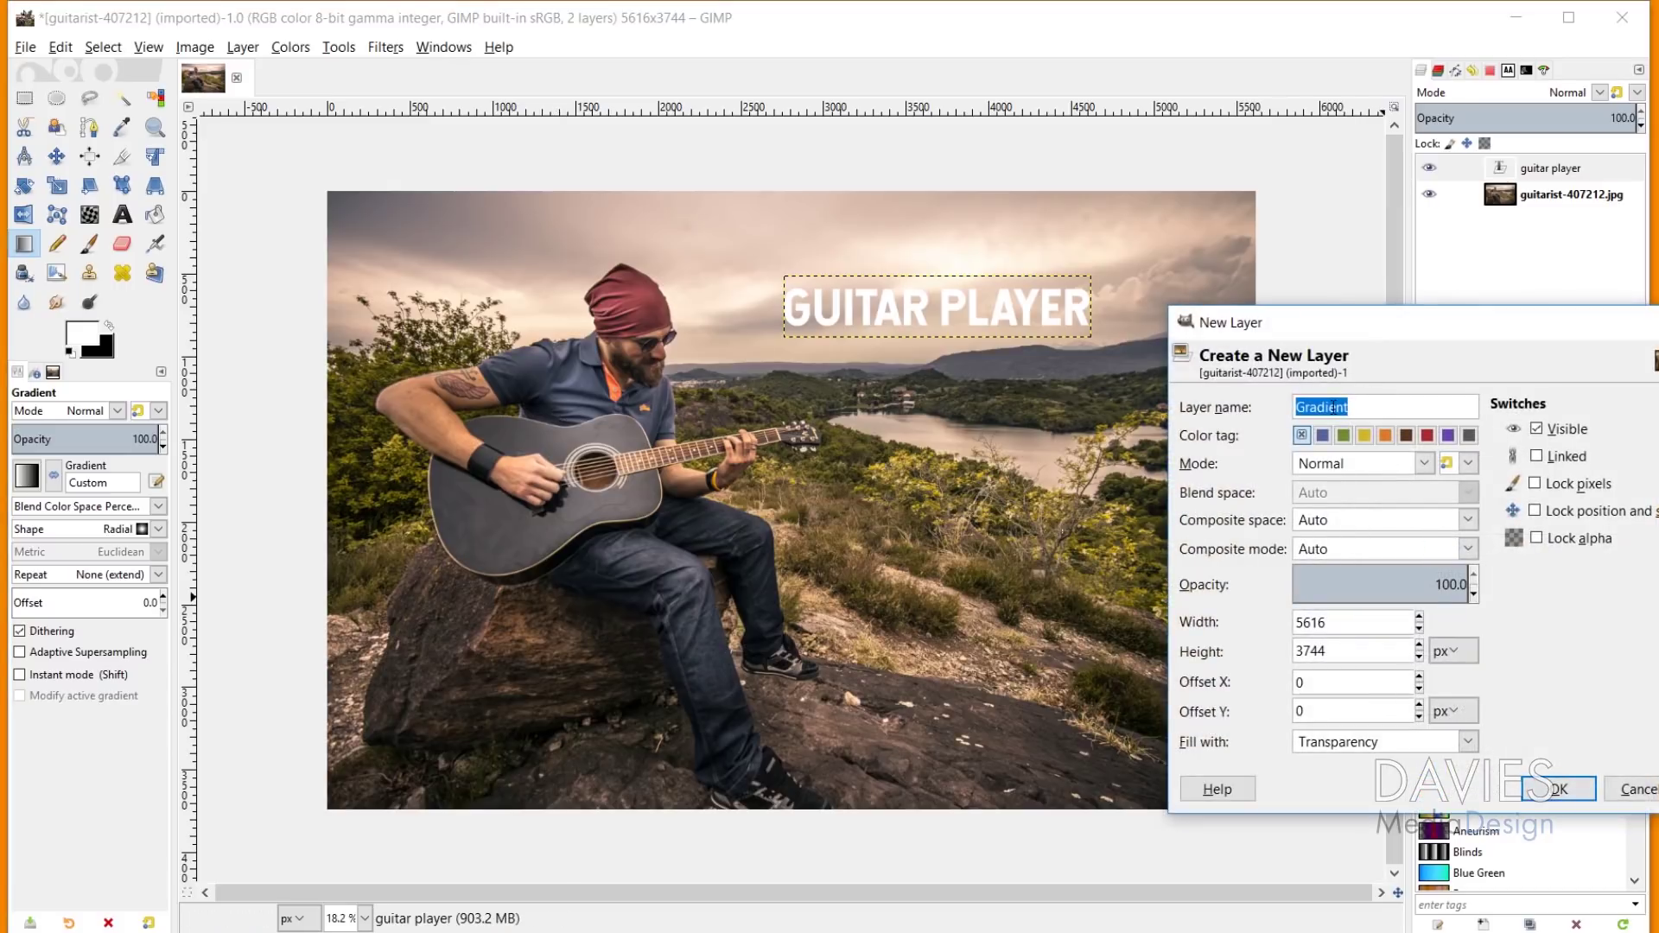
click(1559, 789)
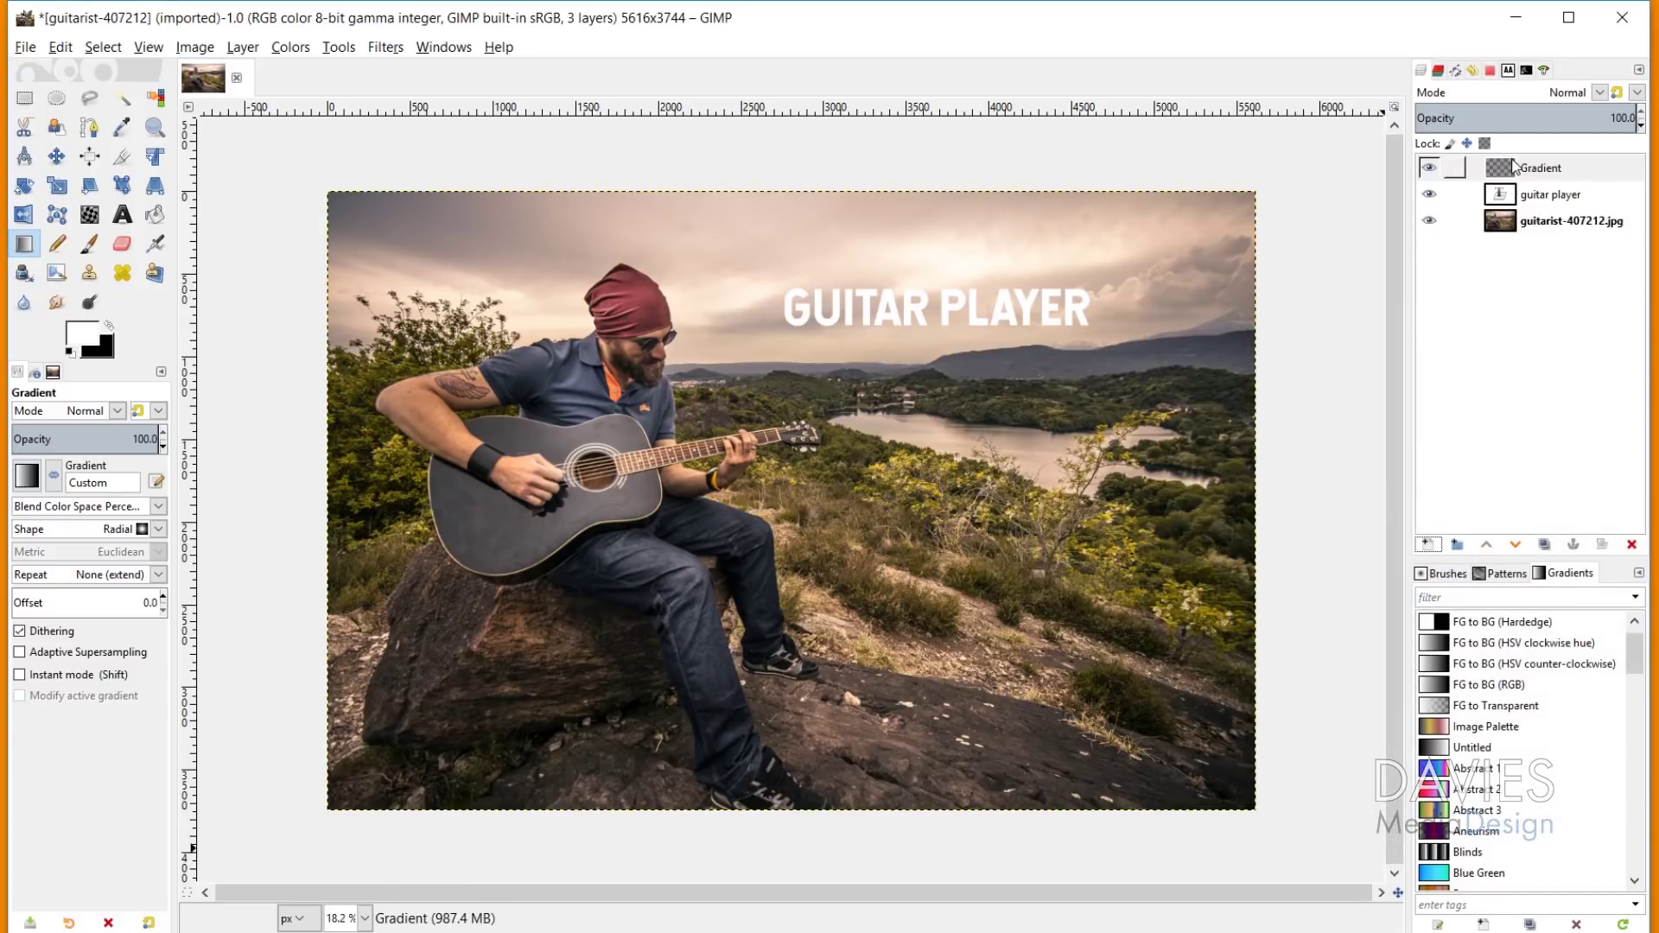
drag(1519, 171, 1520, 211)
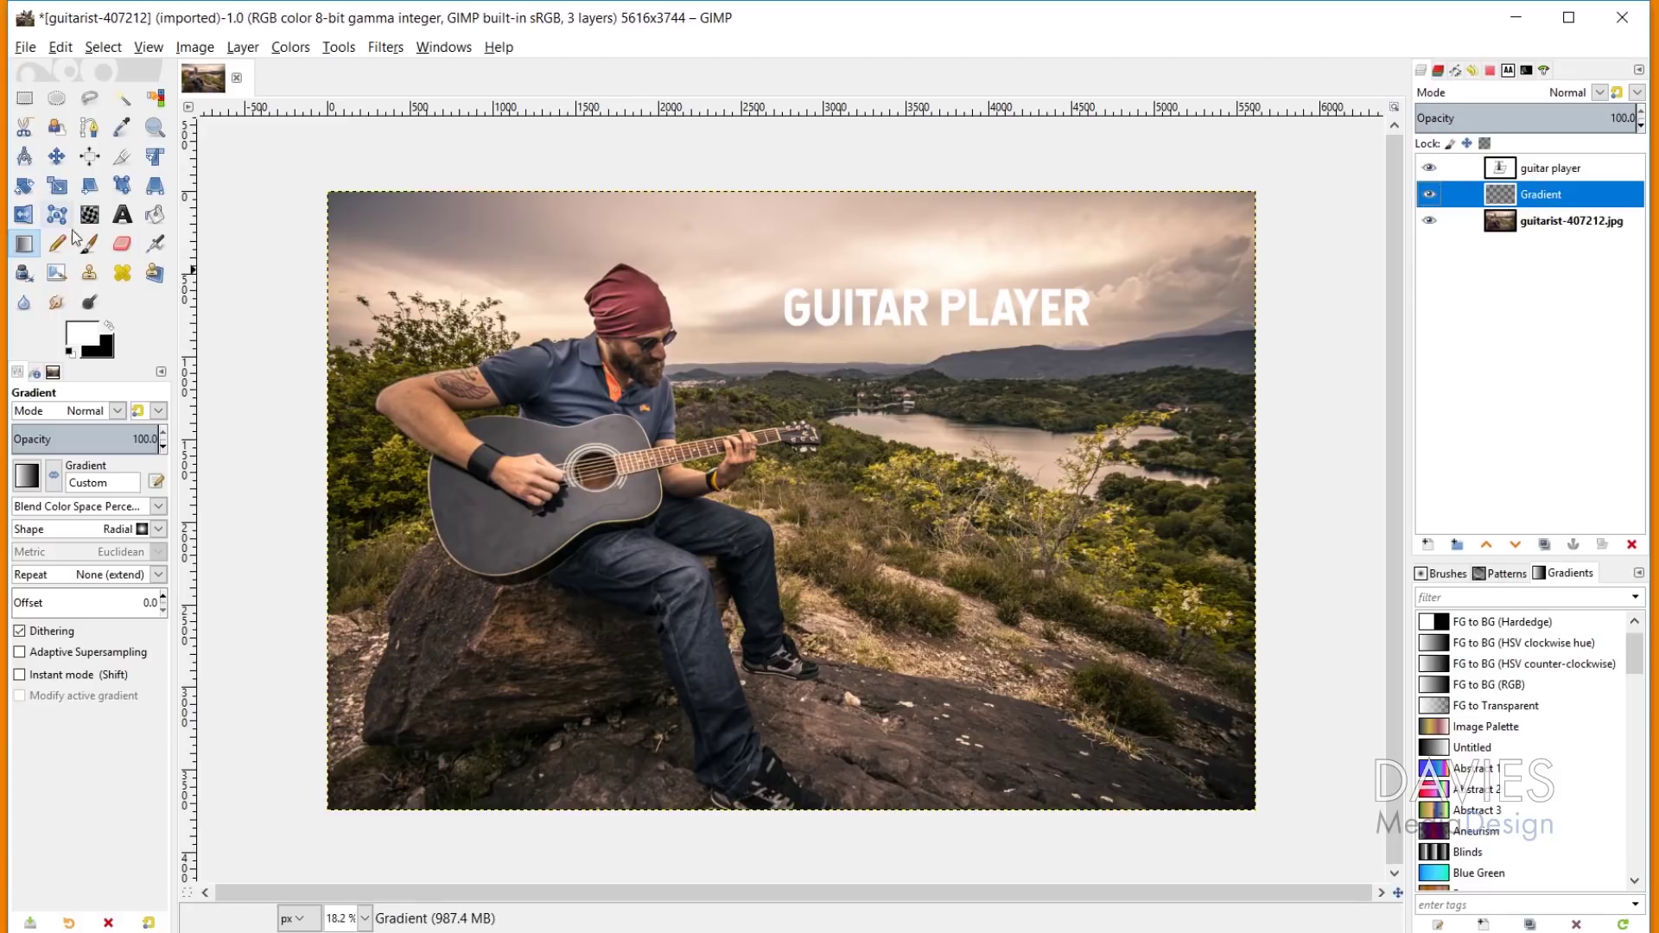
click(27, 476)
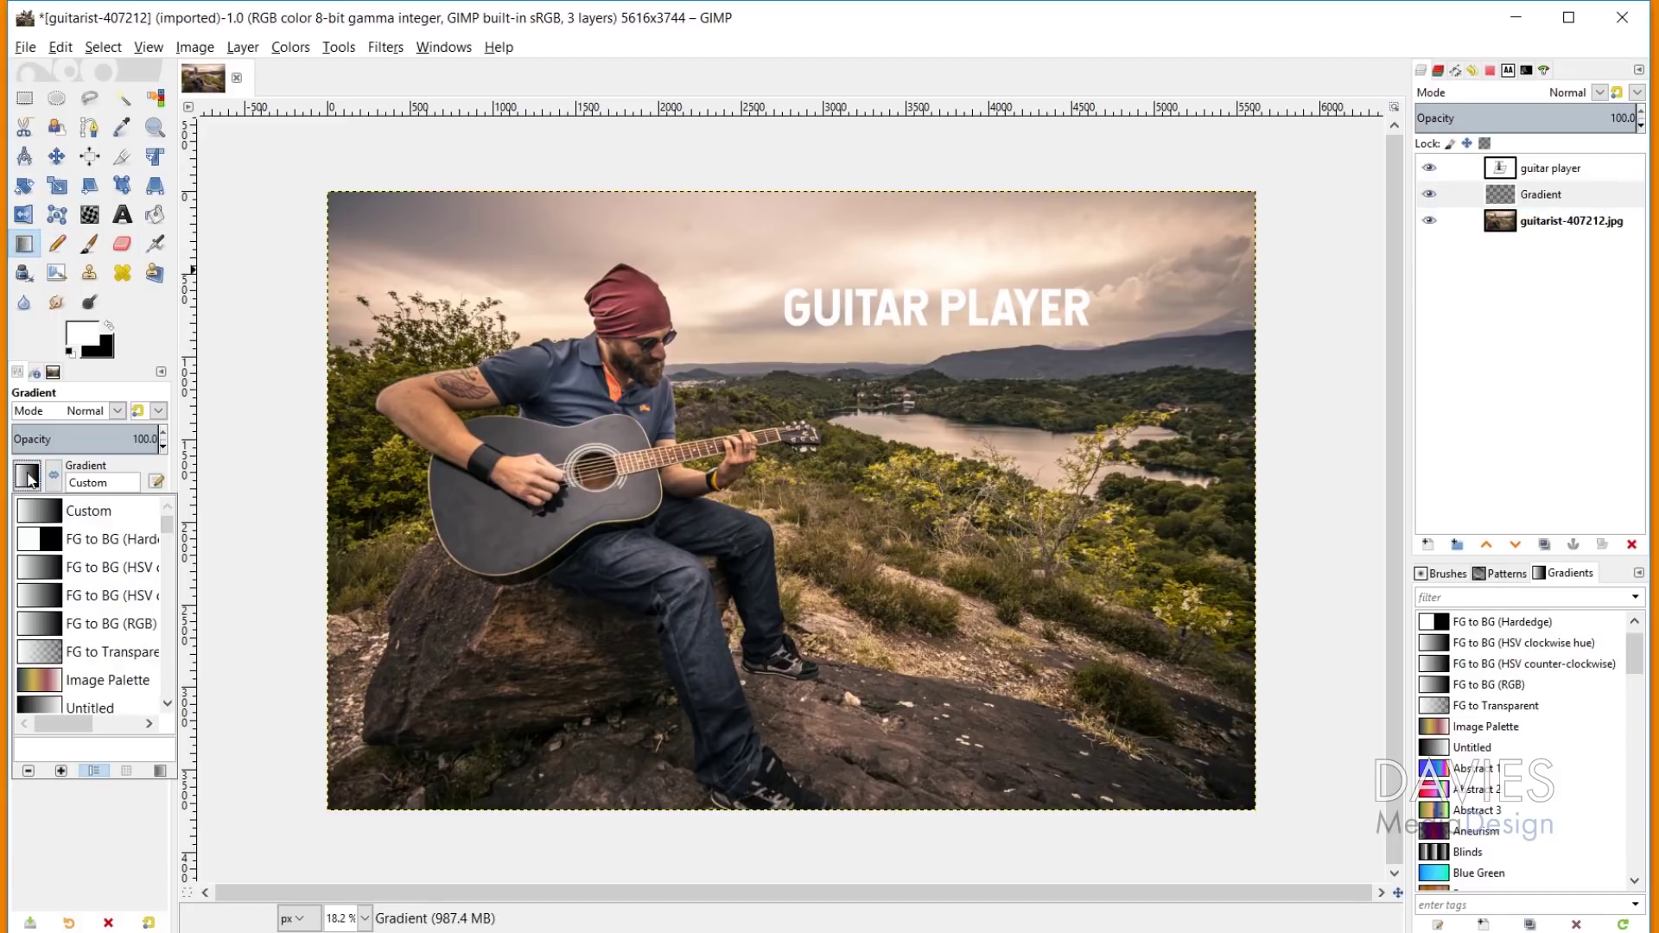
- Draw a radial Image Palette gradient from the top-left to the bottom-right corner
click(57, 684)
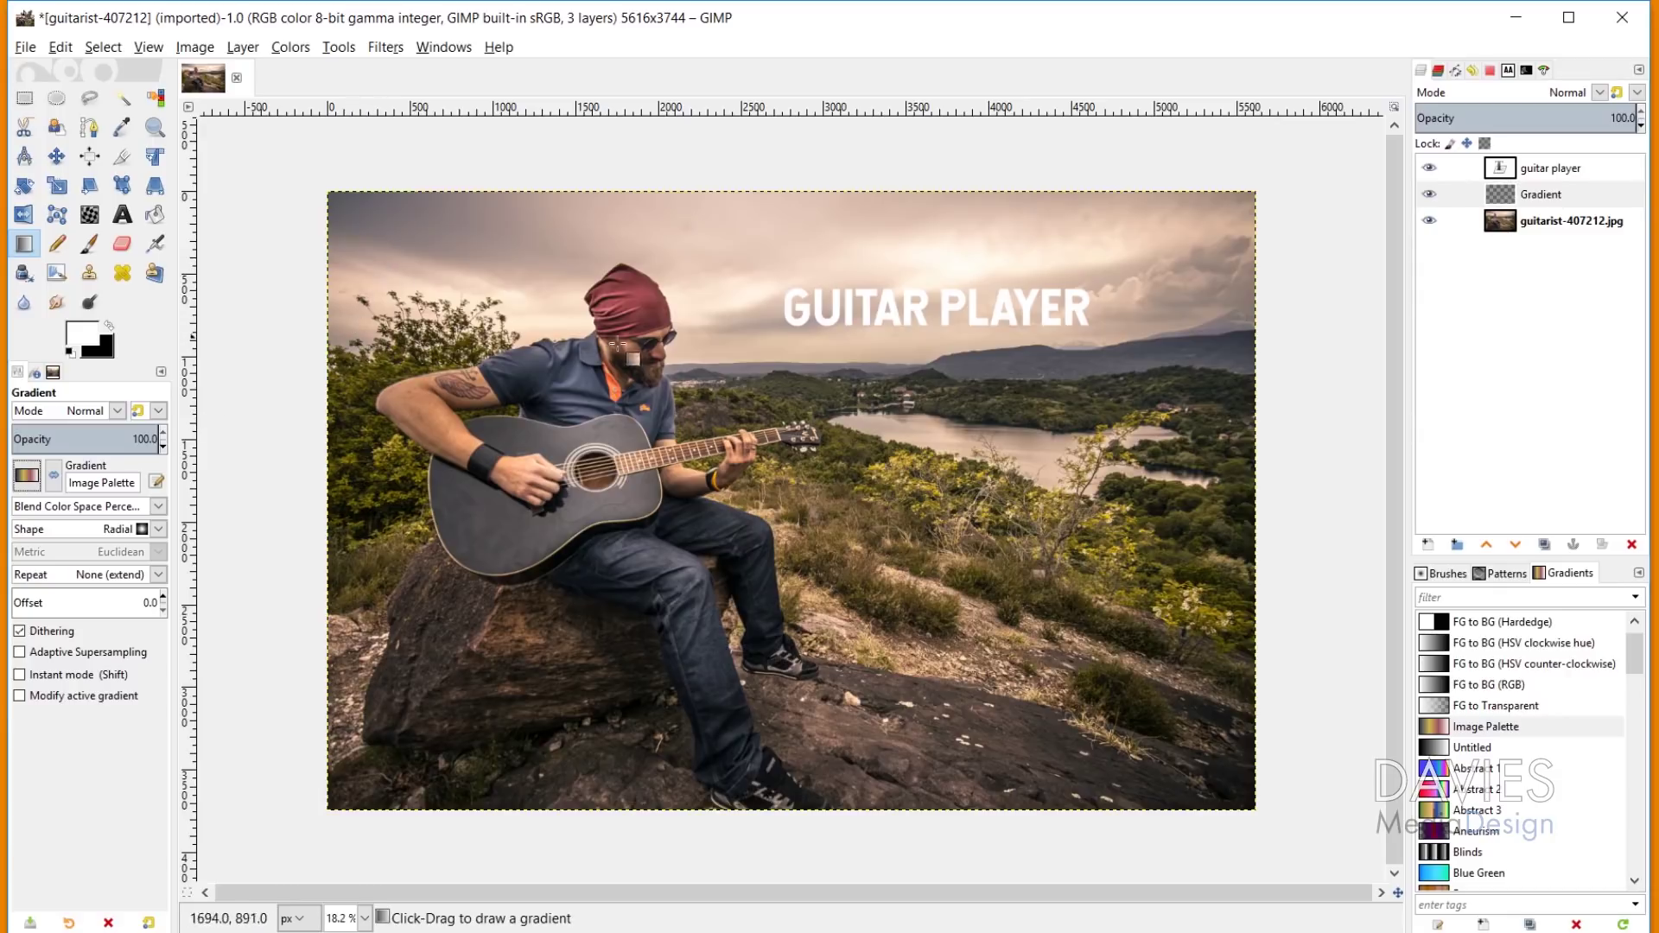
drag(328, 192, 1257, 809)
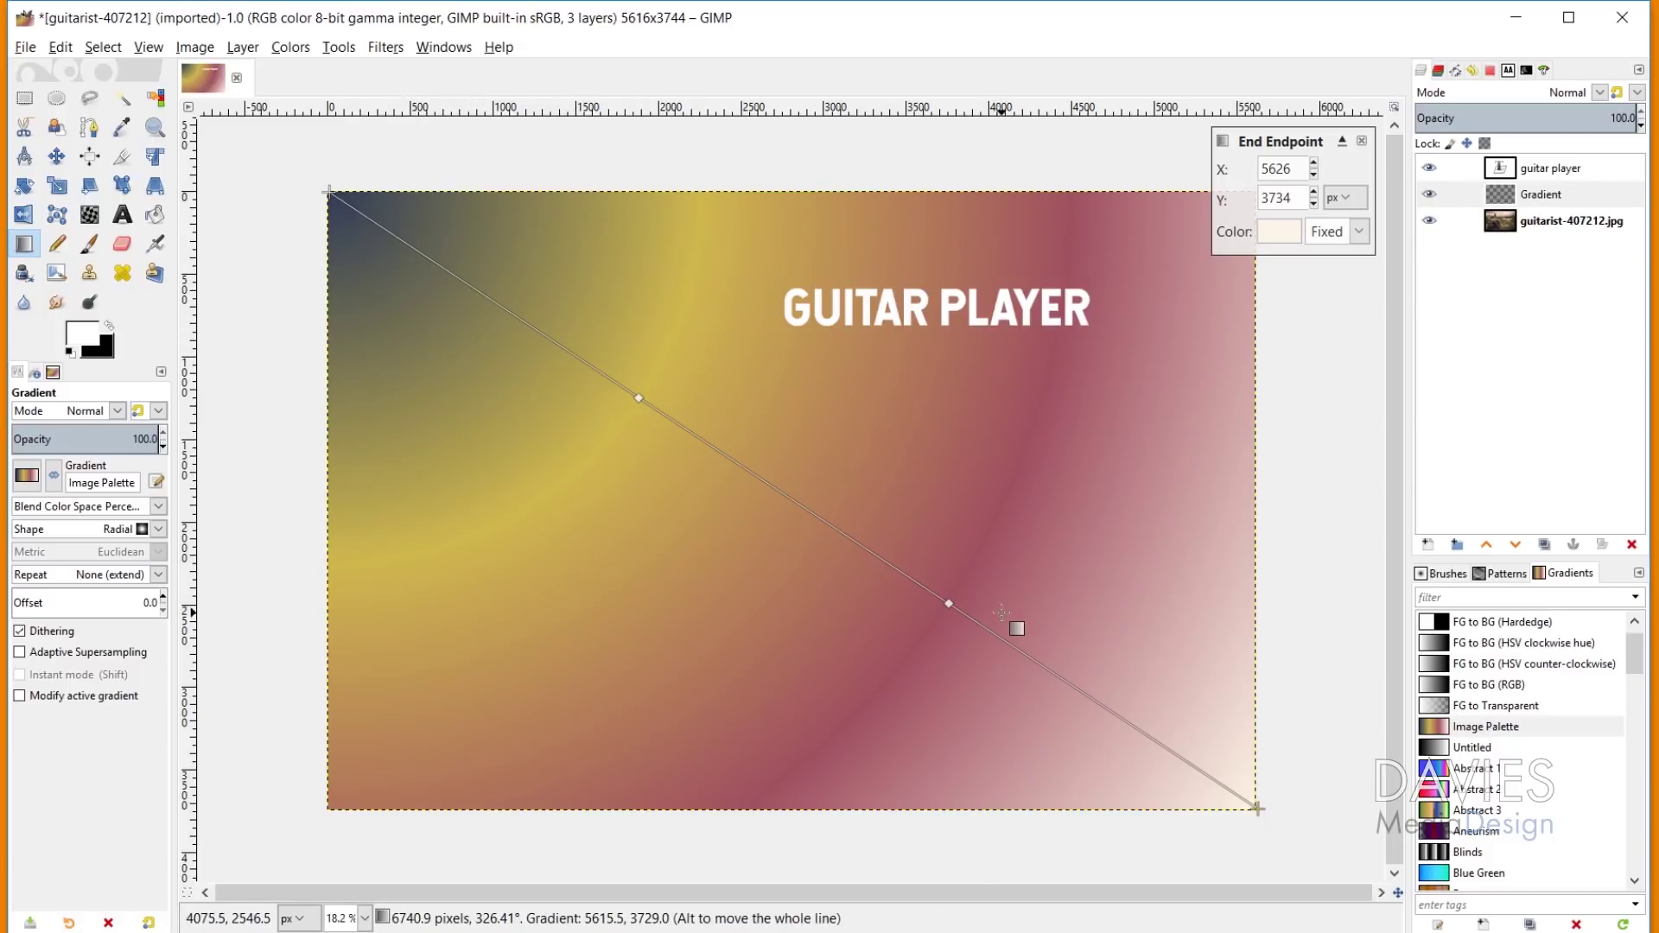
click(485, 294)
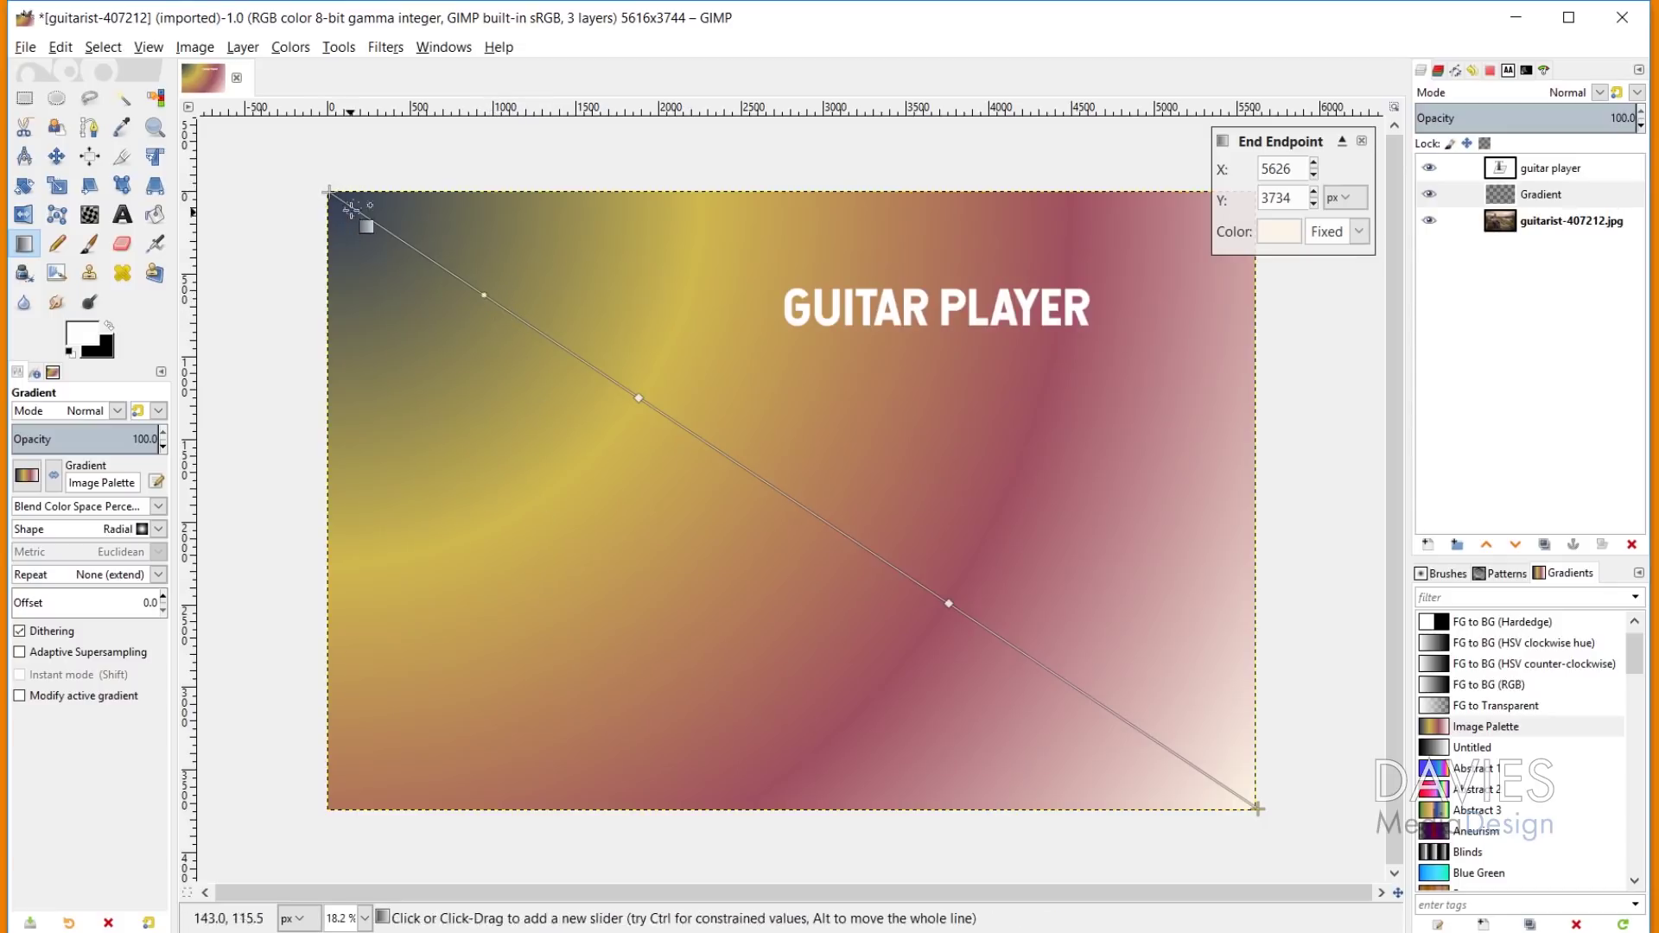
click(639, 398)
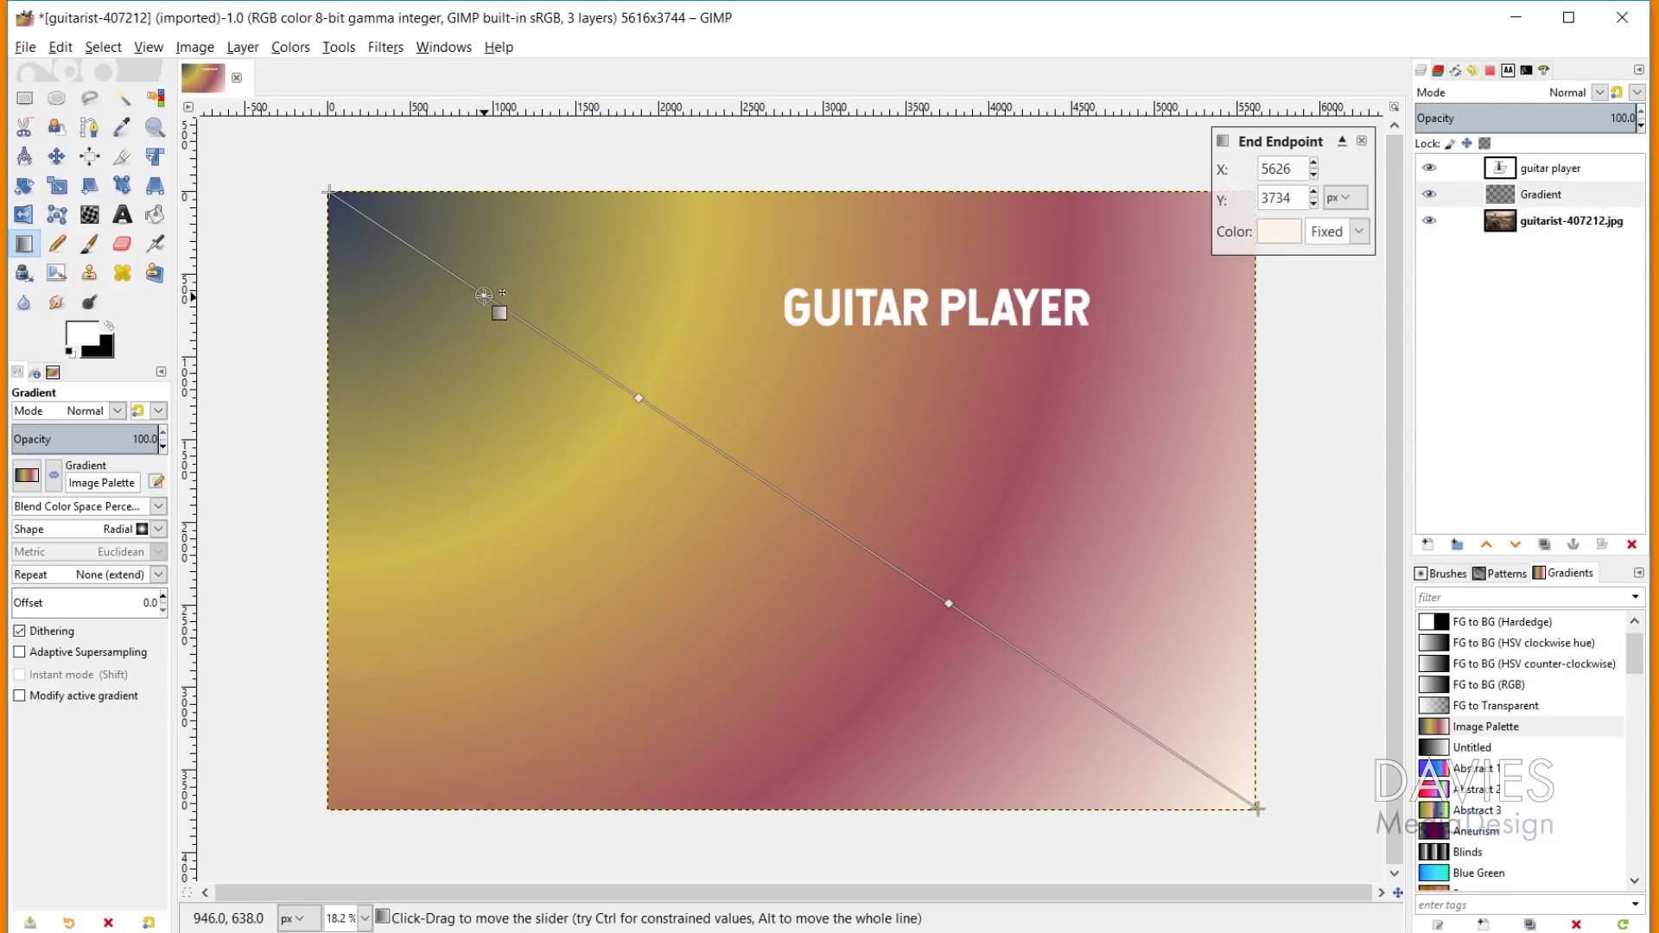
click(485, 295)
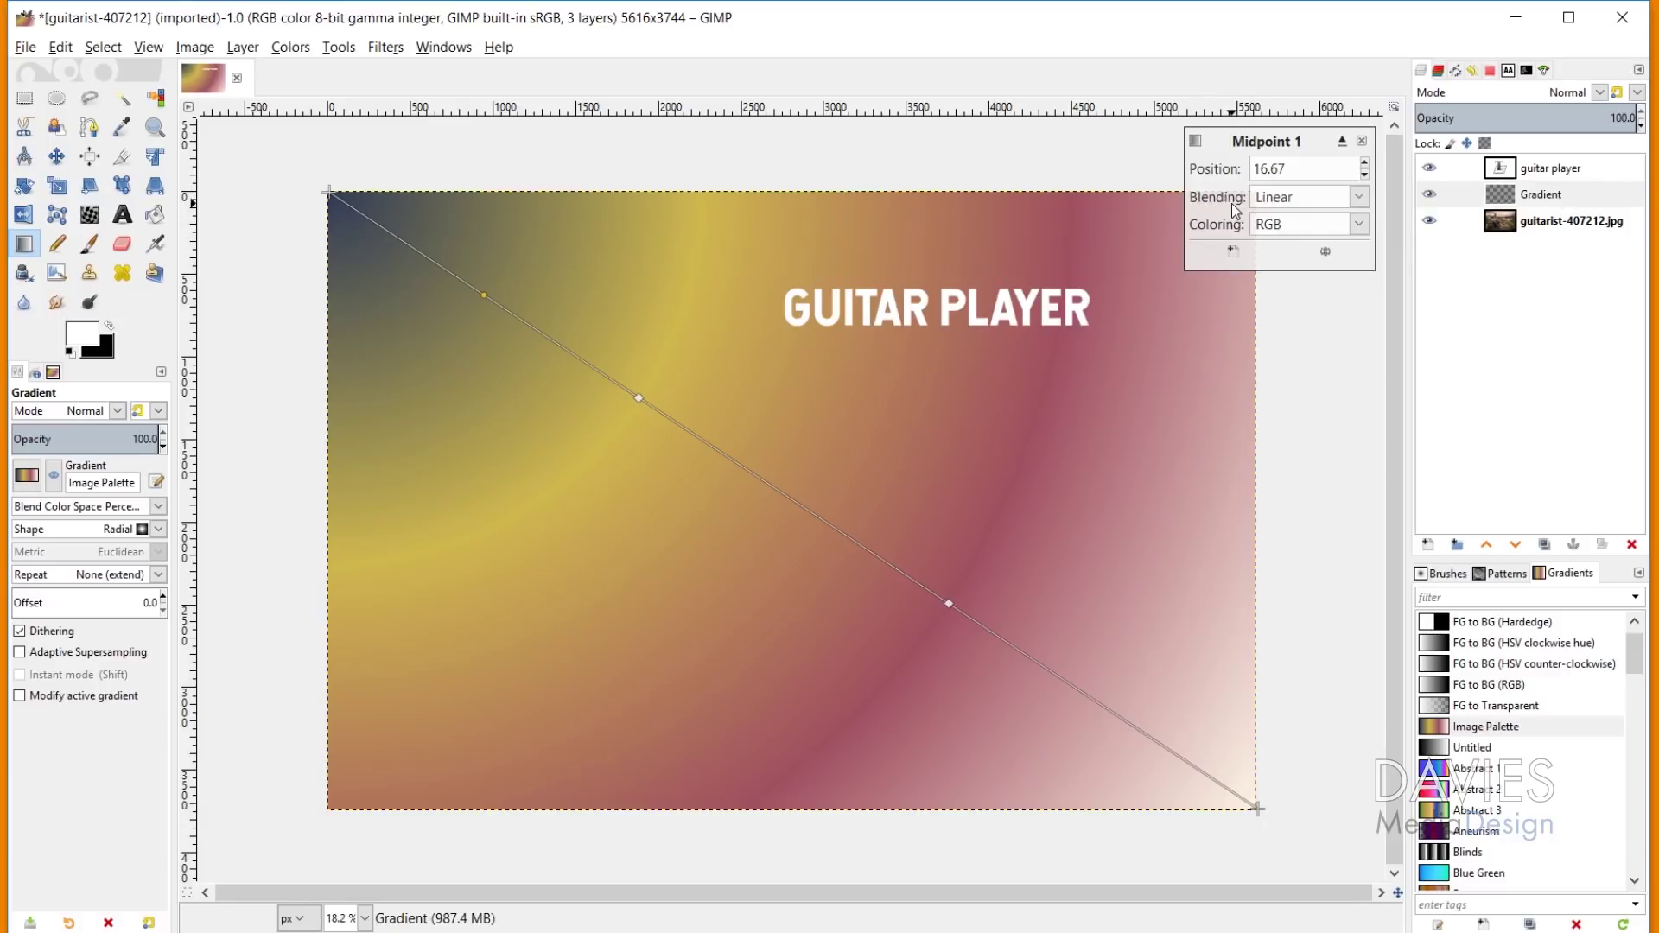
click(1362, 198)
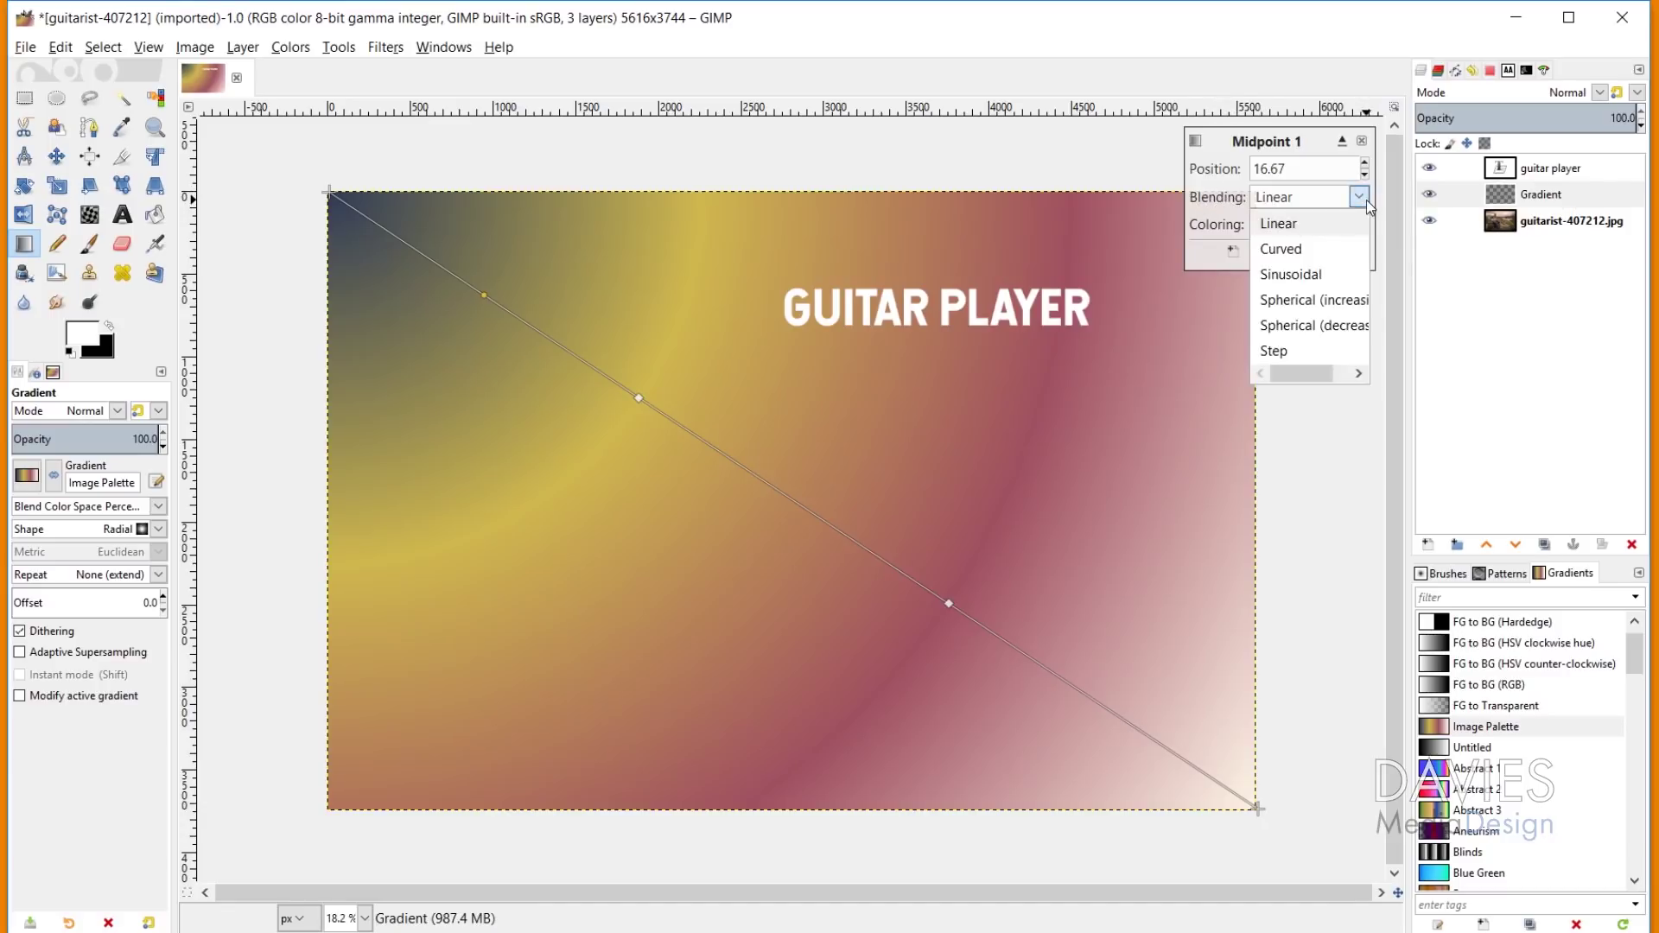
- Set Blending to Step for all three gradient midpoints and commit the gradient to the layer
click(1283, 351)
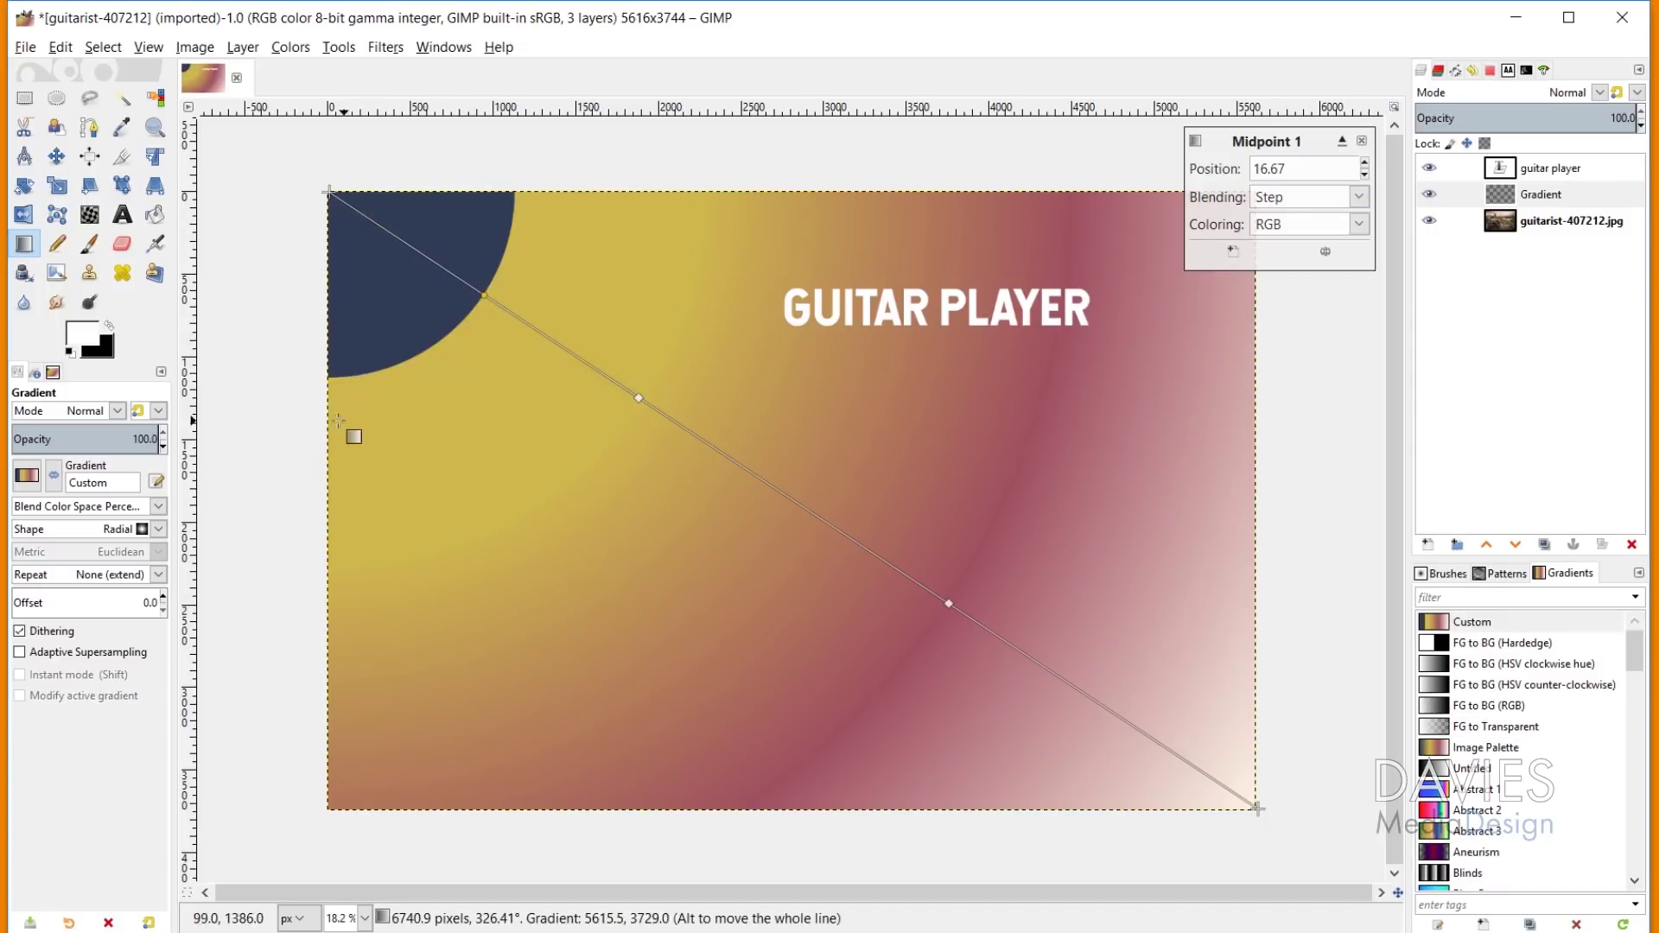
click(795, 500)
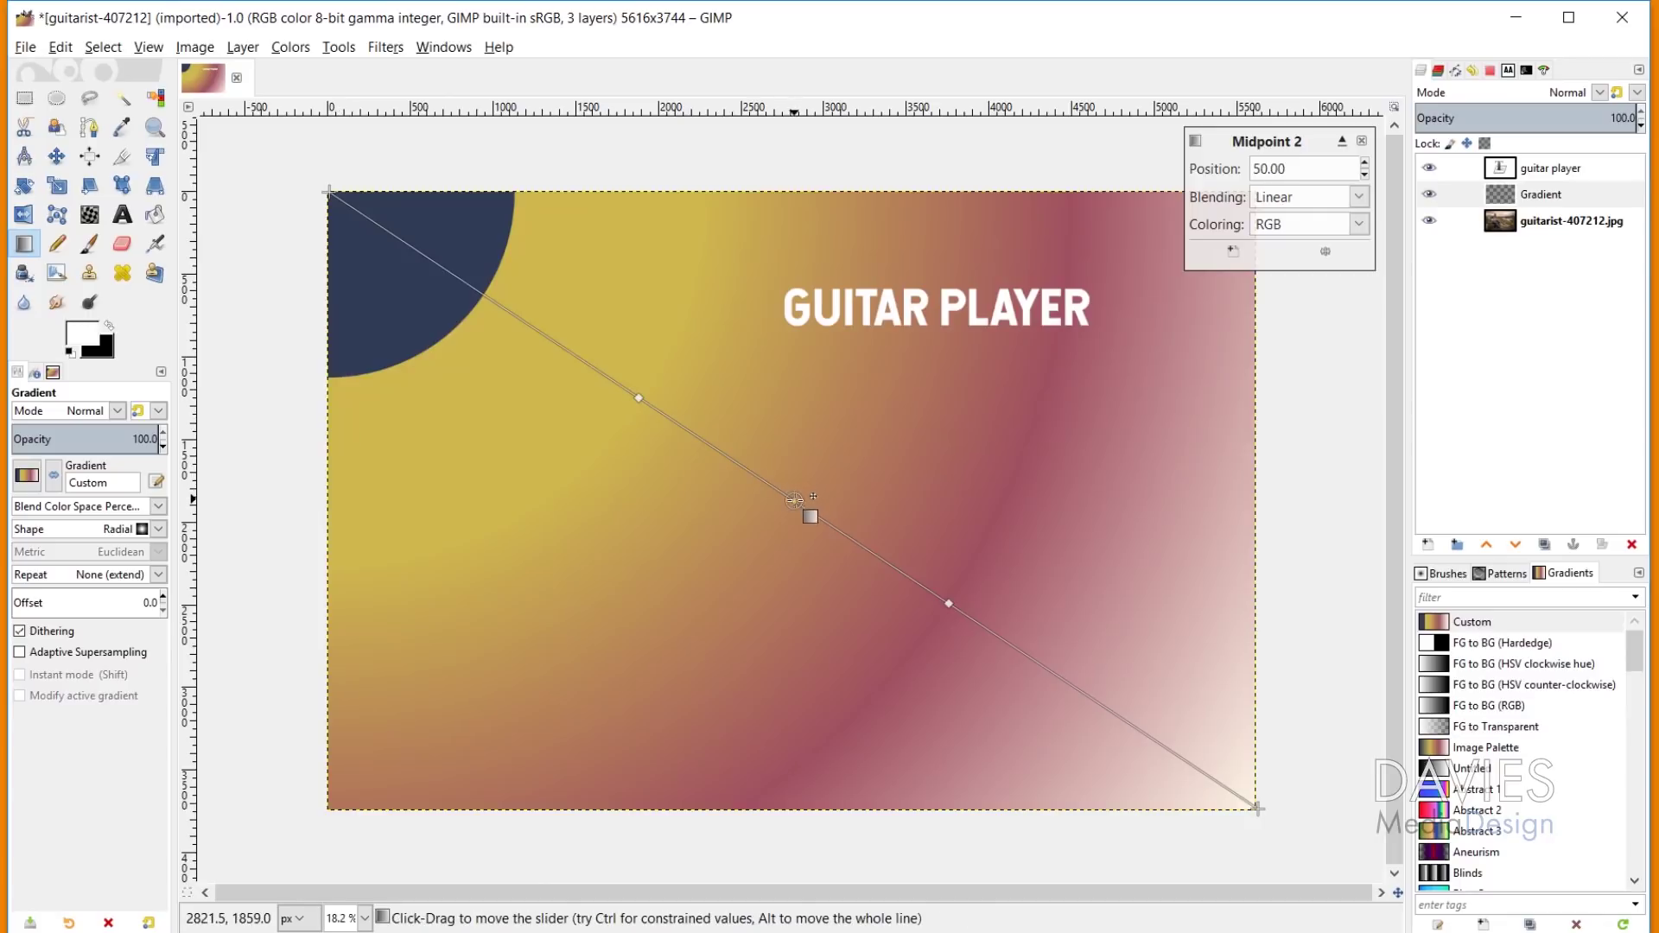
click(1361, 202)
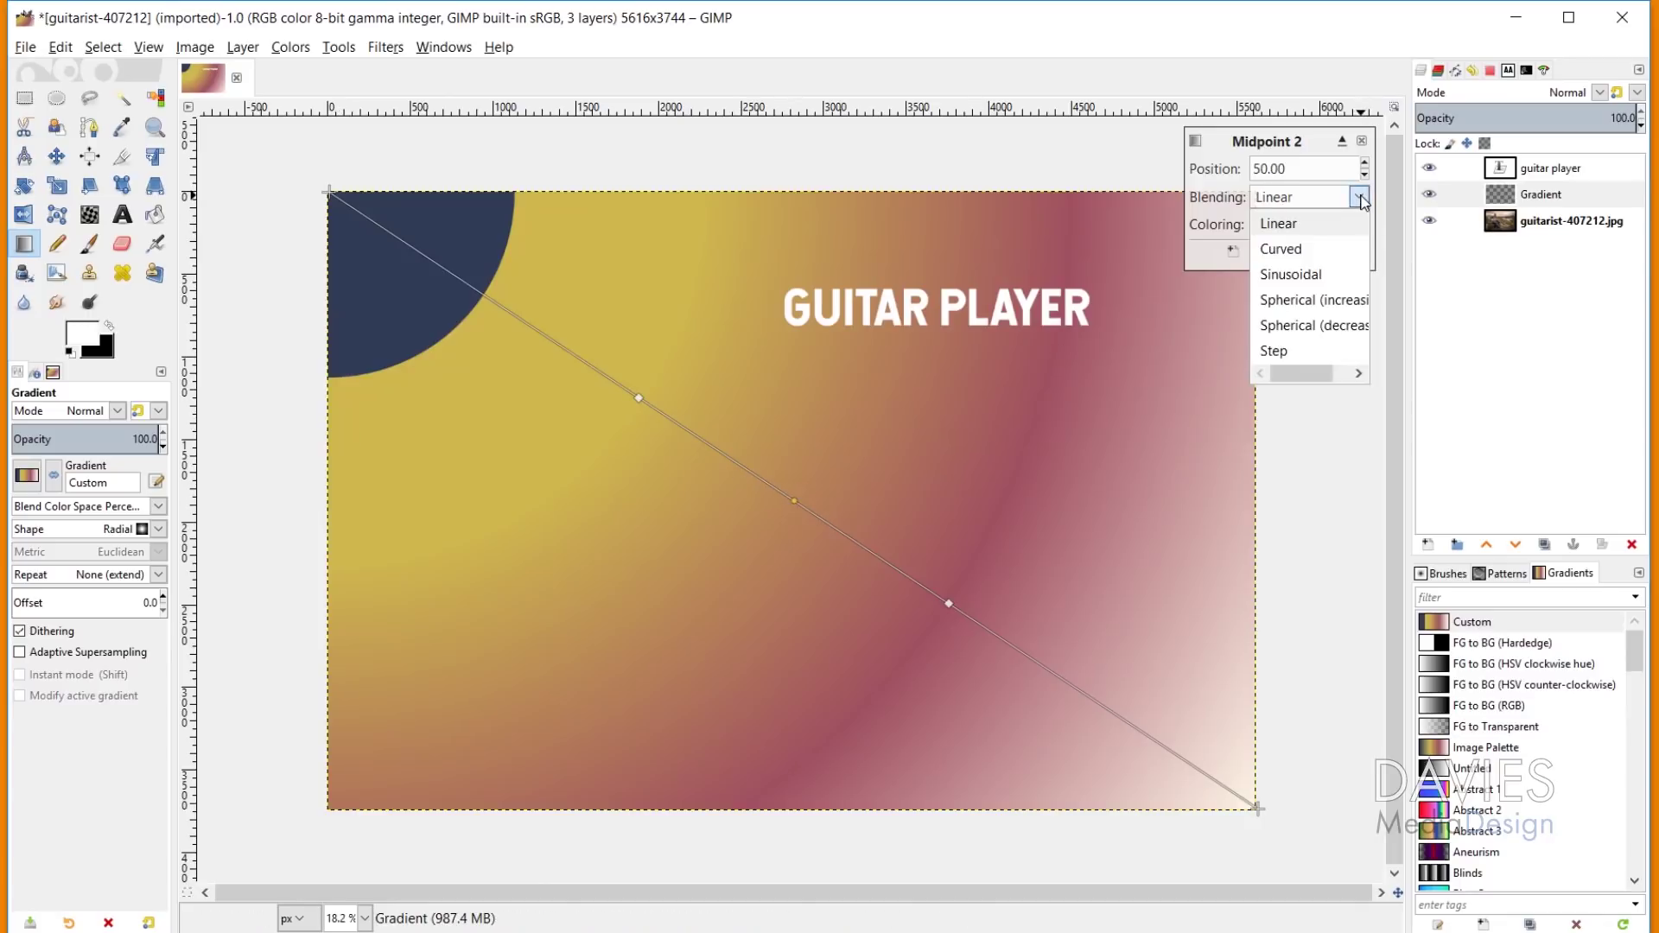
click(1287, 351)
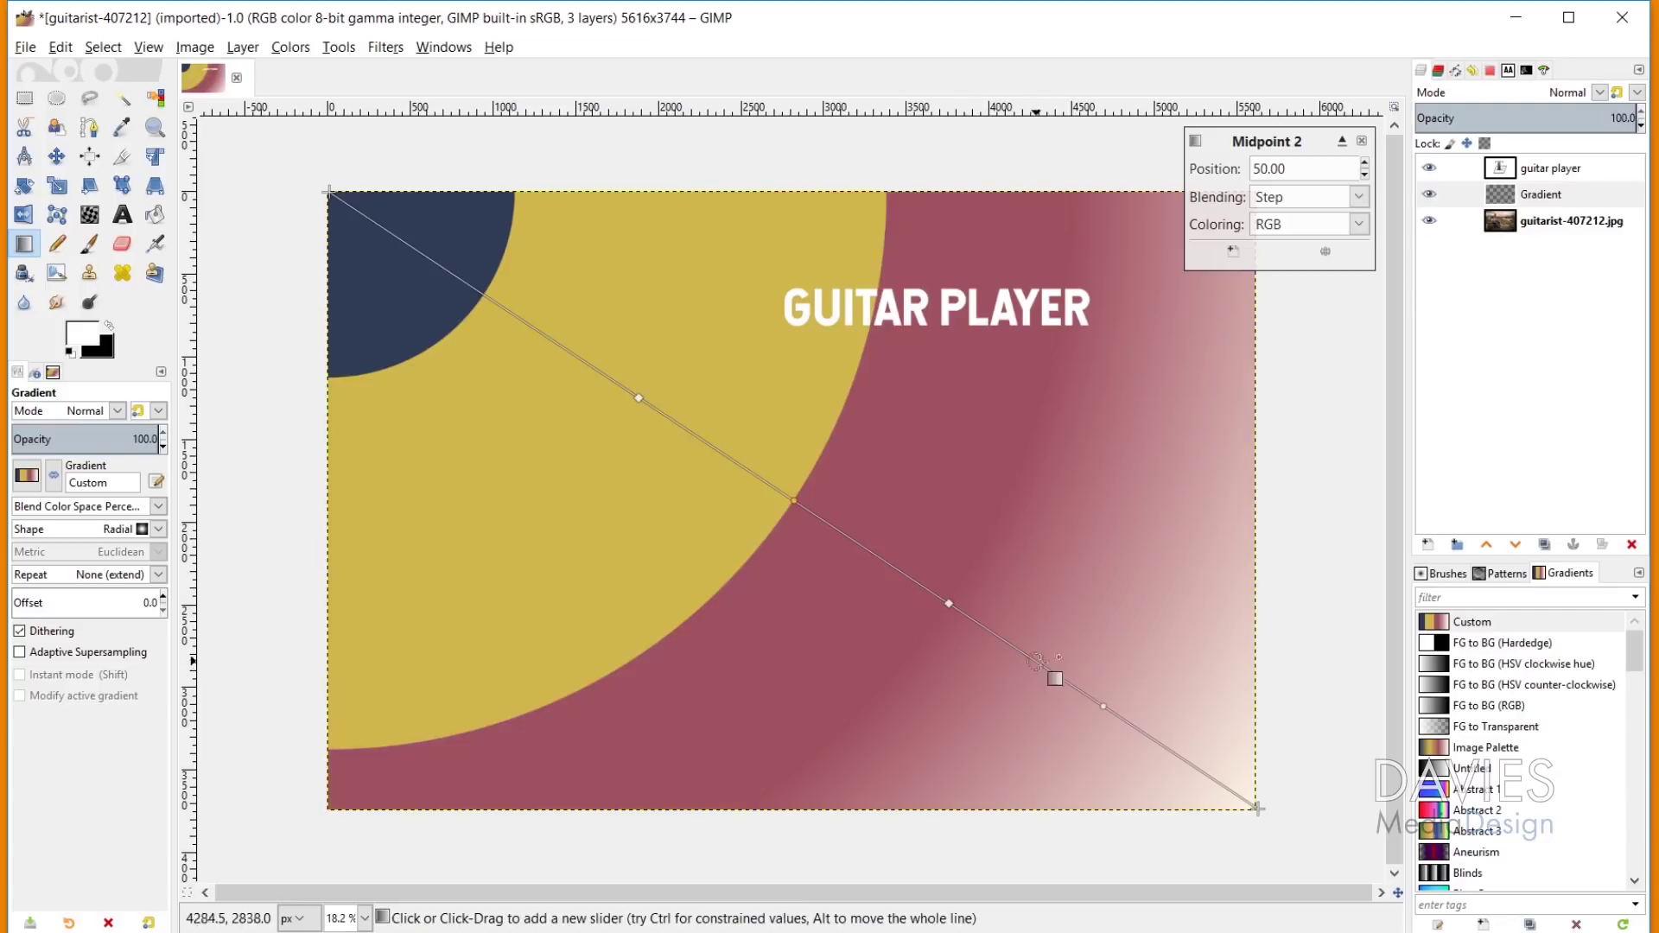
click(1104, 706)
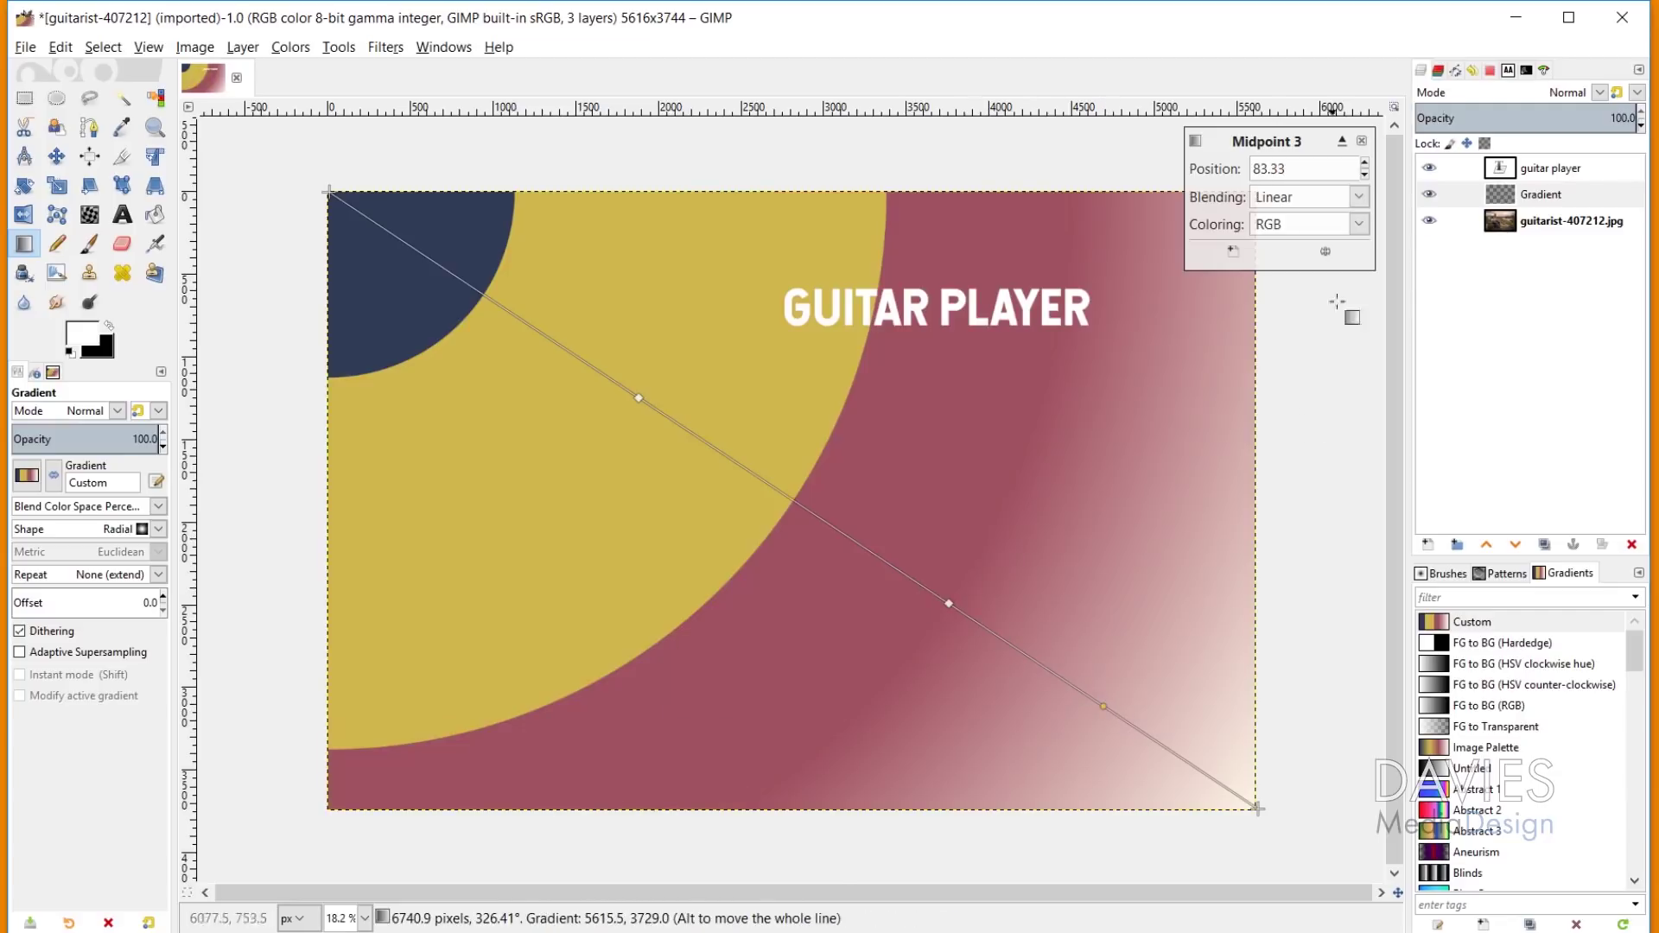
click(1360, 197)
click(1309, 351)
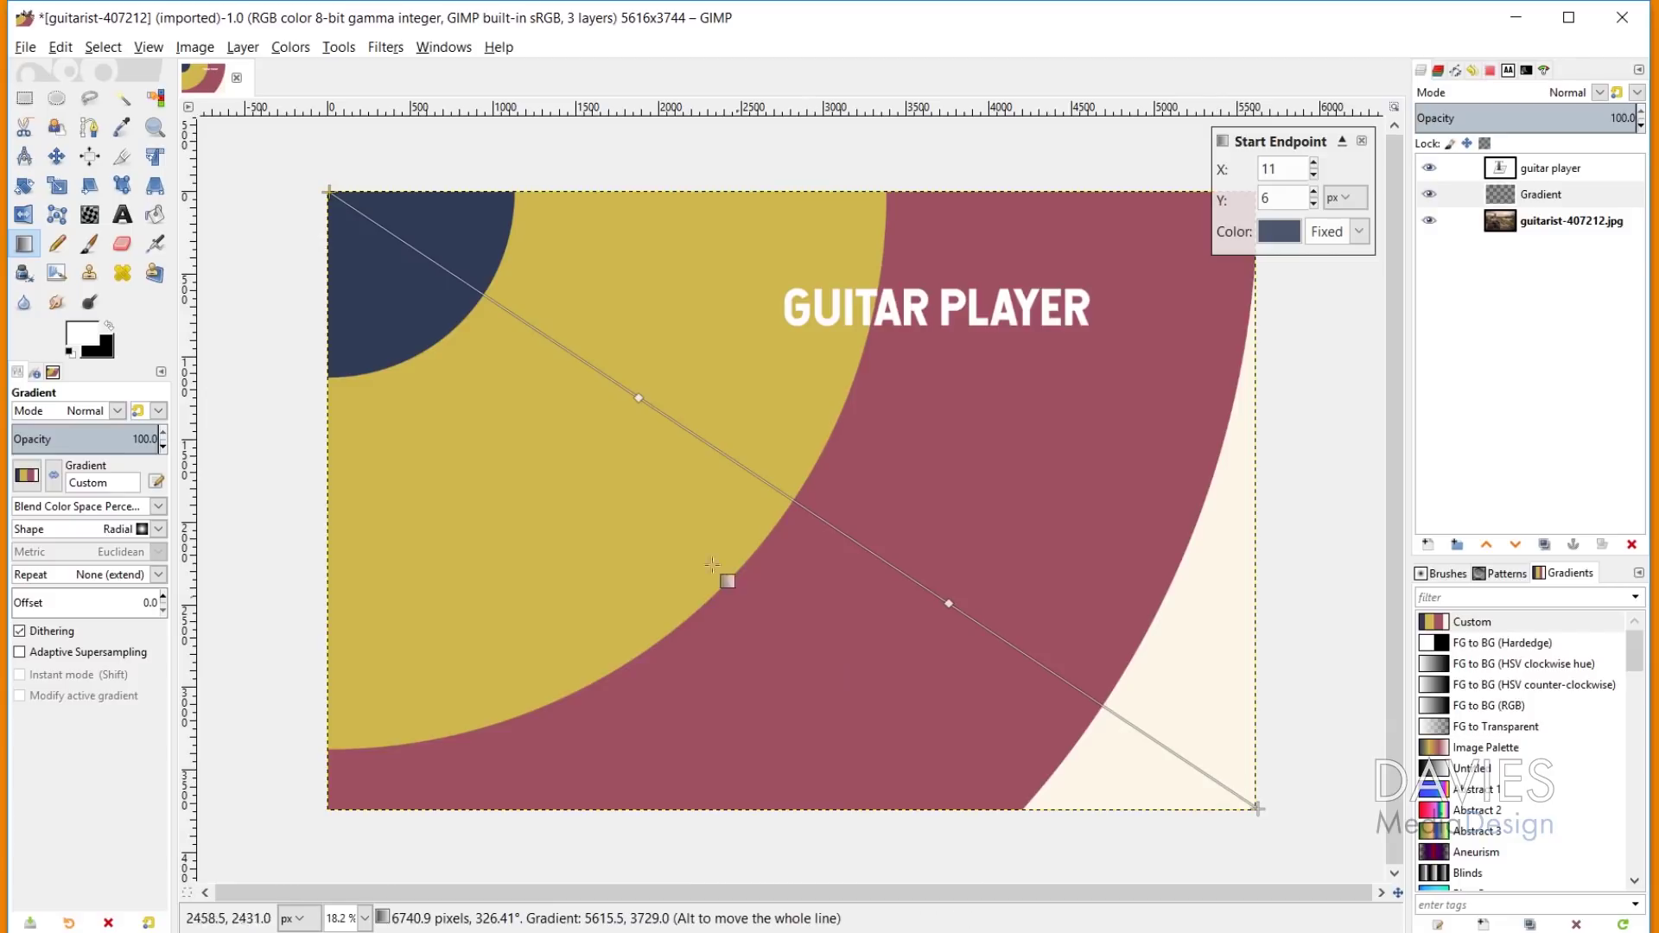
click(641, 397)
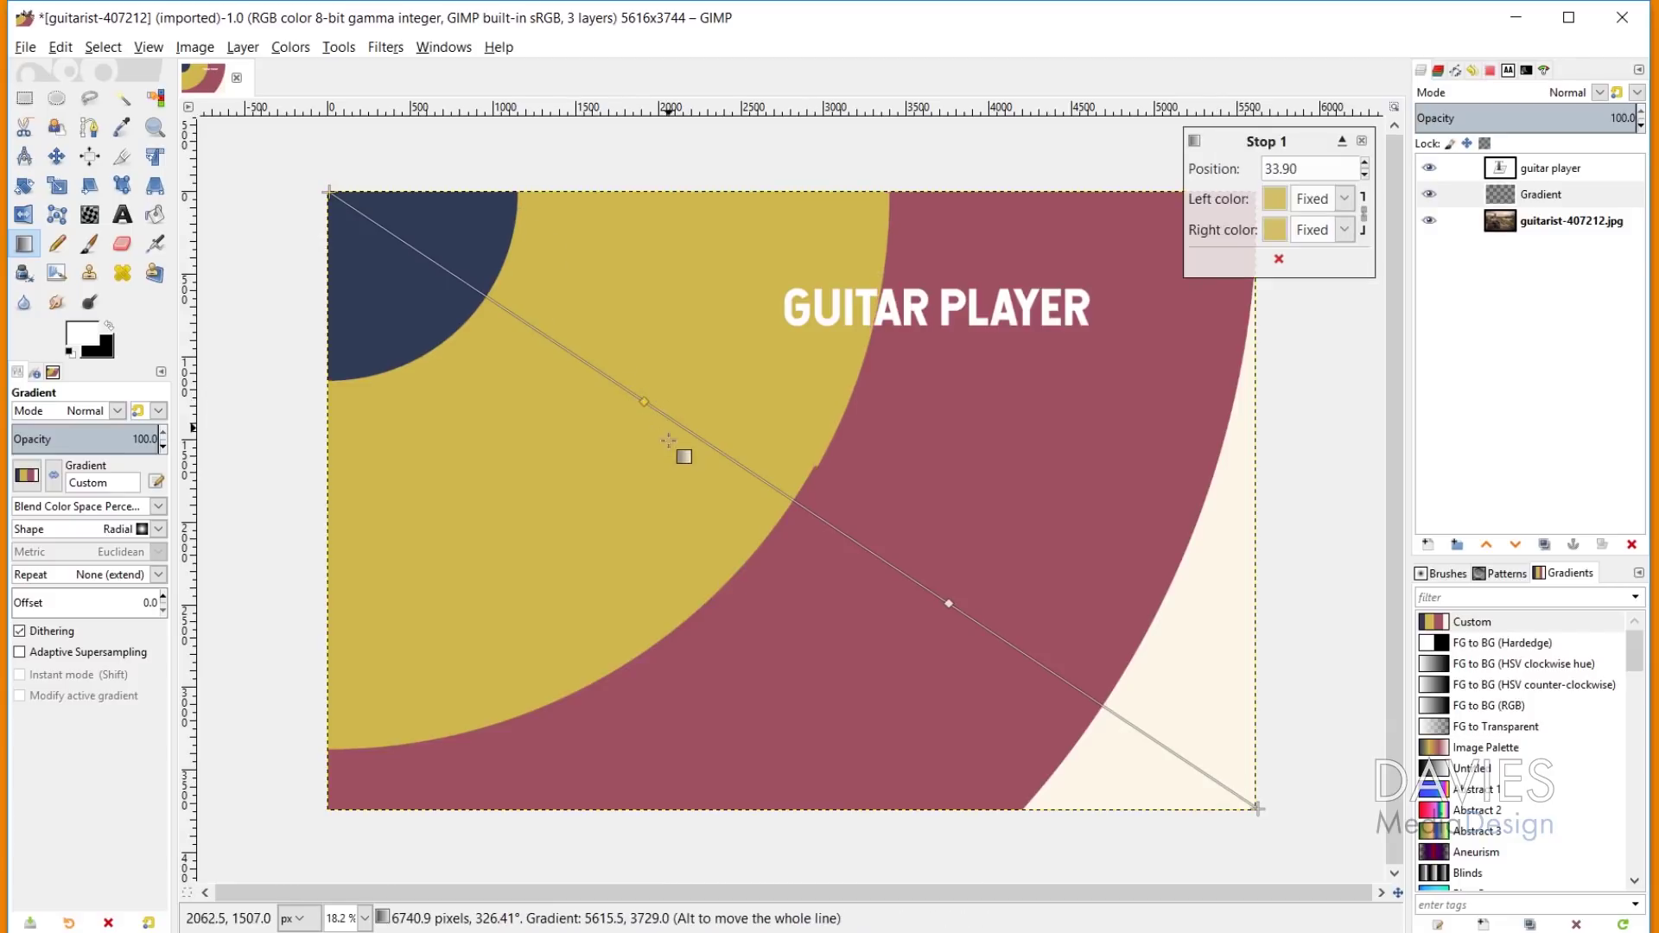
click(797, 502)
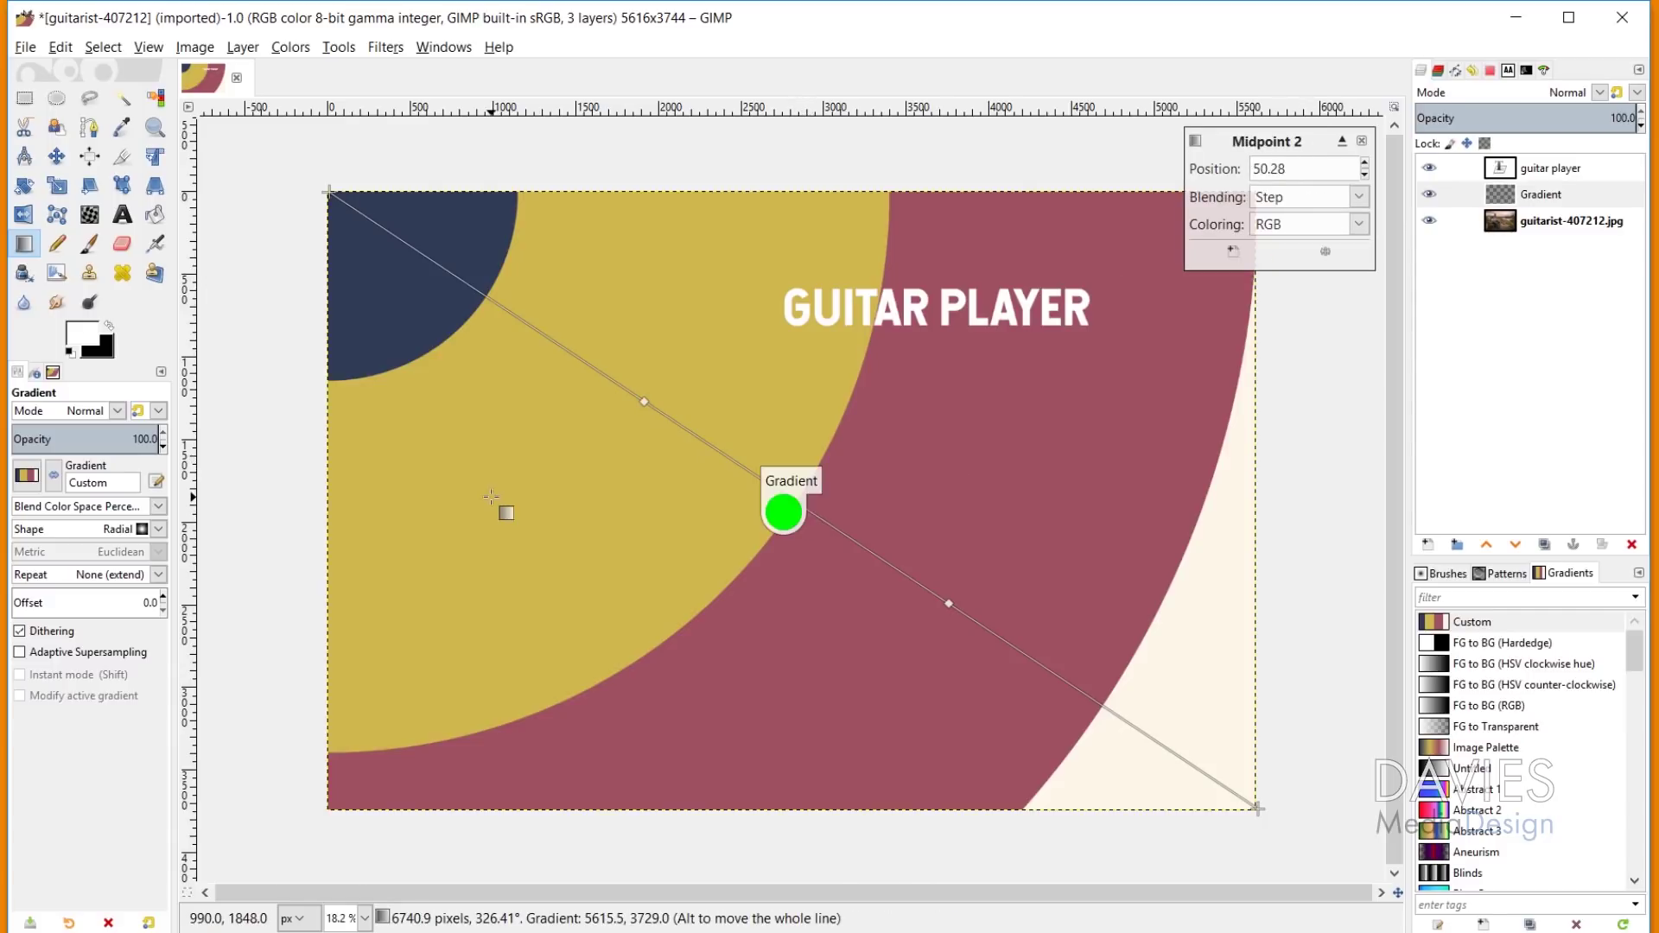
key(Return)
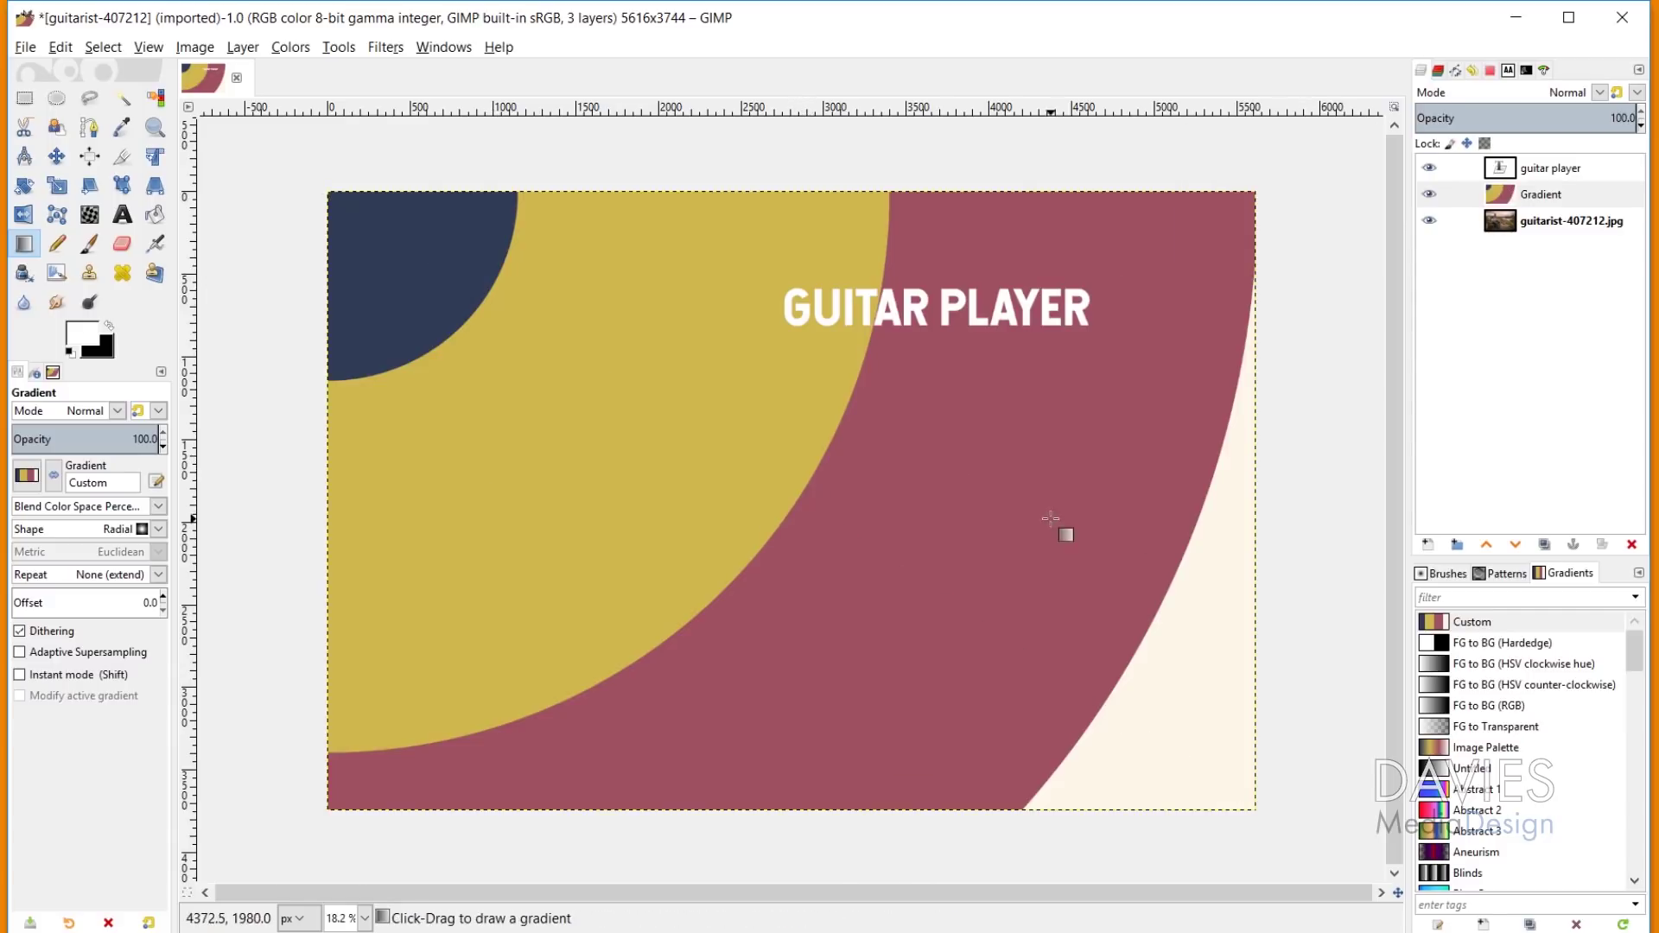
- Set the Gradient layer's mode to Soft light, then select the guitarist-407212.jpg layer
click(1599, 93)
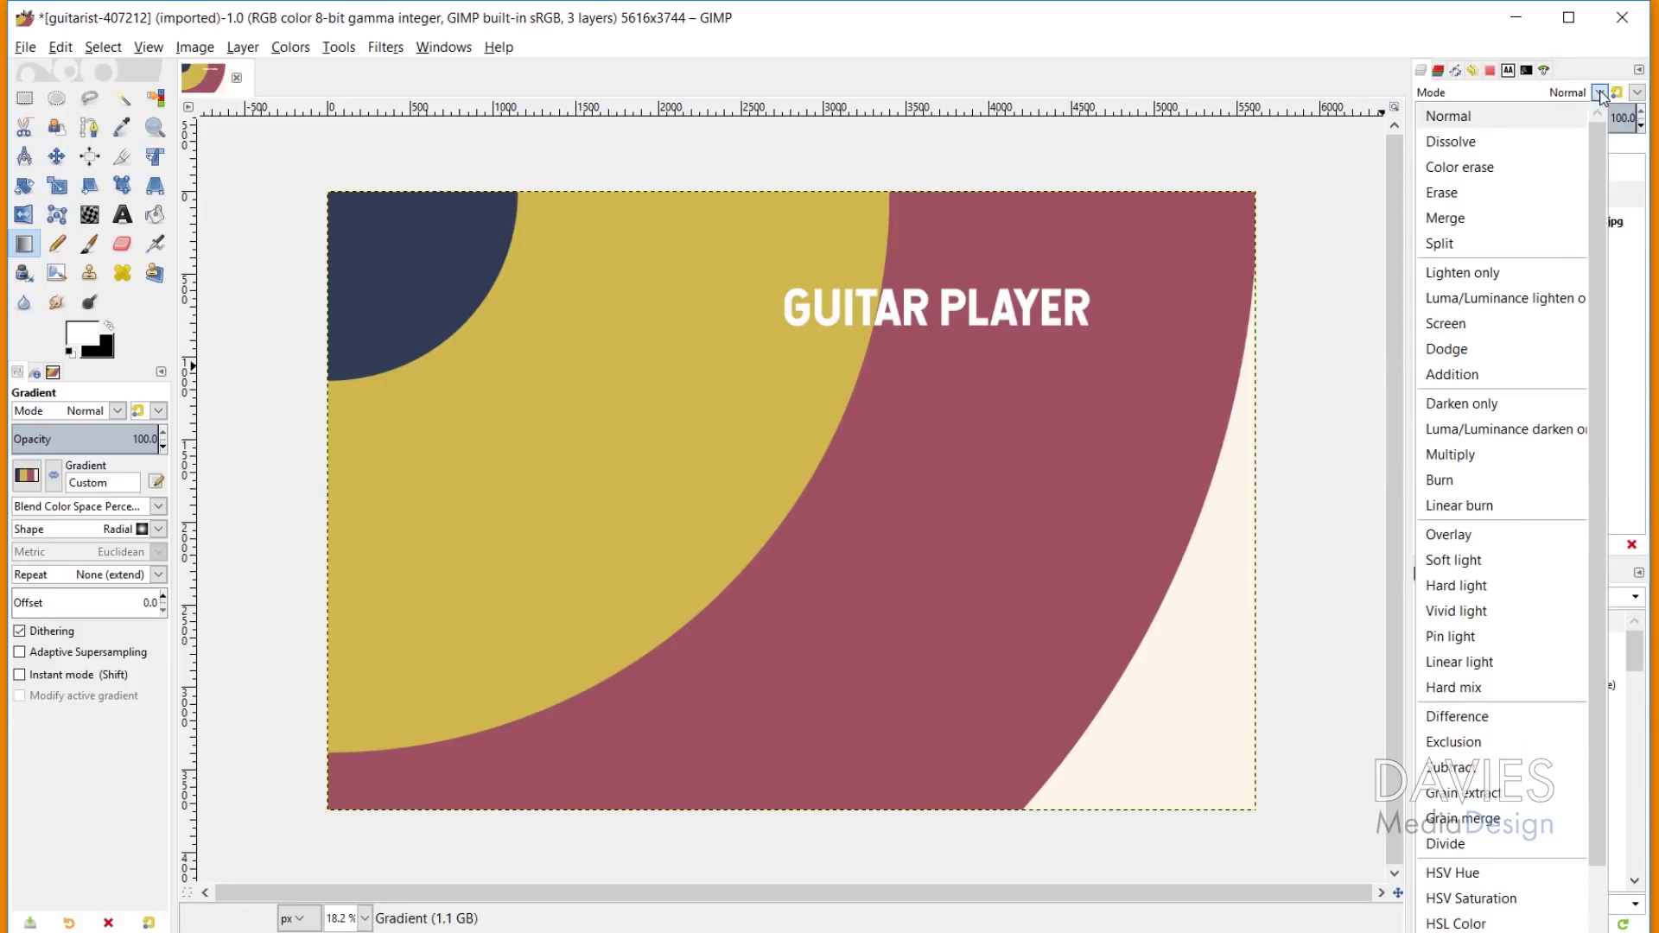
click(1556, 561)
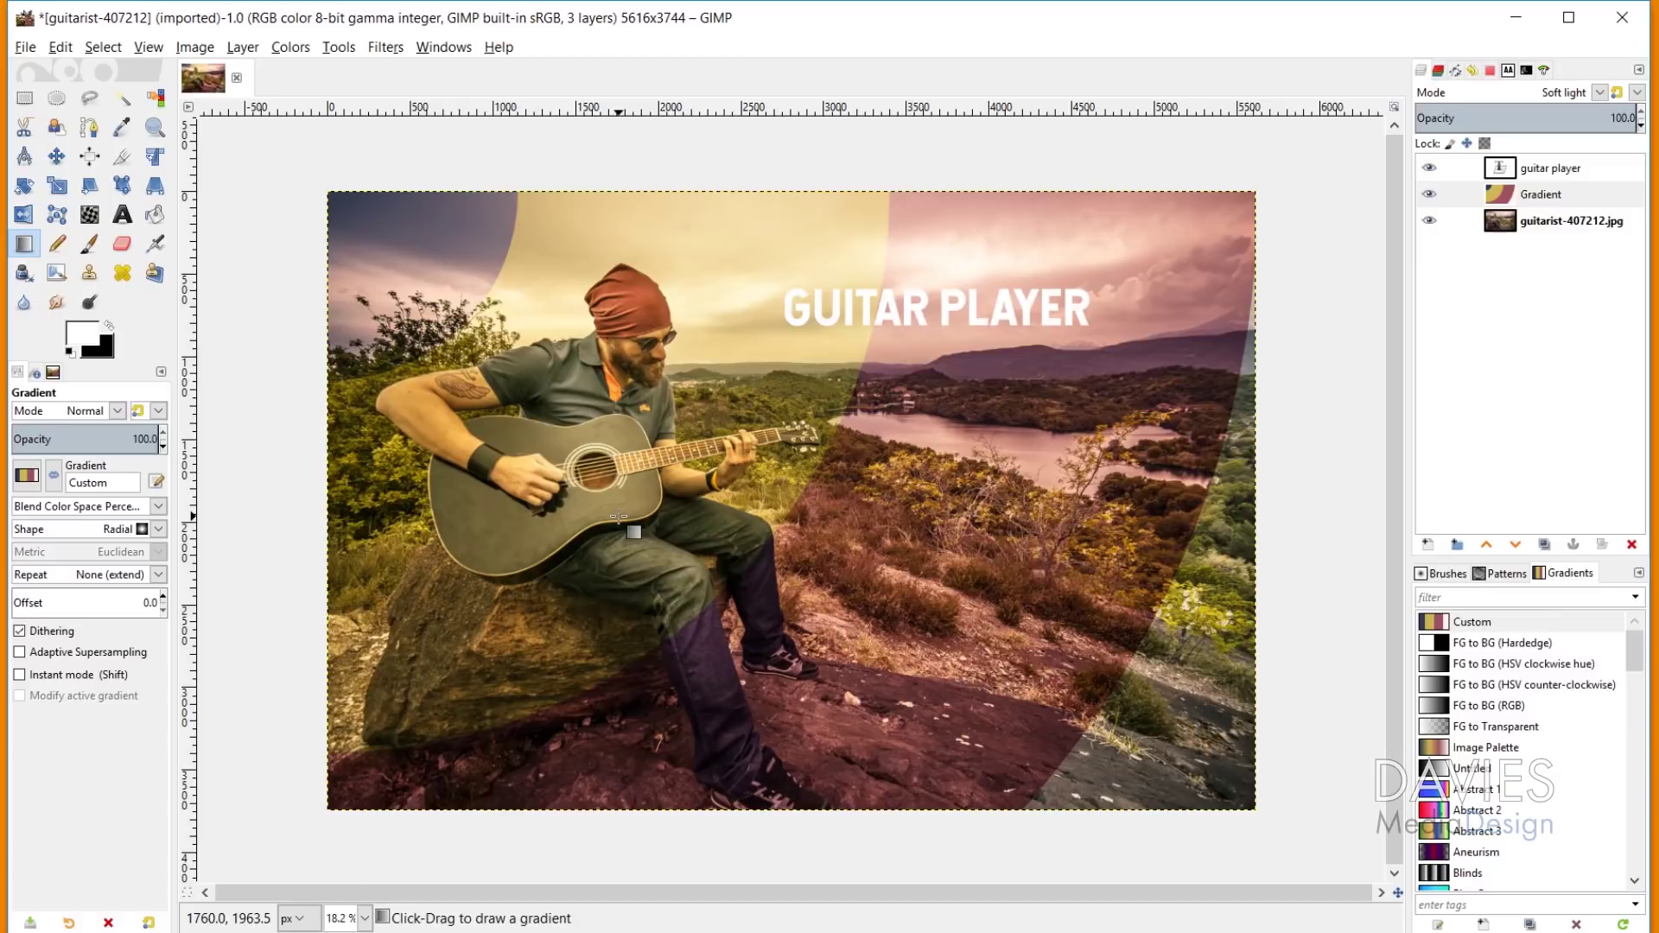
click(1471, 93)
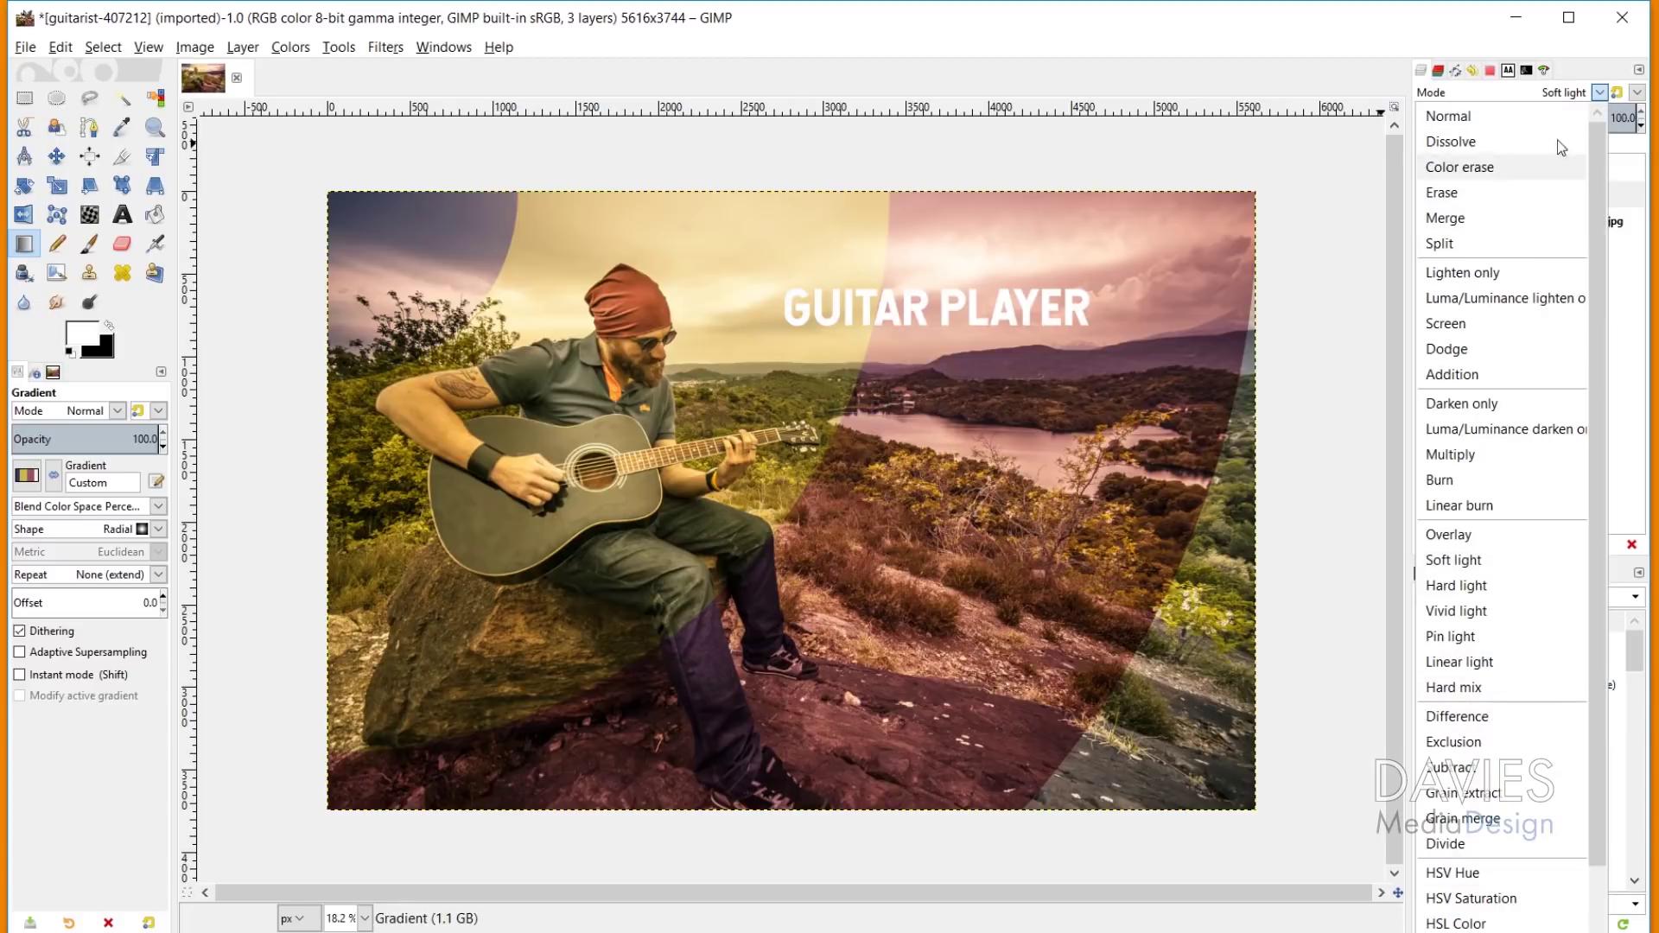
click(1595, 97)
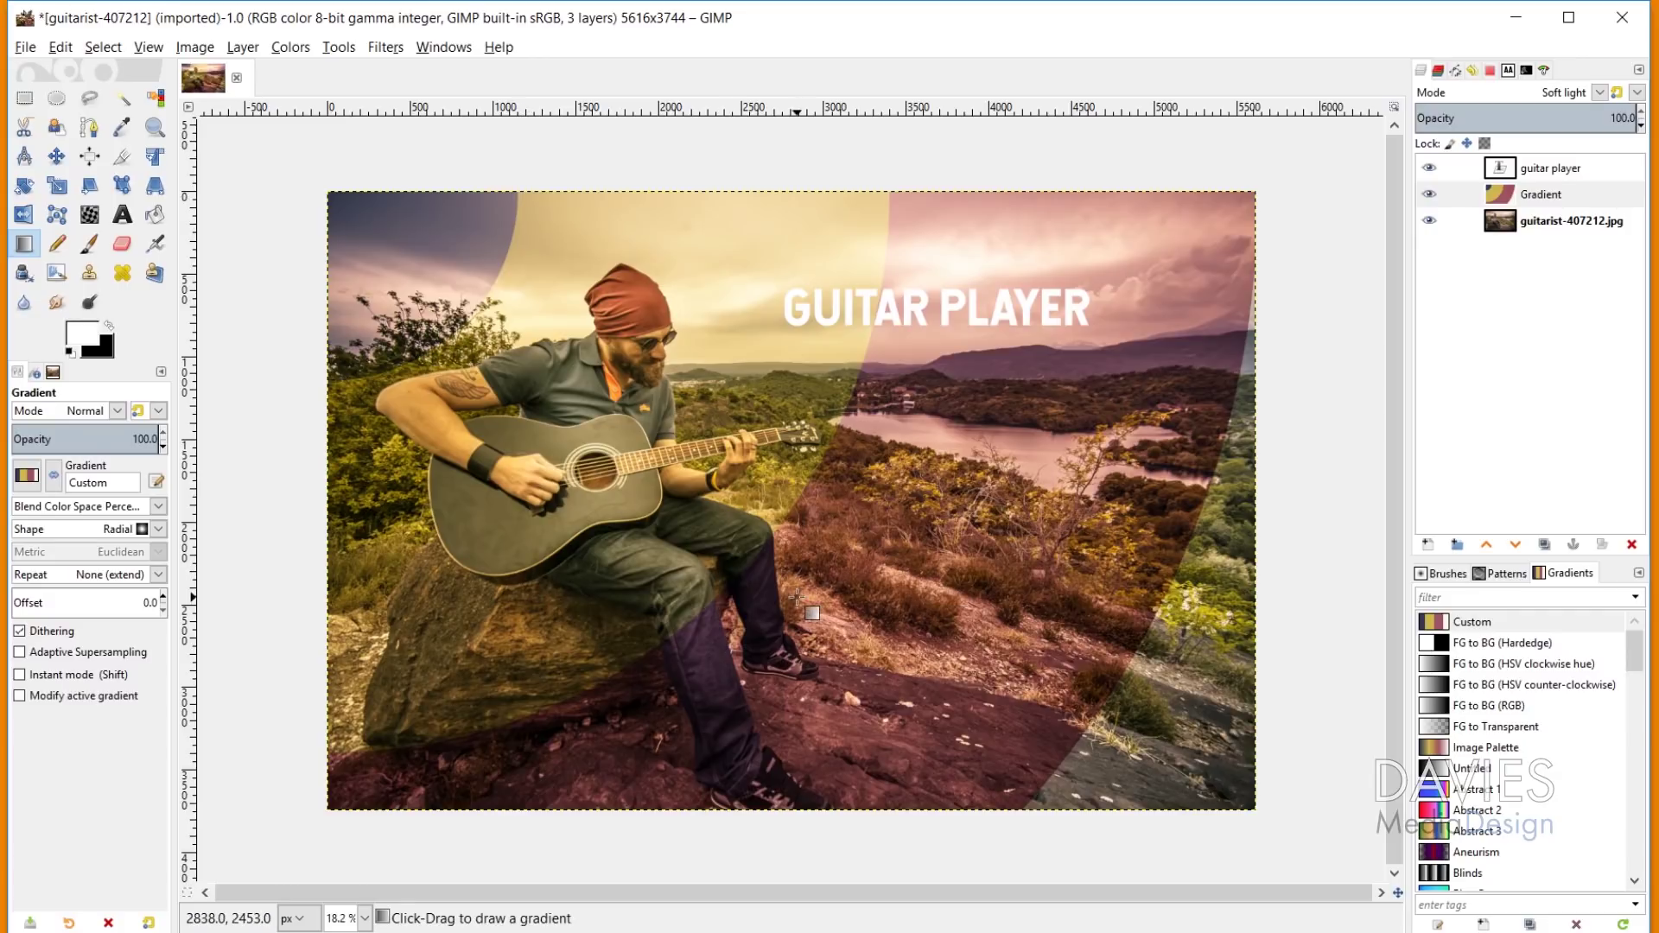
click(1459, 222)
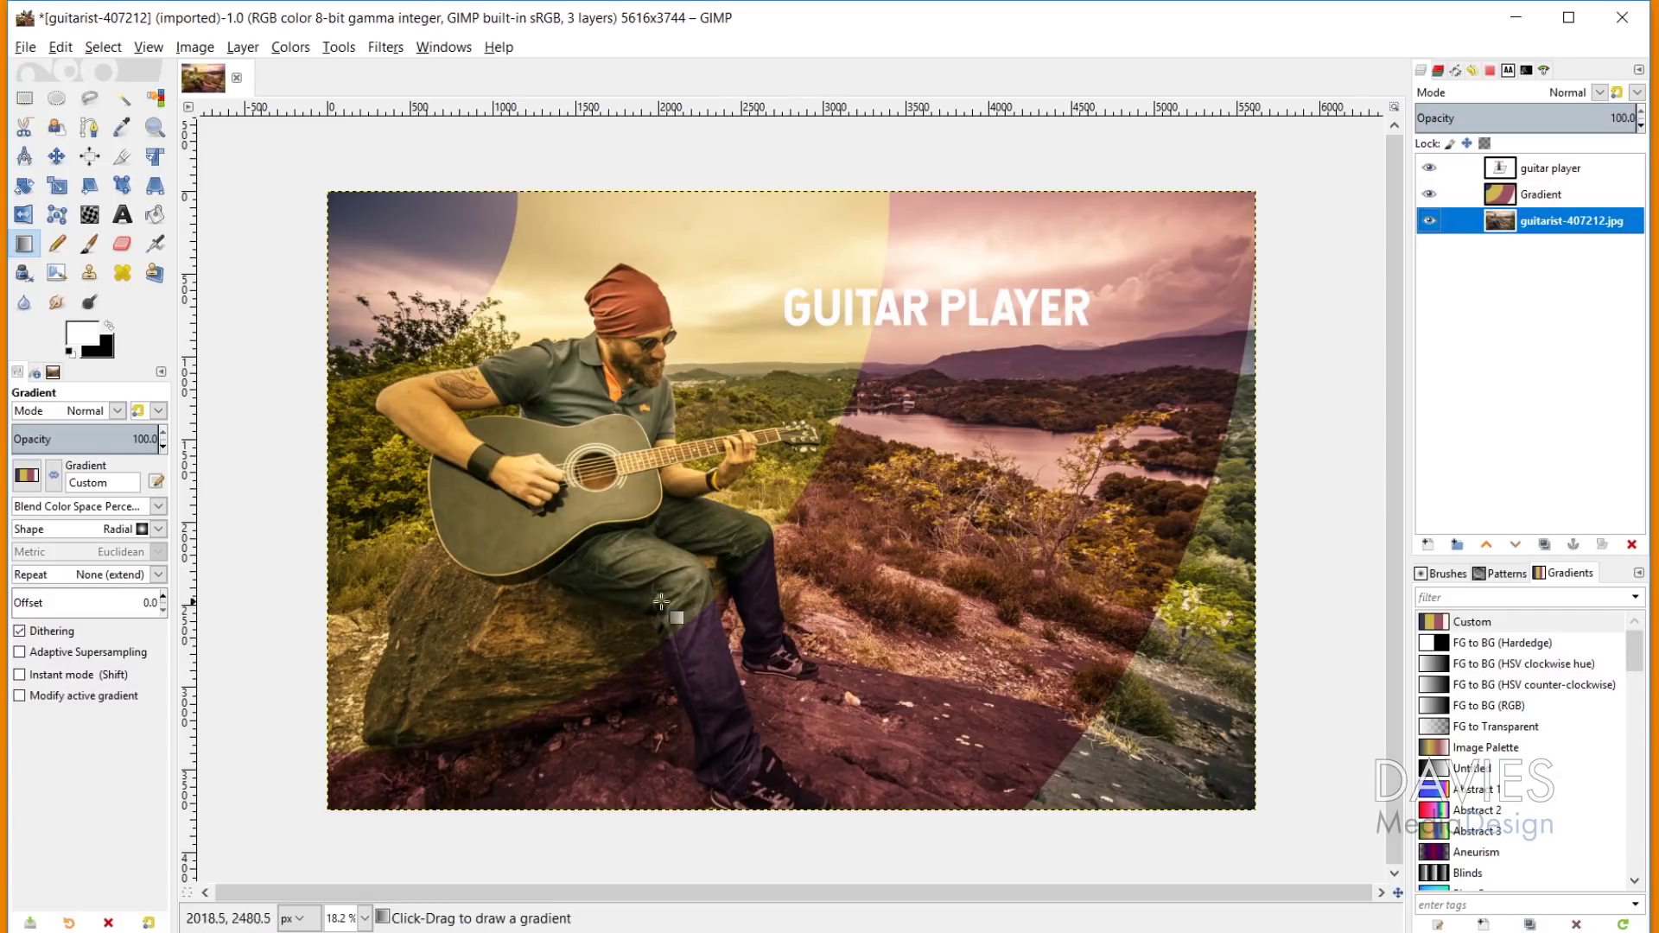
- Scale the guitarist photo layer down to 3105 × 2070, undoing and redoing the first attempt
click(57, 185)
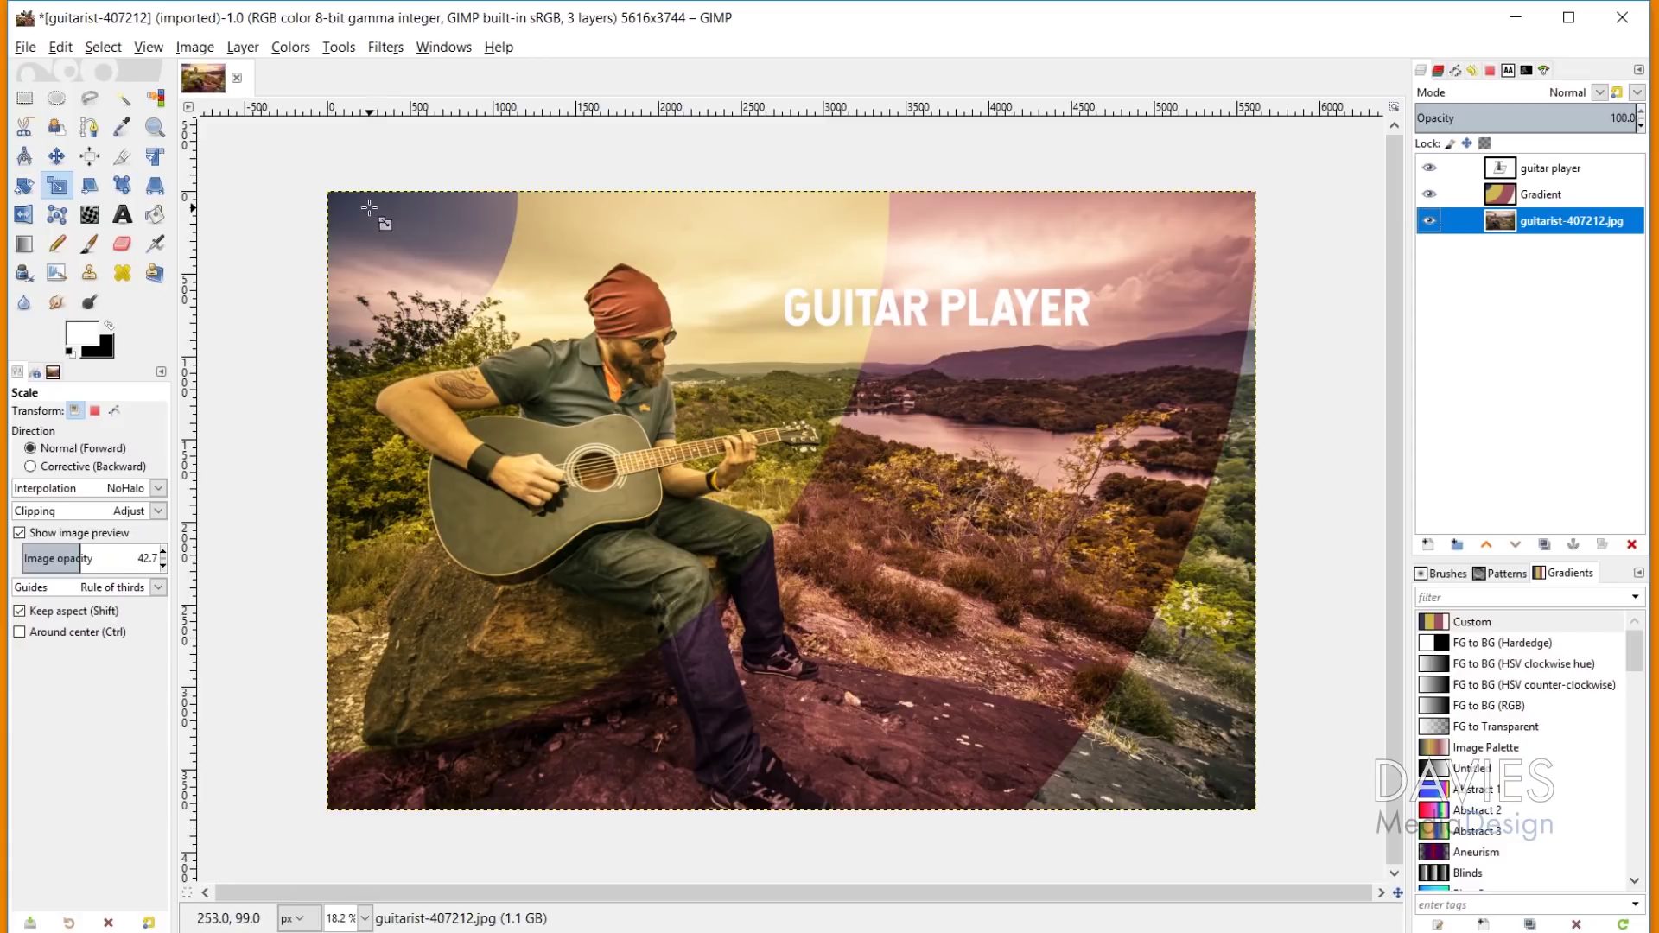
drag(534, 294, 707, 435)
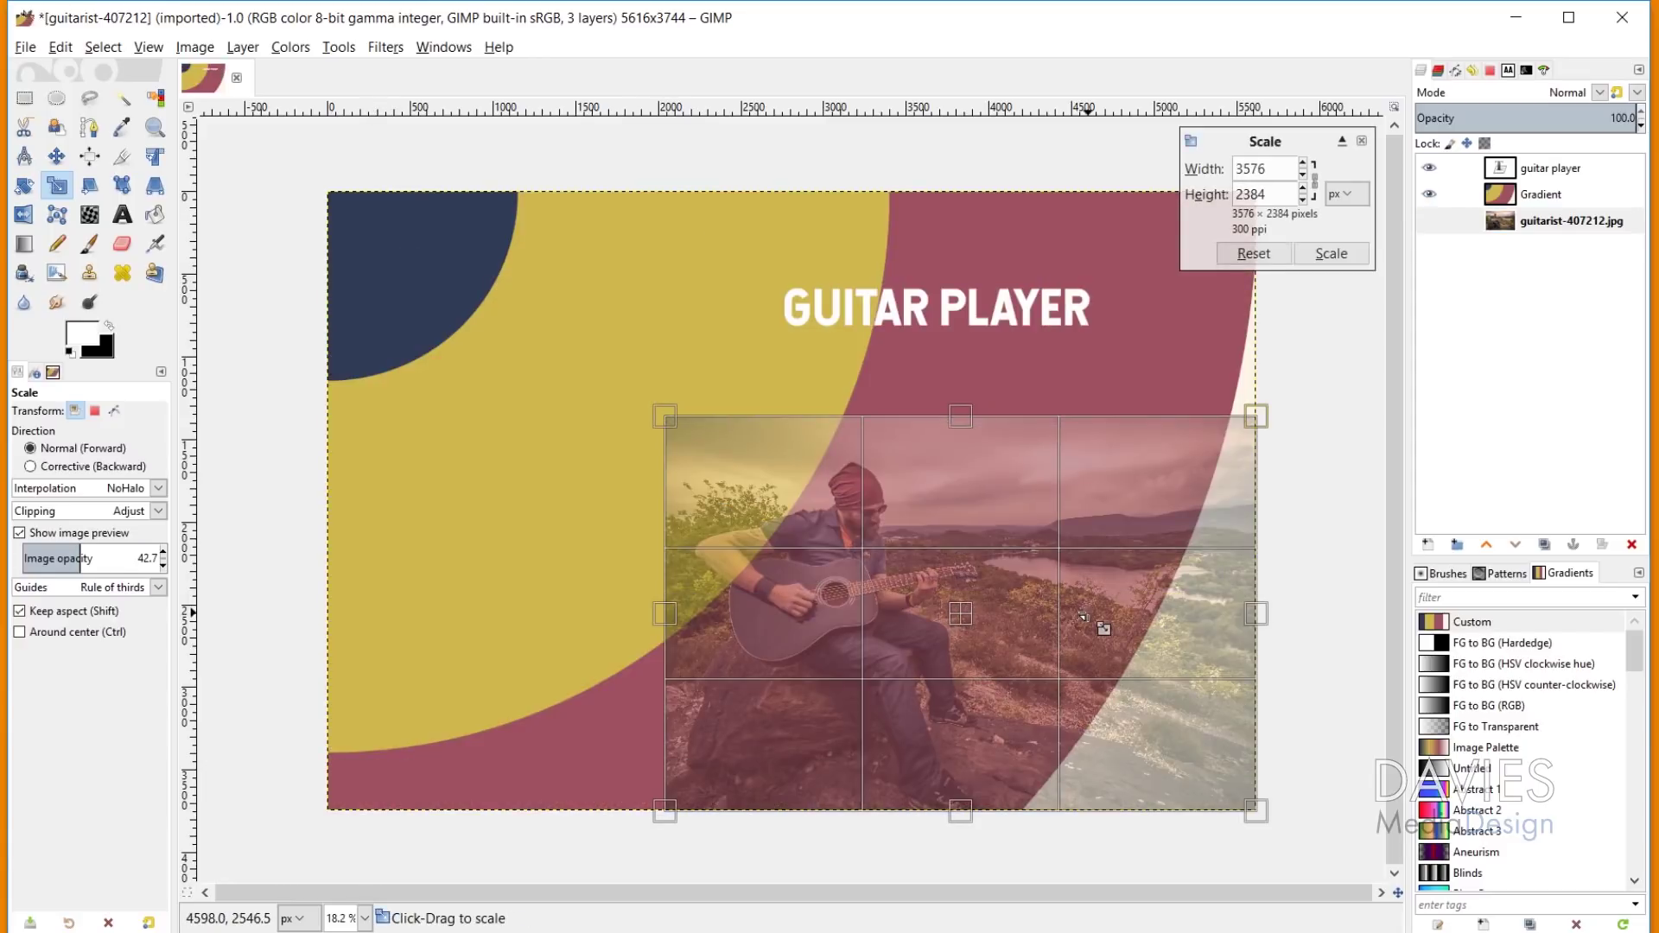
key(Return)
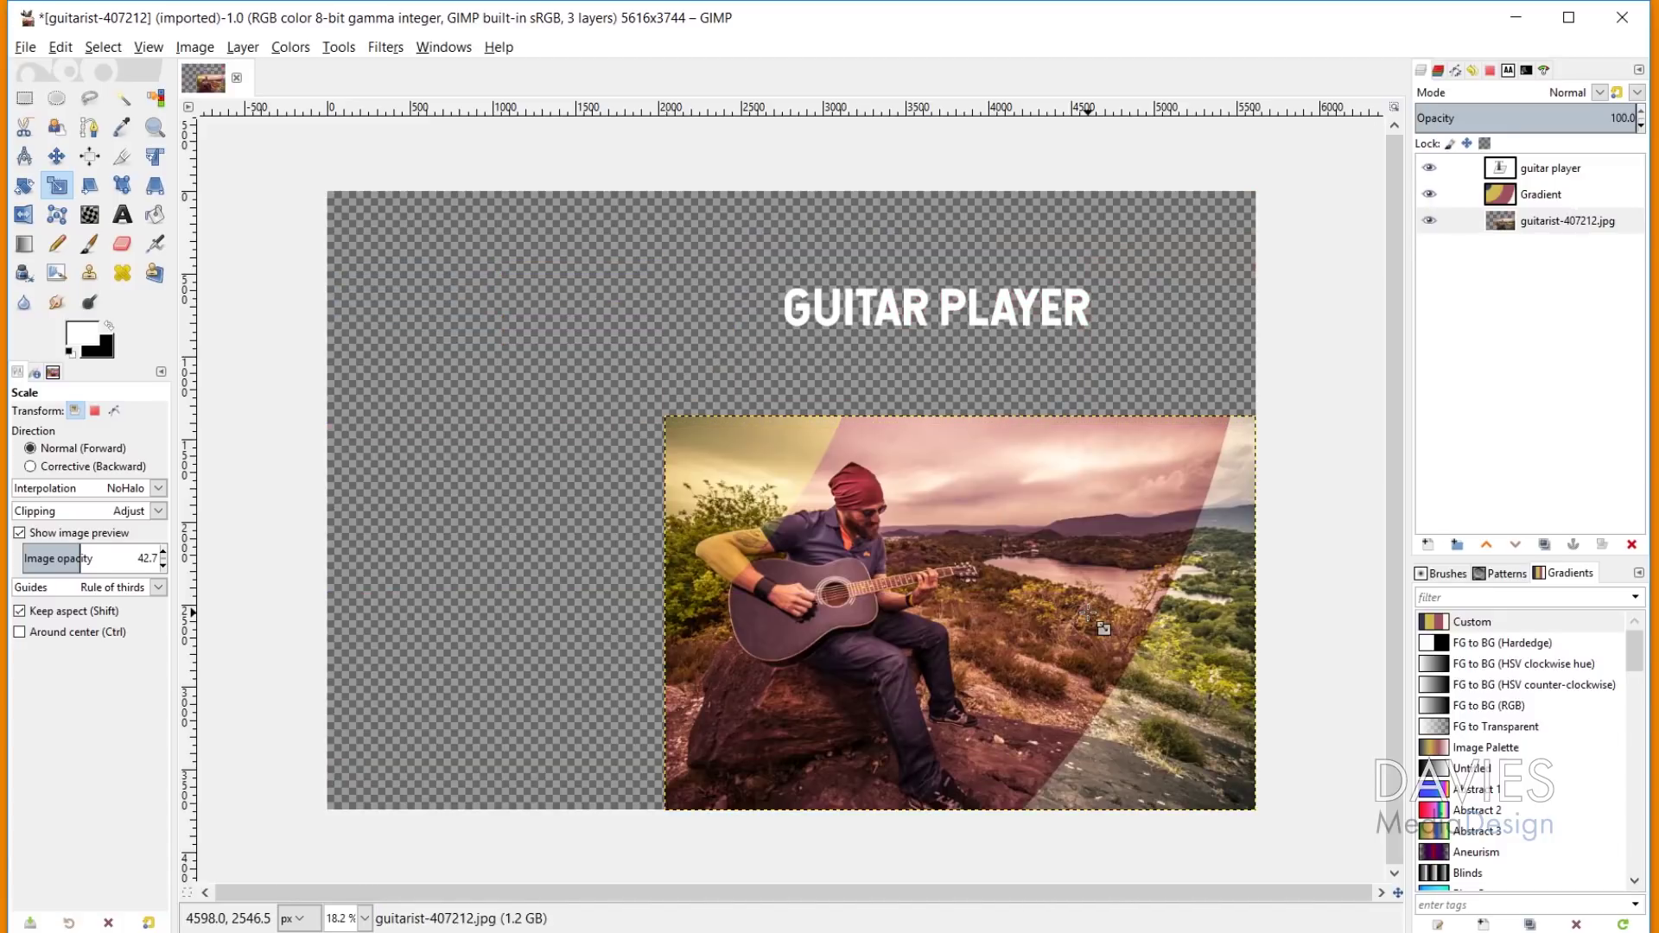
key(ctrl+z)
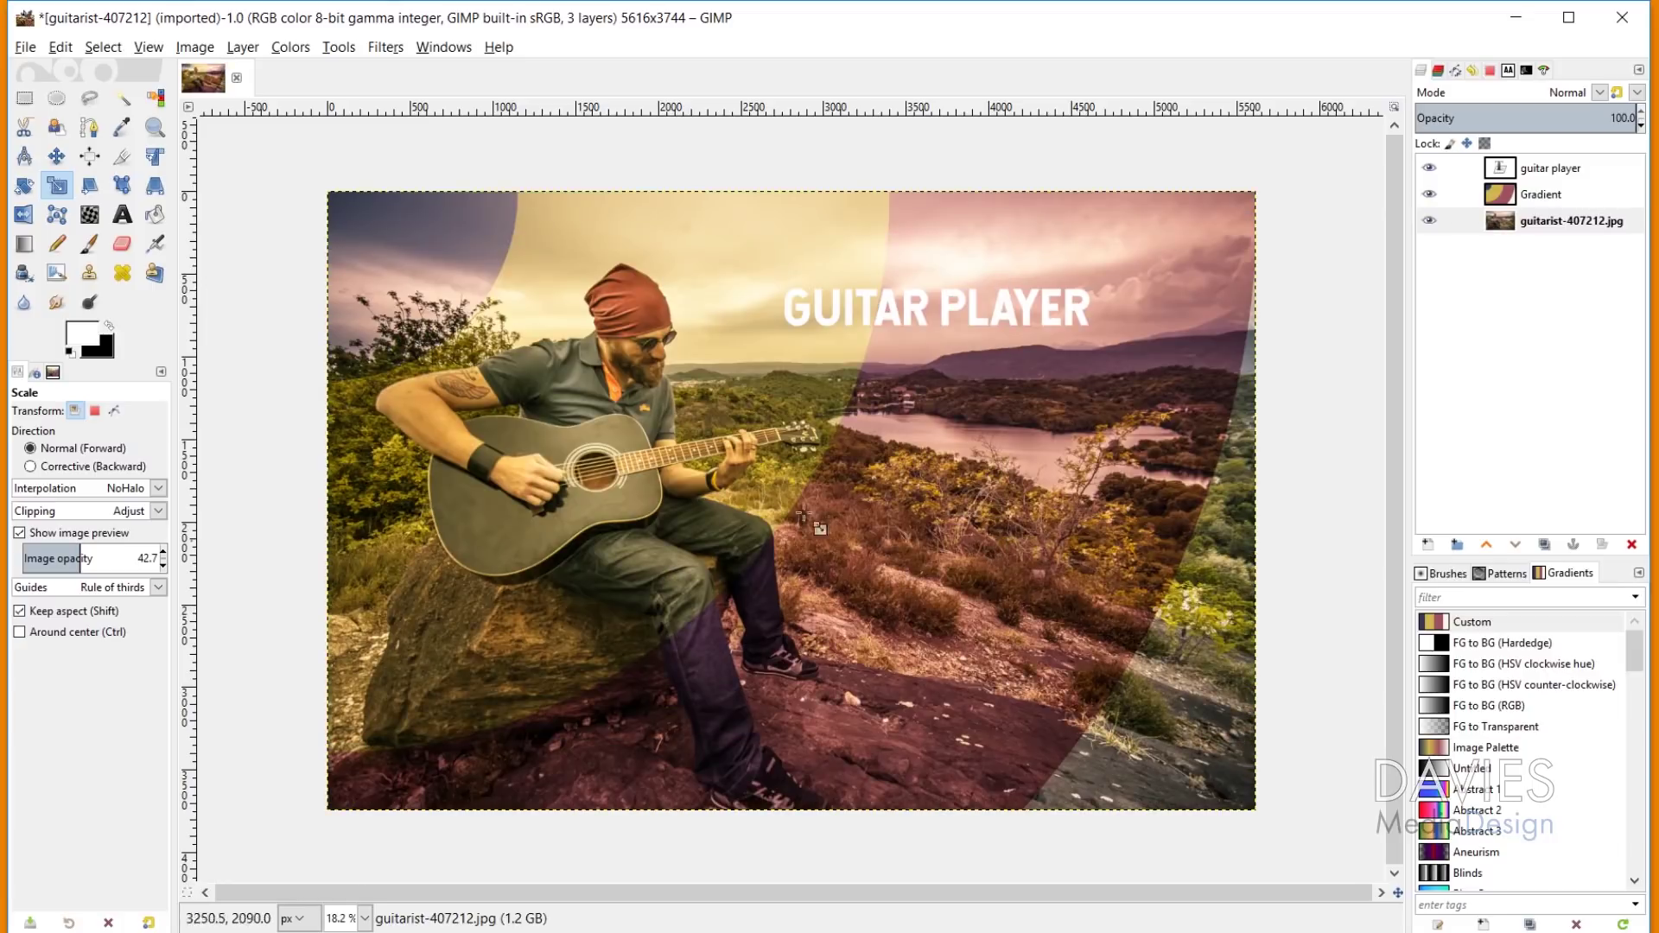
drag(400, 241, 622, 570)
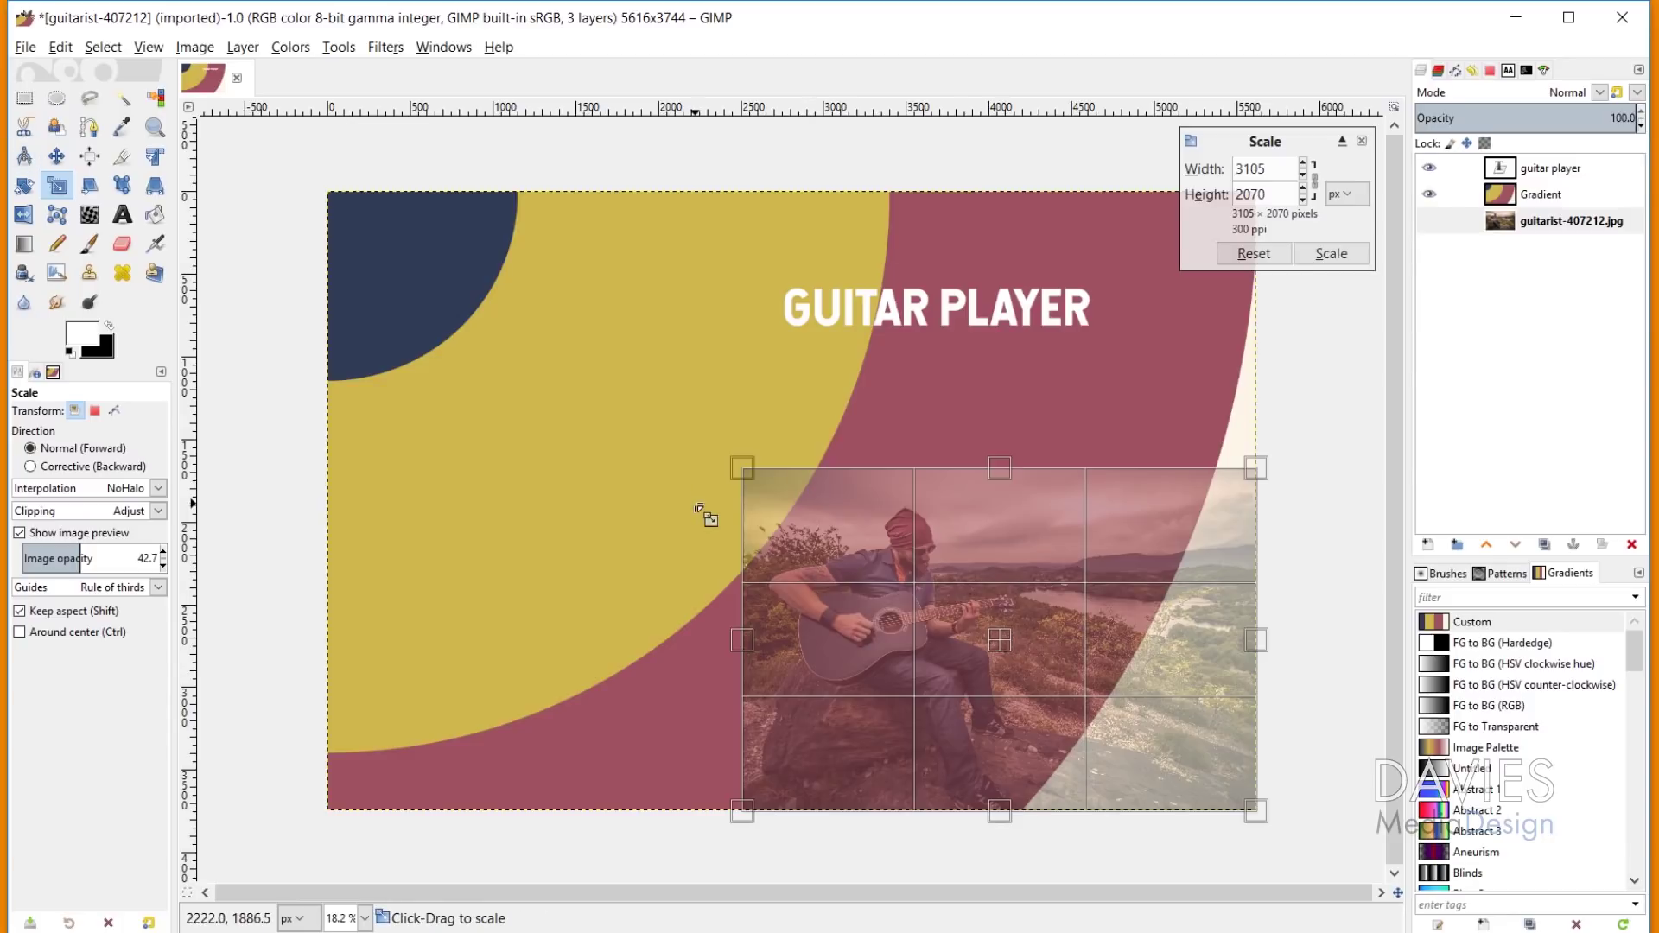
click(25, 48)
- Save as guitar composition.xcf in DATA (D:) > Photos > GIMP Photos, then undo the scaling
click(92, 235)
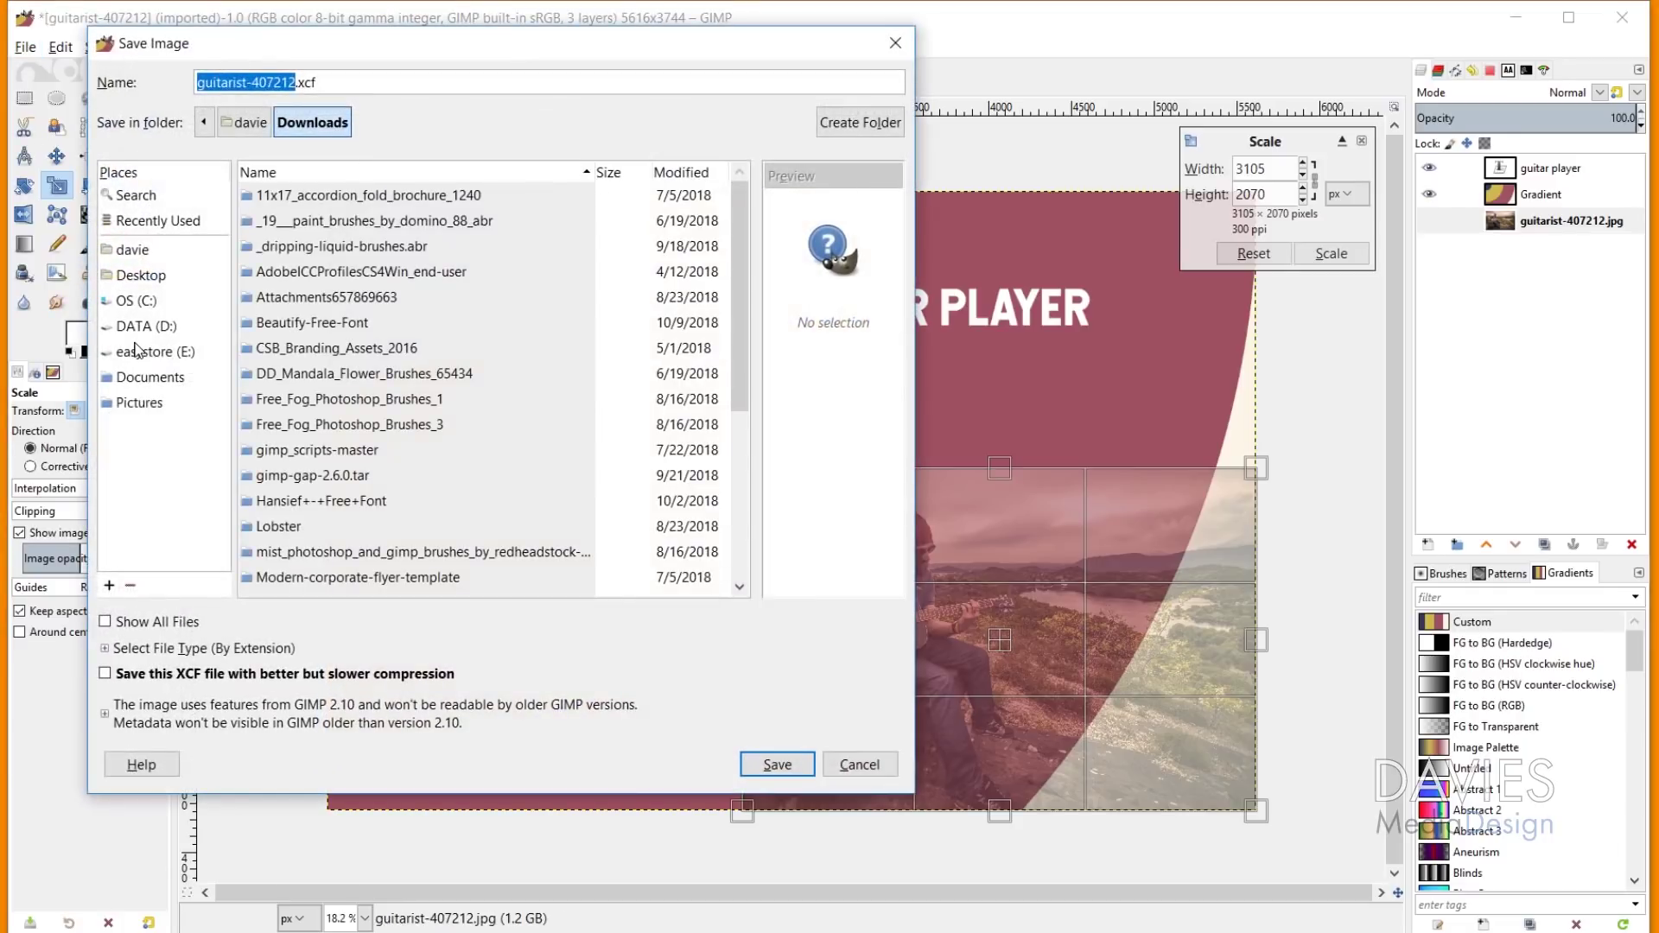
text(guitar compo)
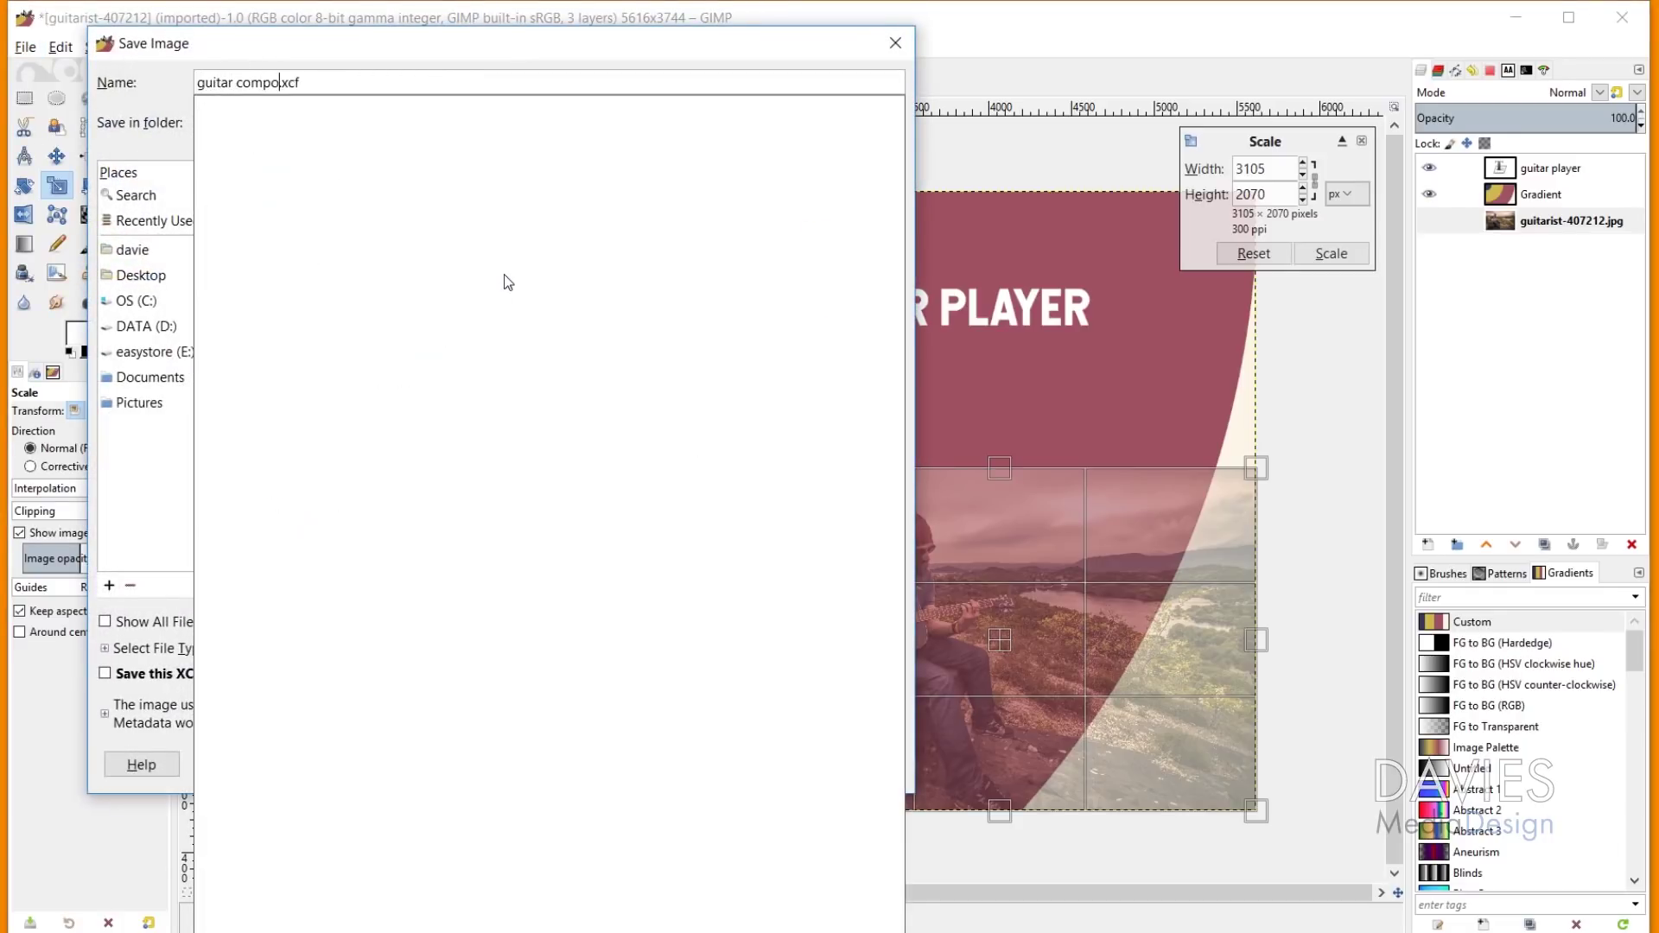
text(sition)
click(146, 326)
click(285, 332)
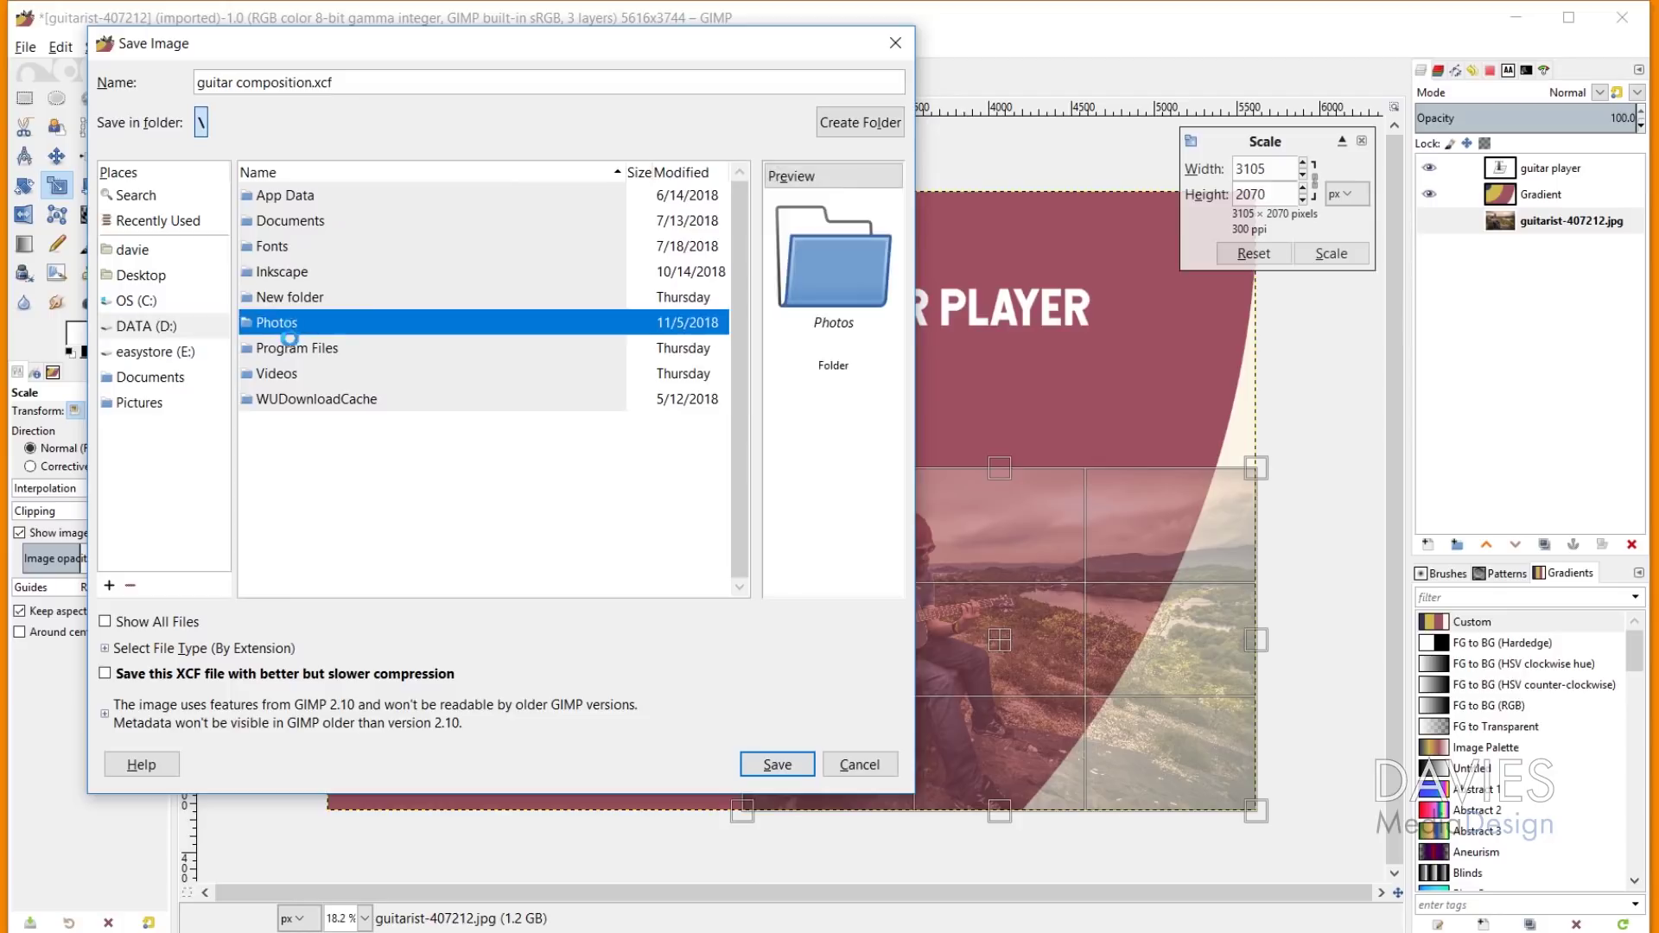
double_click(285, 327)
double_click(285, 221)
click(777, 764)
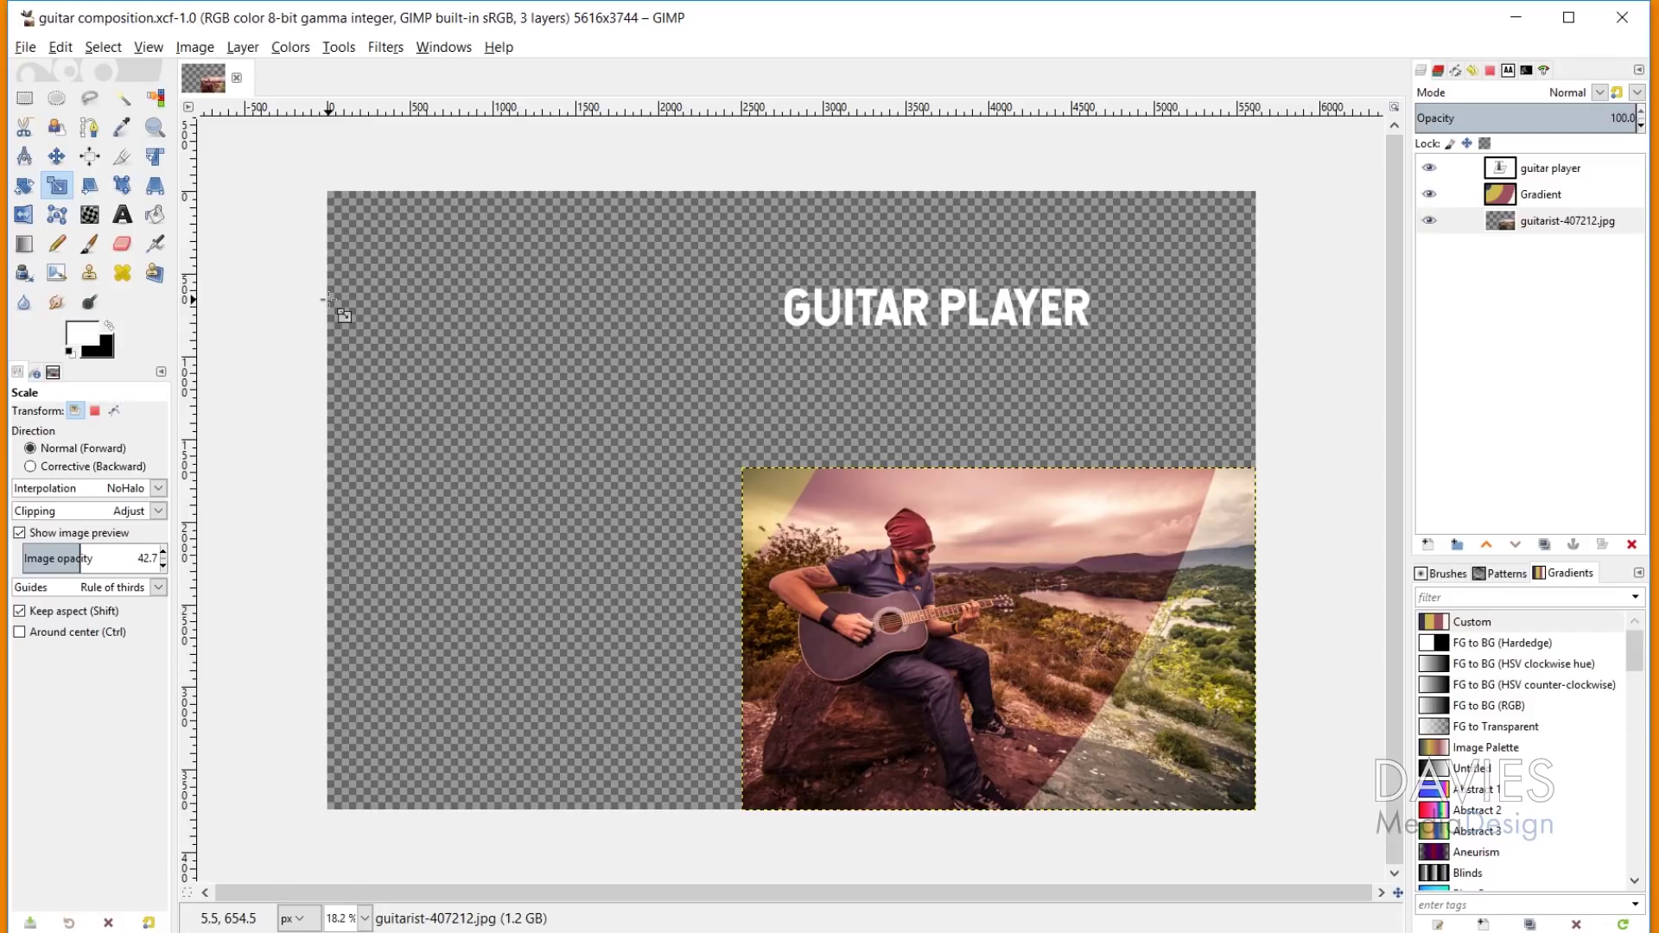
key(ctrl+z)
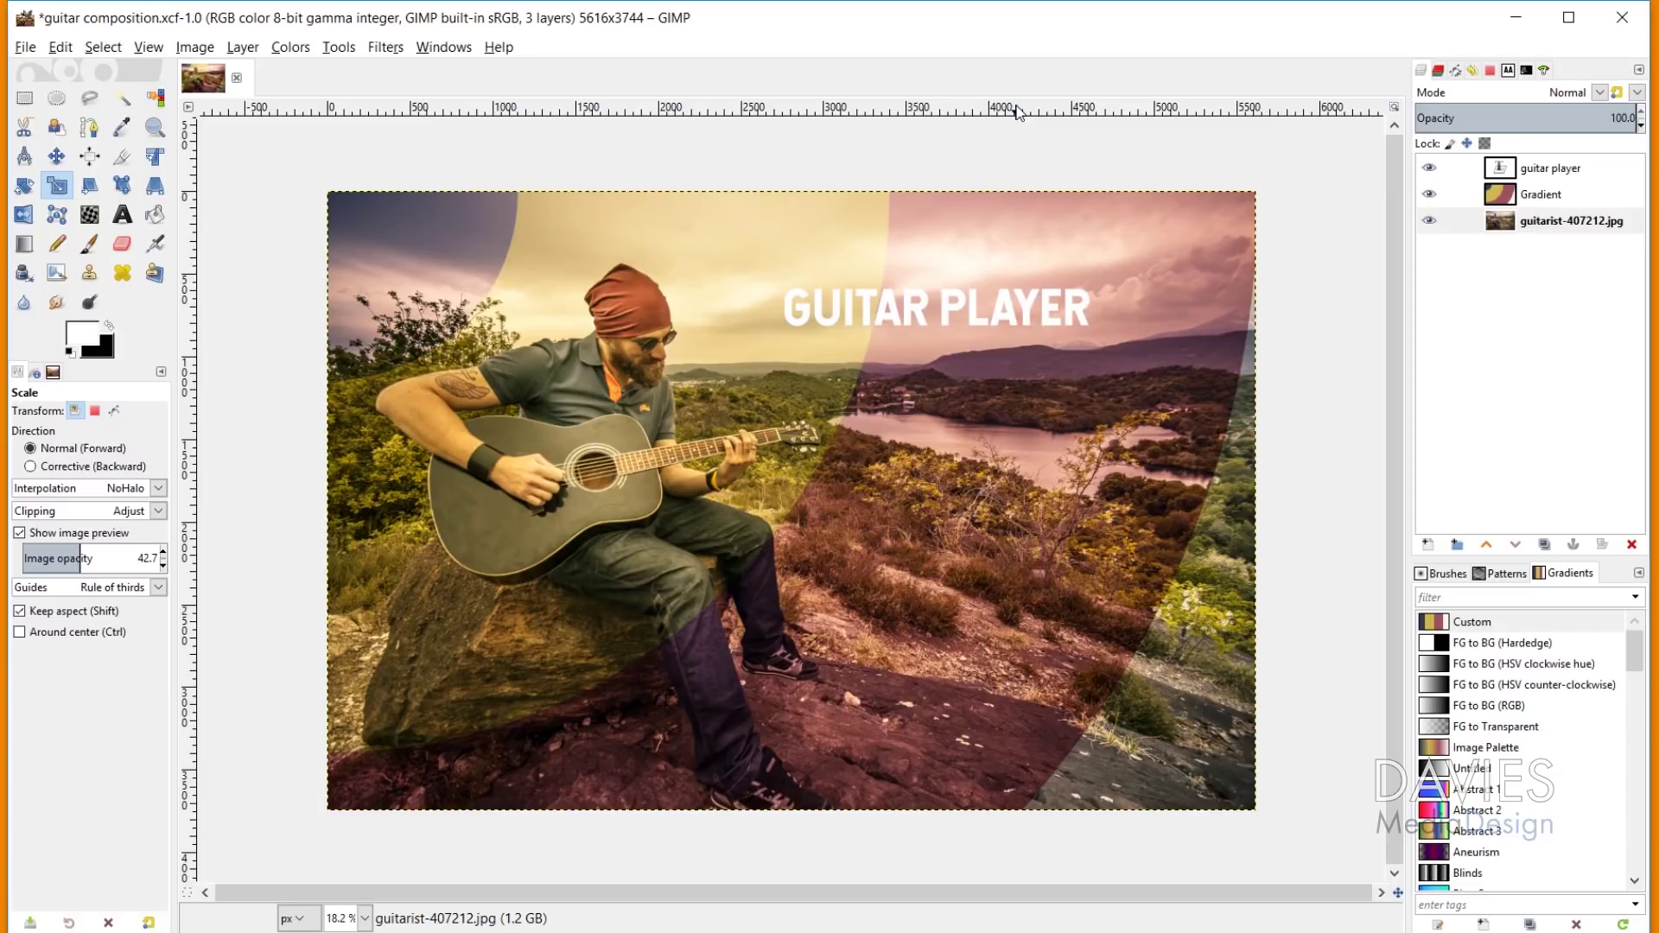
- Switch to the Move tool with the M shortcut
key(m)
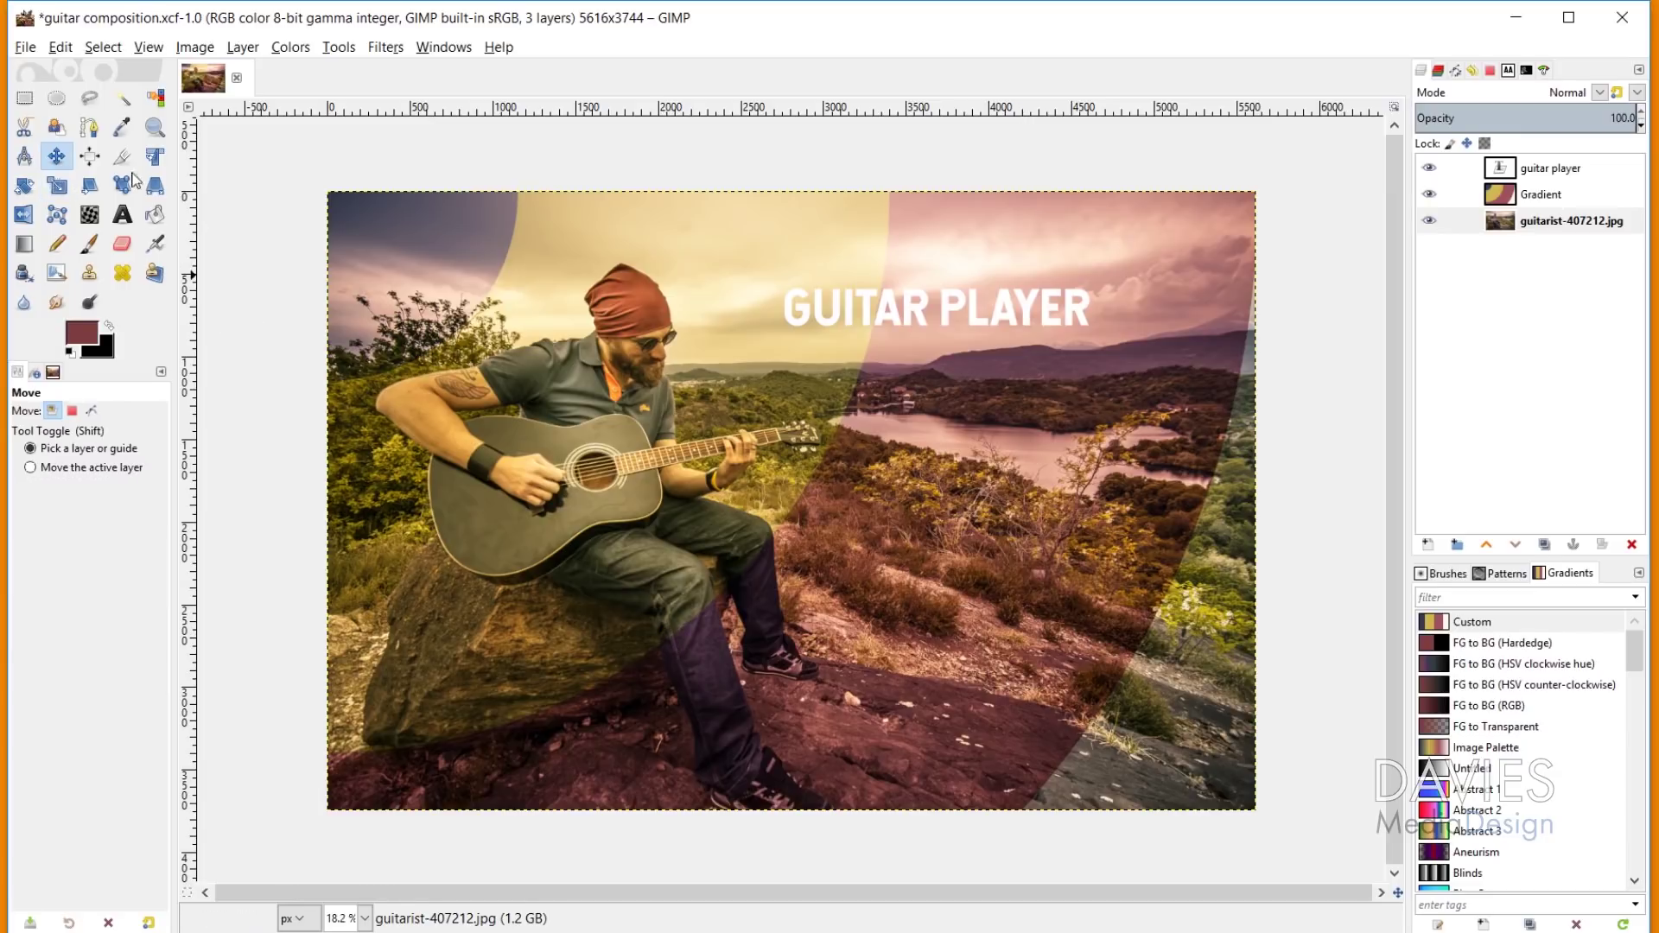
- Sample the hat's red (9a484c) with the Color Picker as foreground, viewing its values in CIE xyY
key(o)
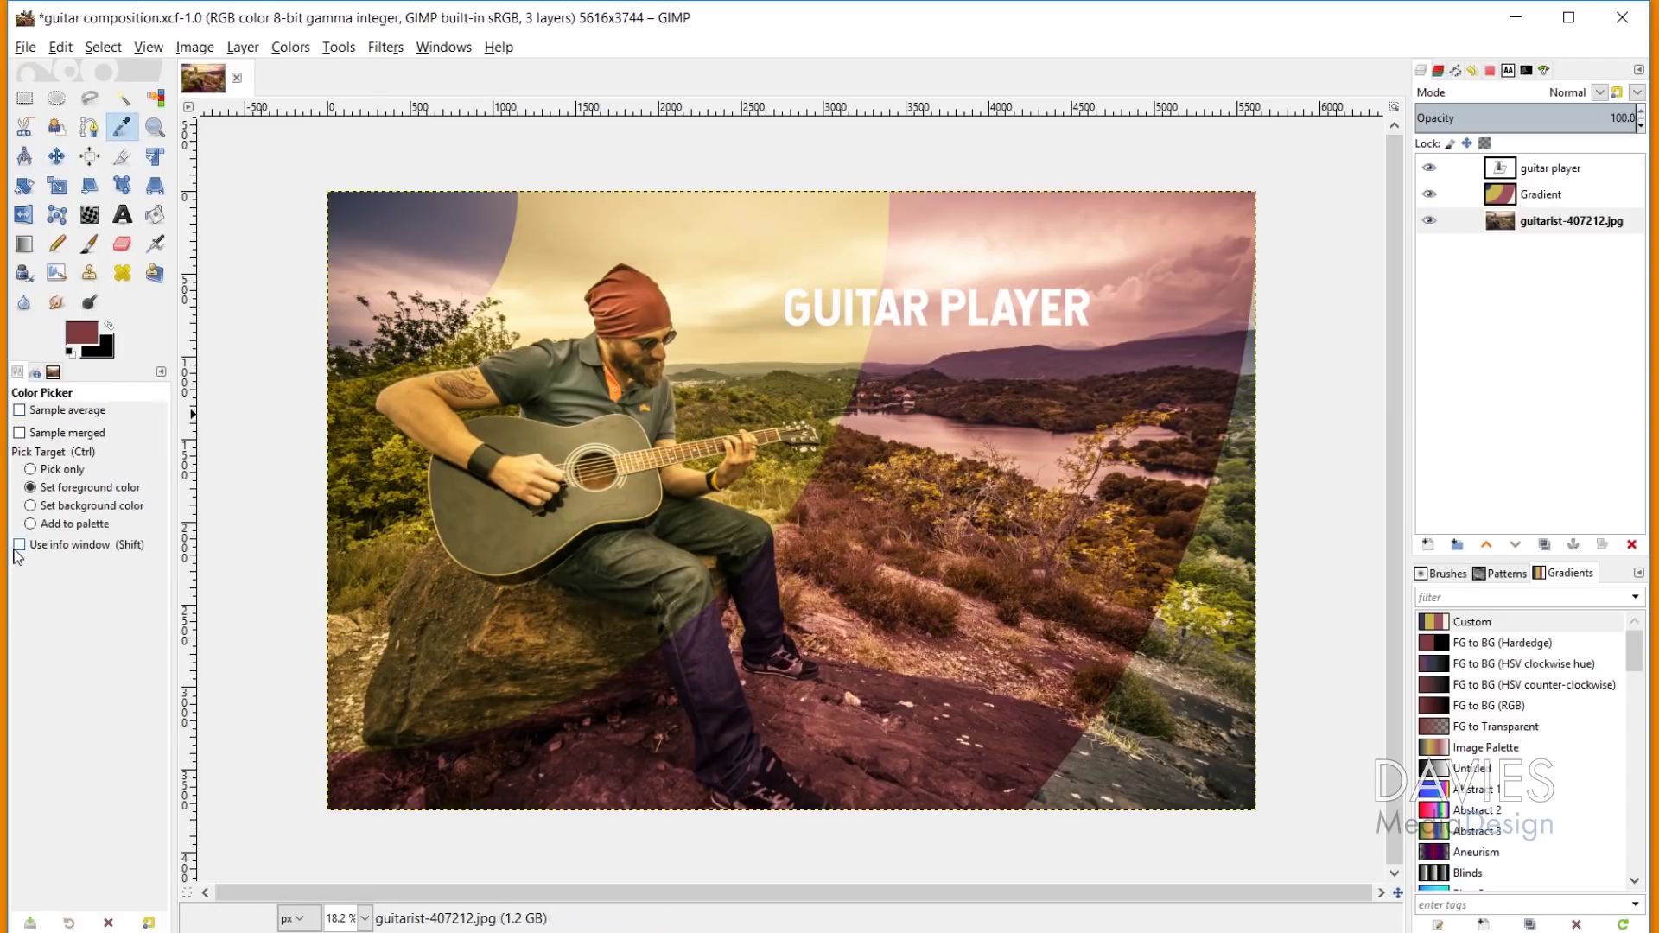
click(22, 548)
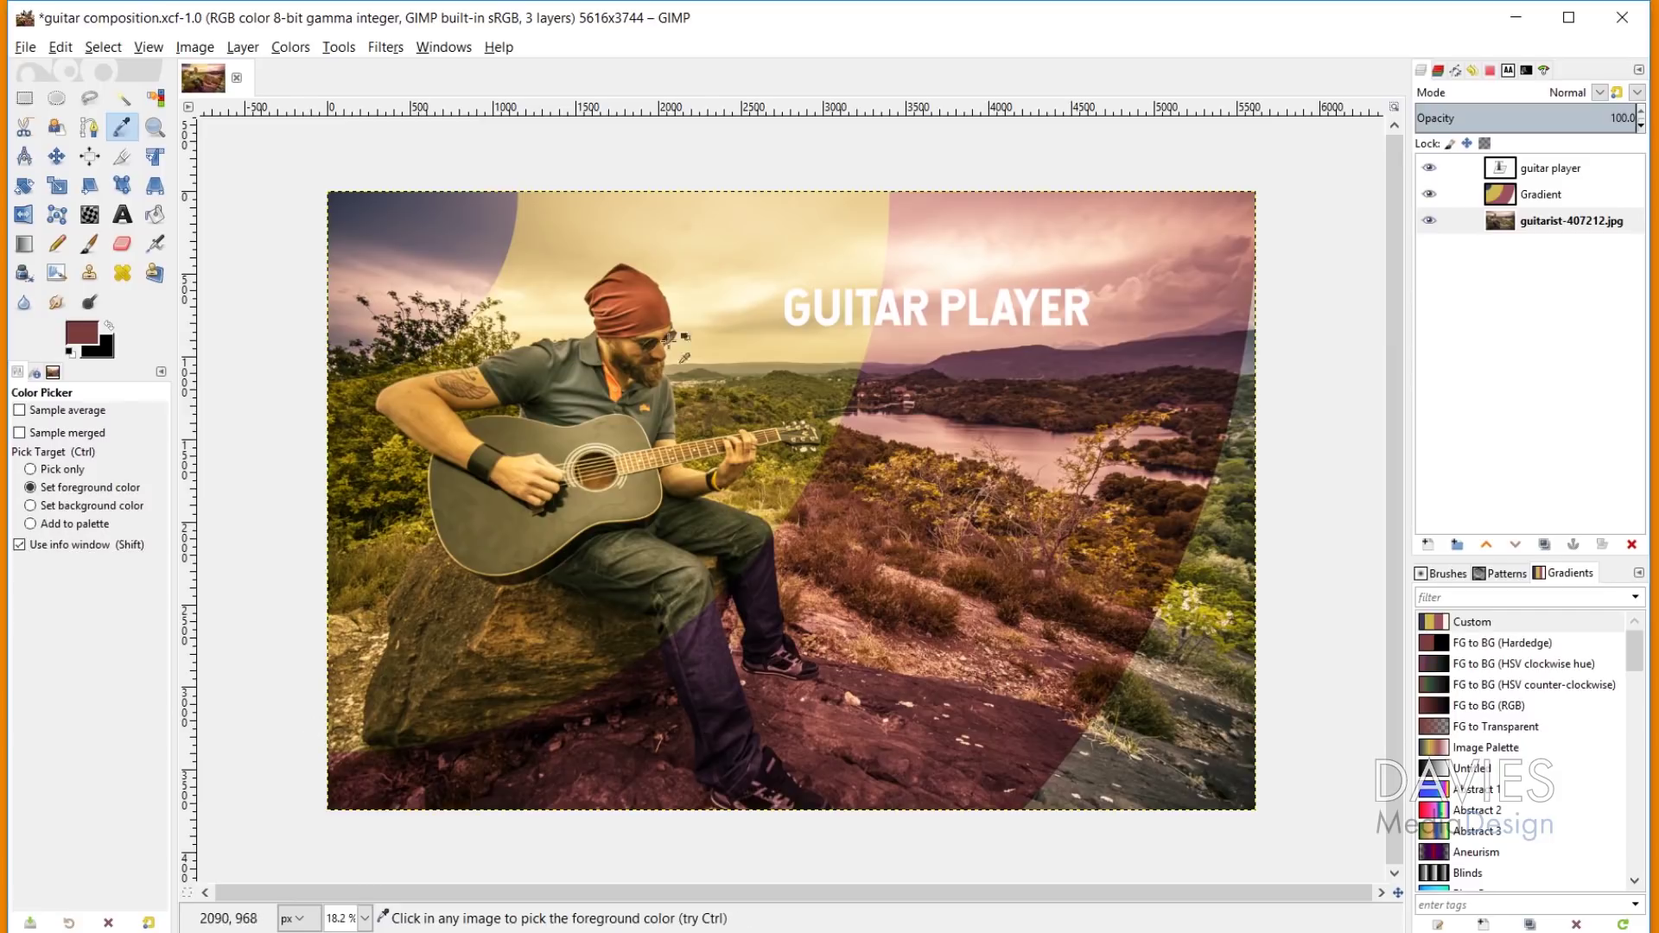
click(646, 300)
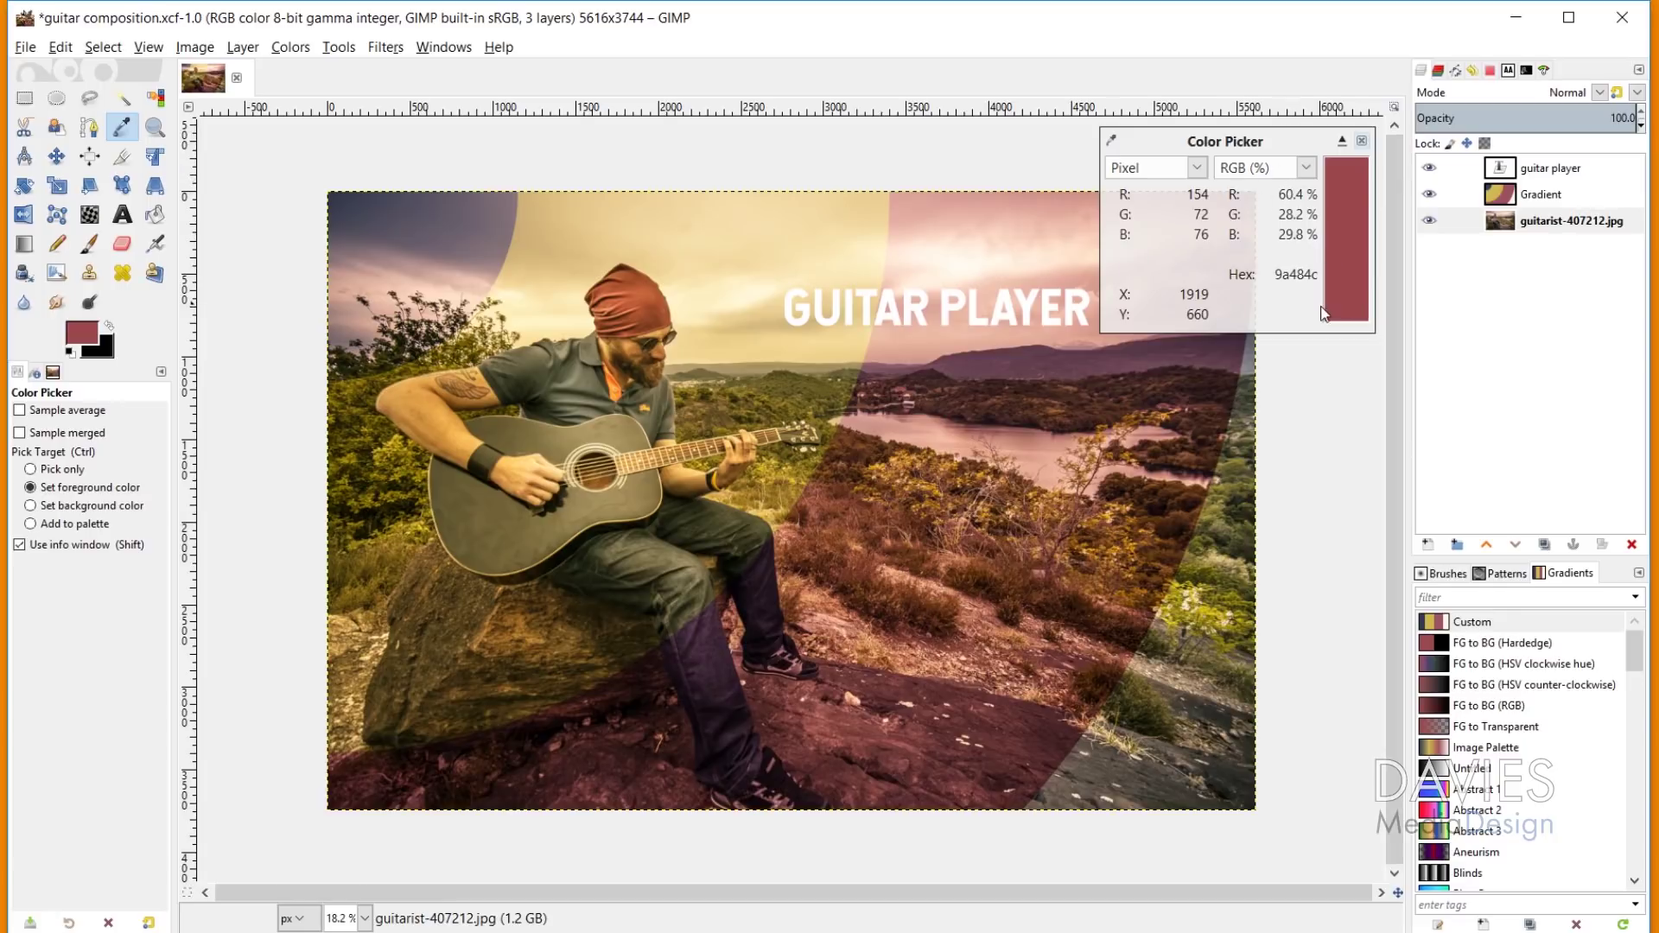
click(1305, 168)
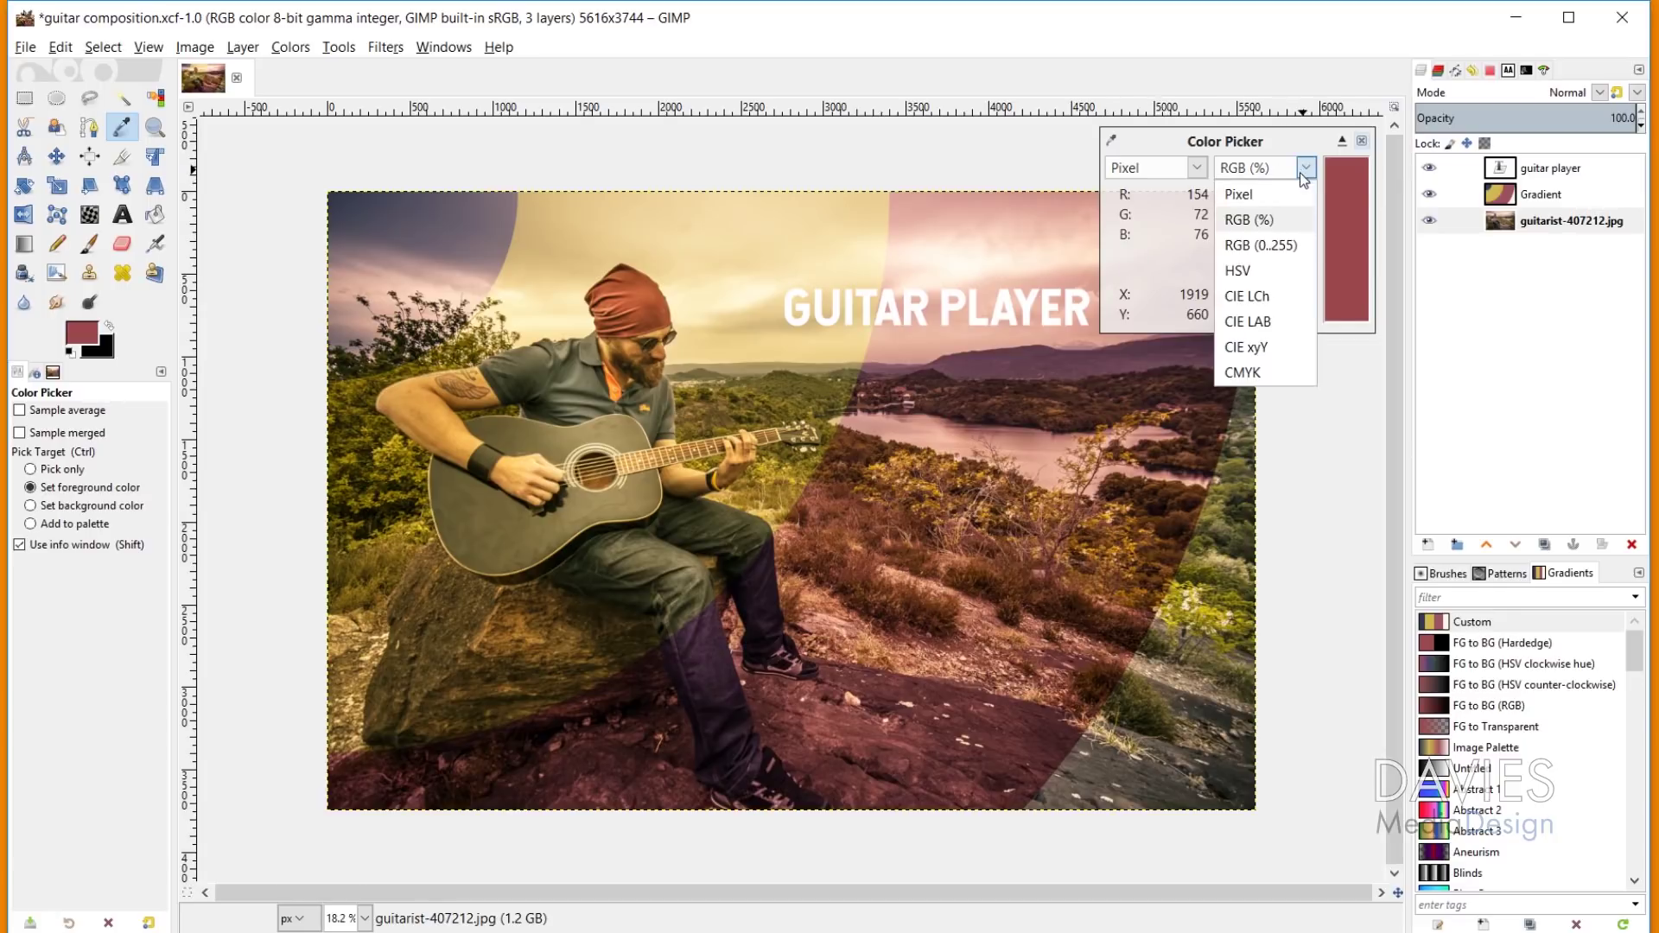
click(1264, 349)
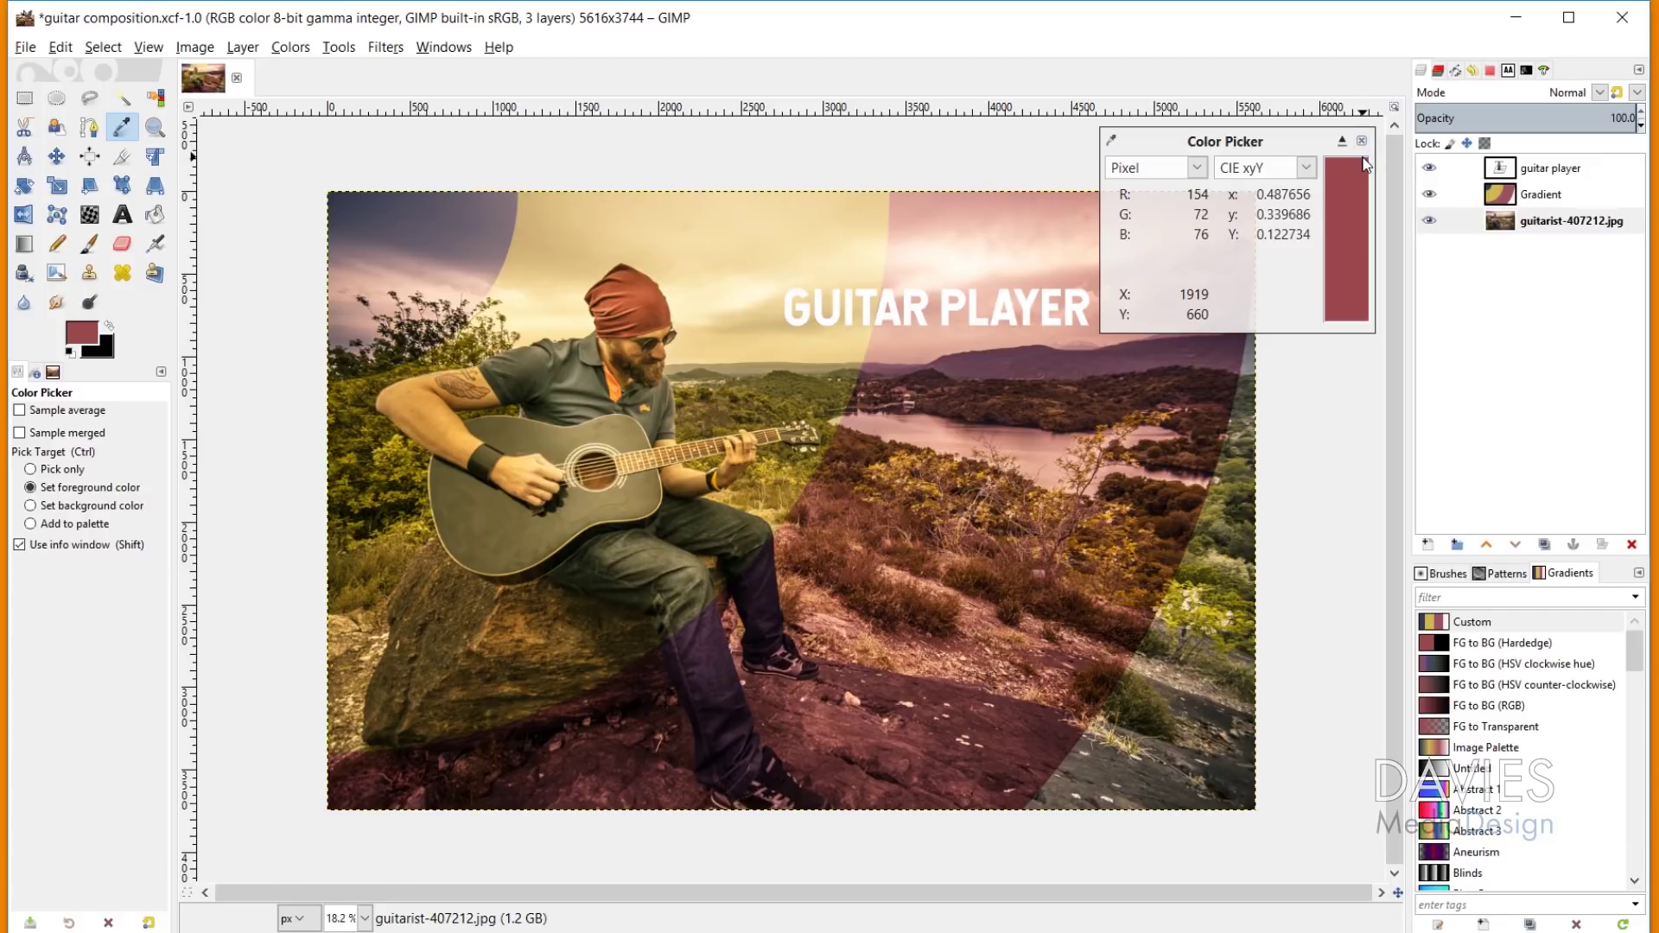
click(1362, 142)
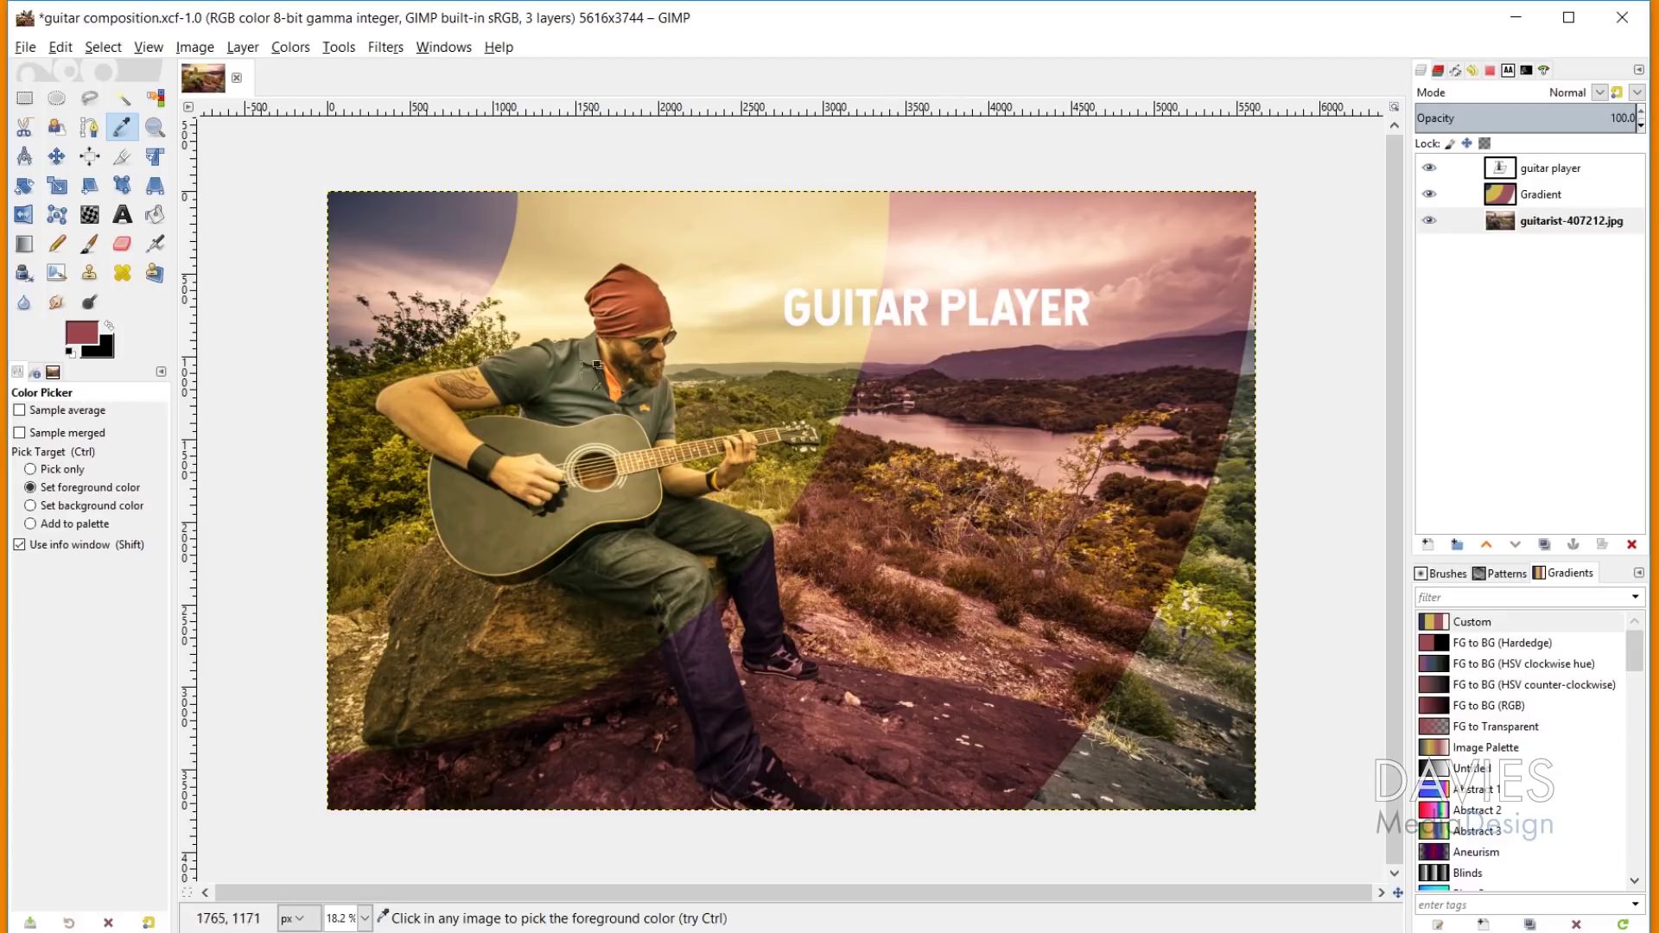
- Save As GIMP XCF image, replacing guitar composition.xcf in the GIMP Photos folder
click(25, 47)
click(74, 234)
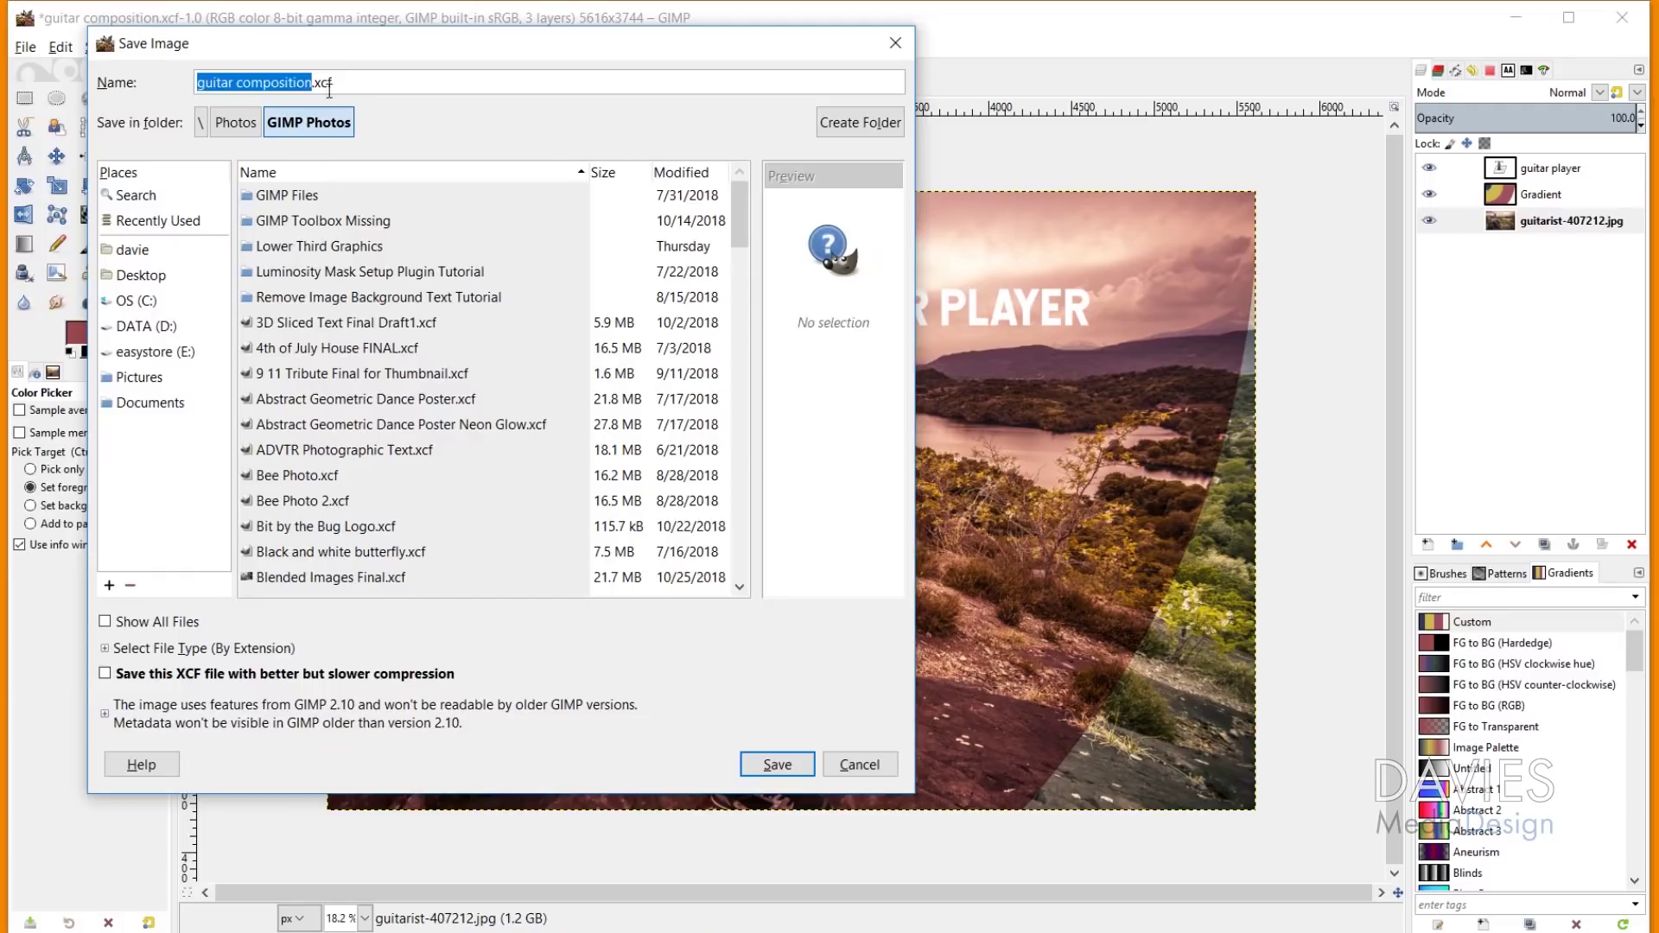
click(232, 657)
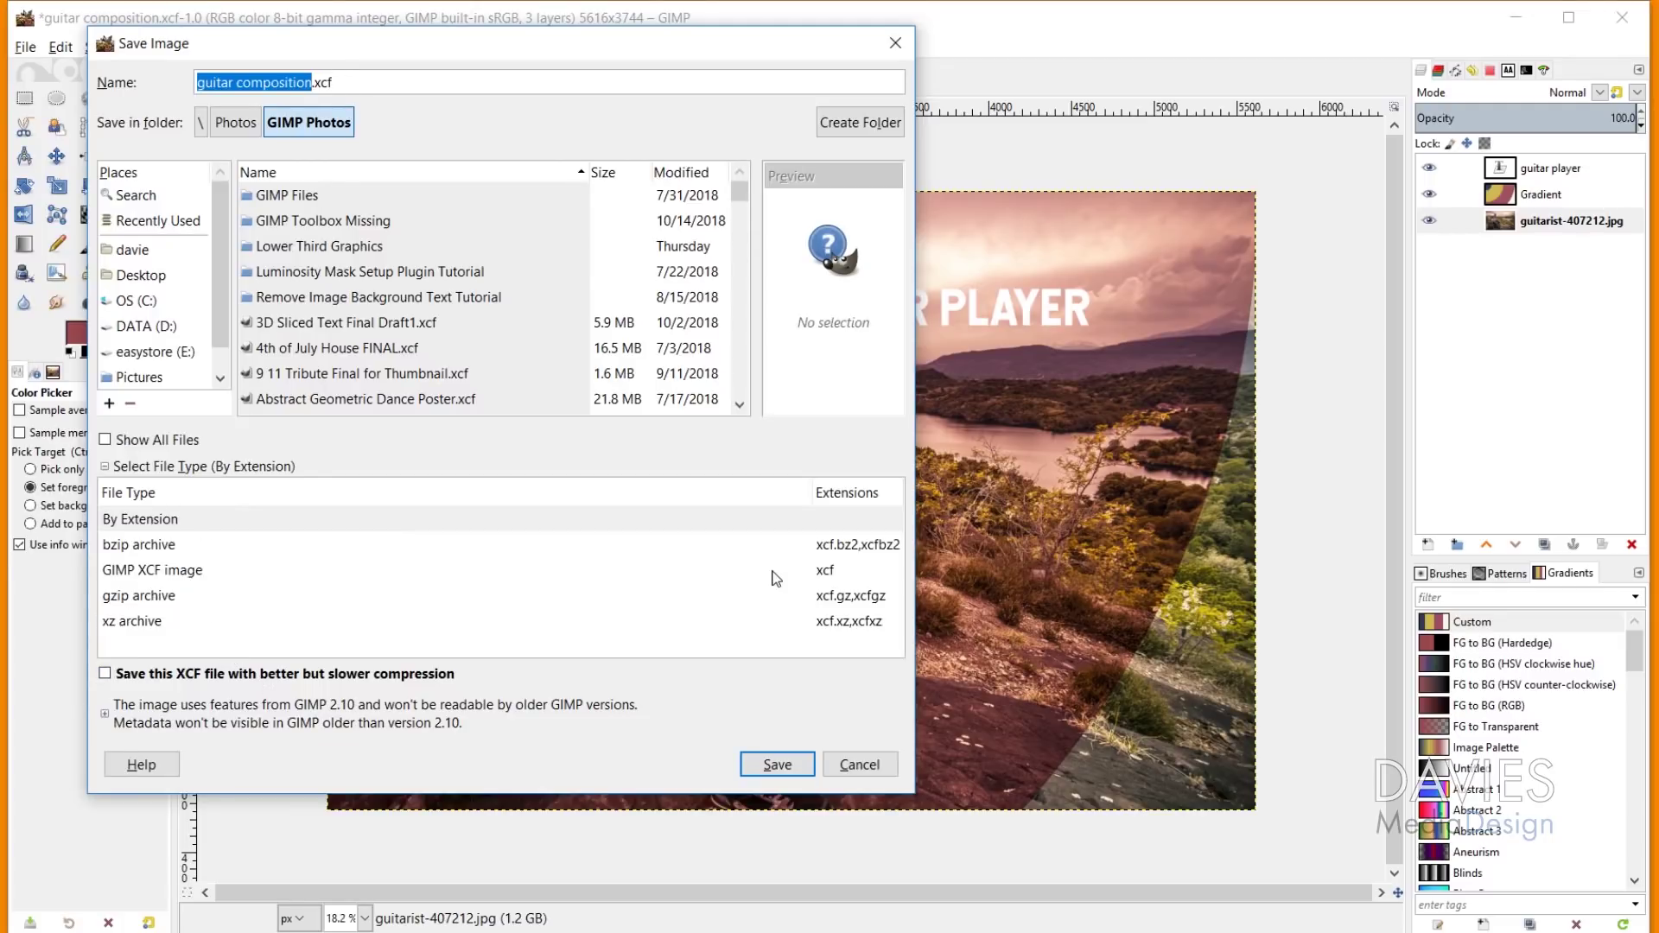
click(818, 571)
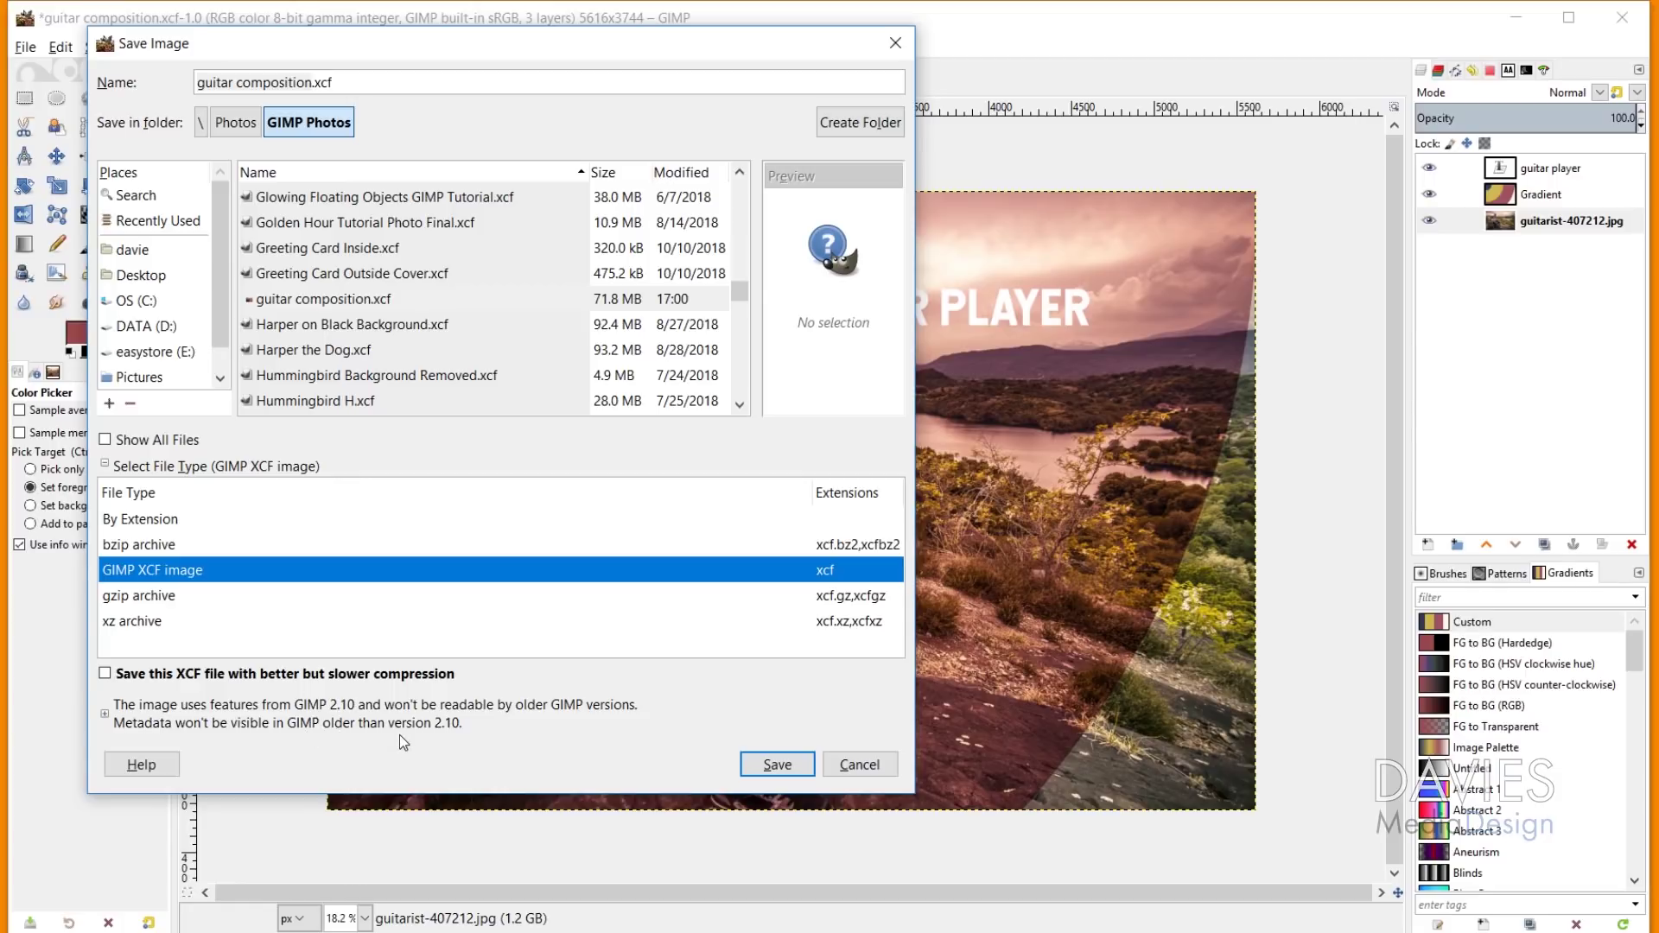
click(216, 730)
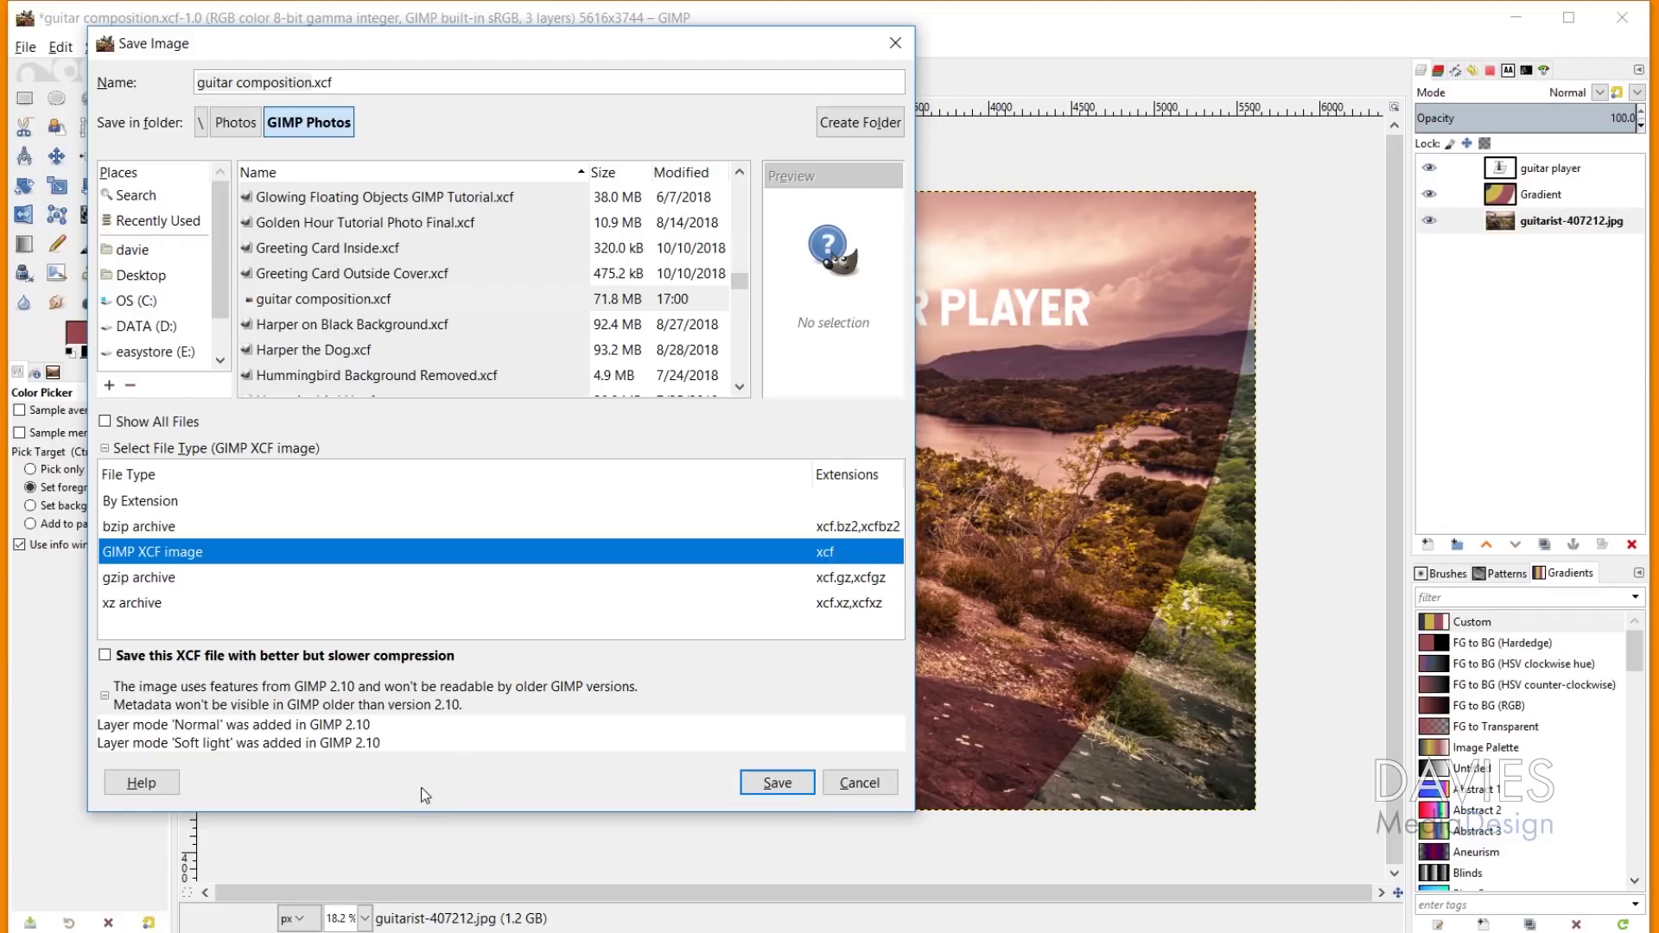
click(779, 786)
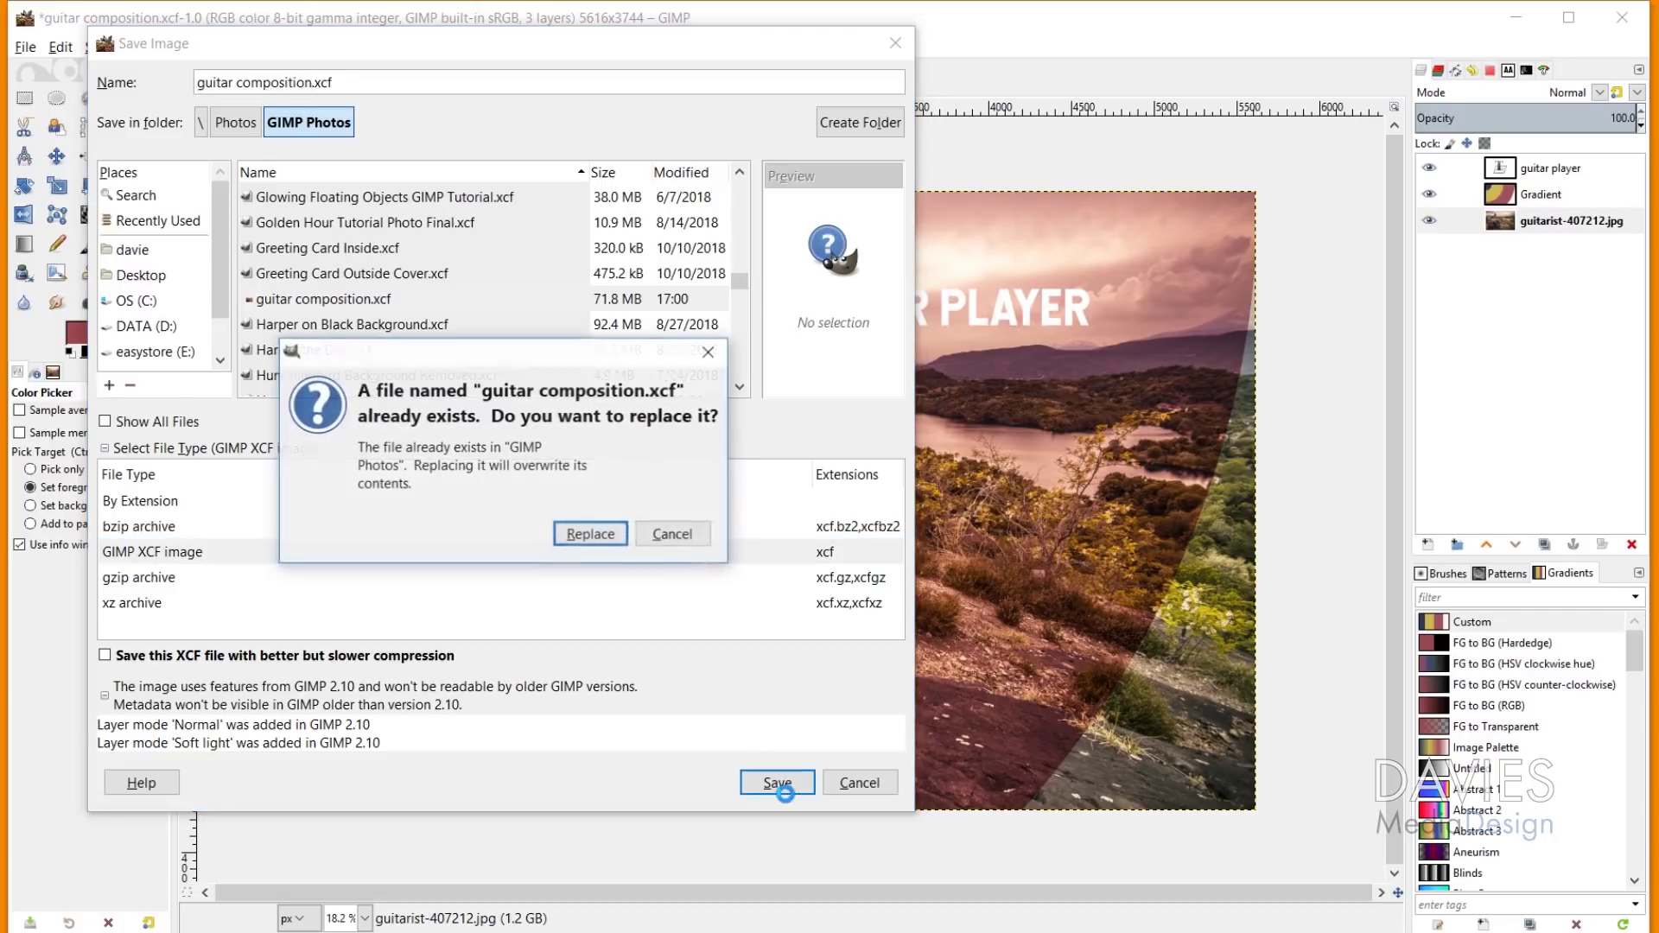
click(599, 539)
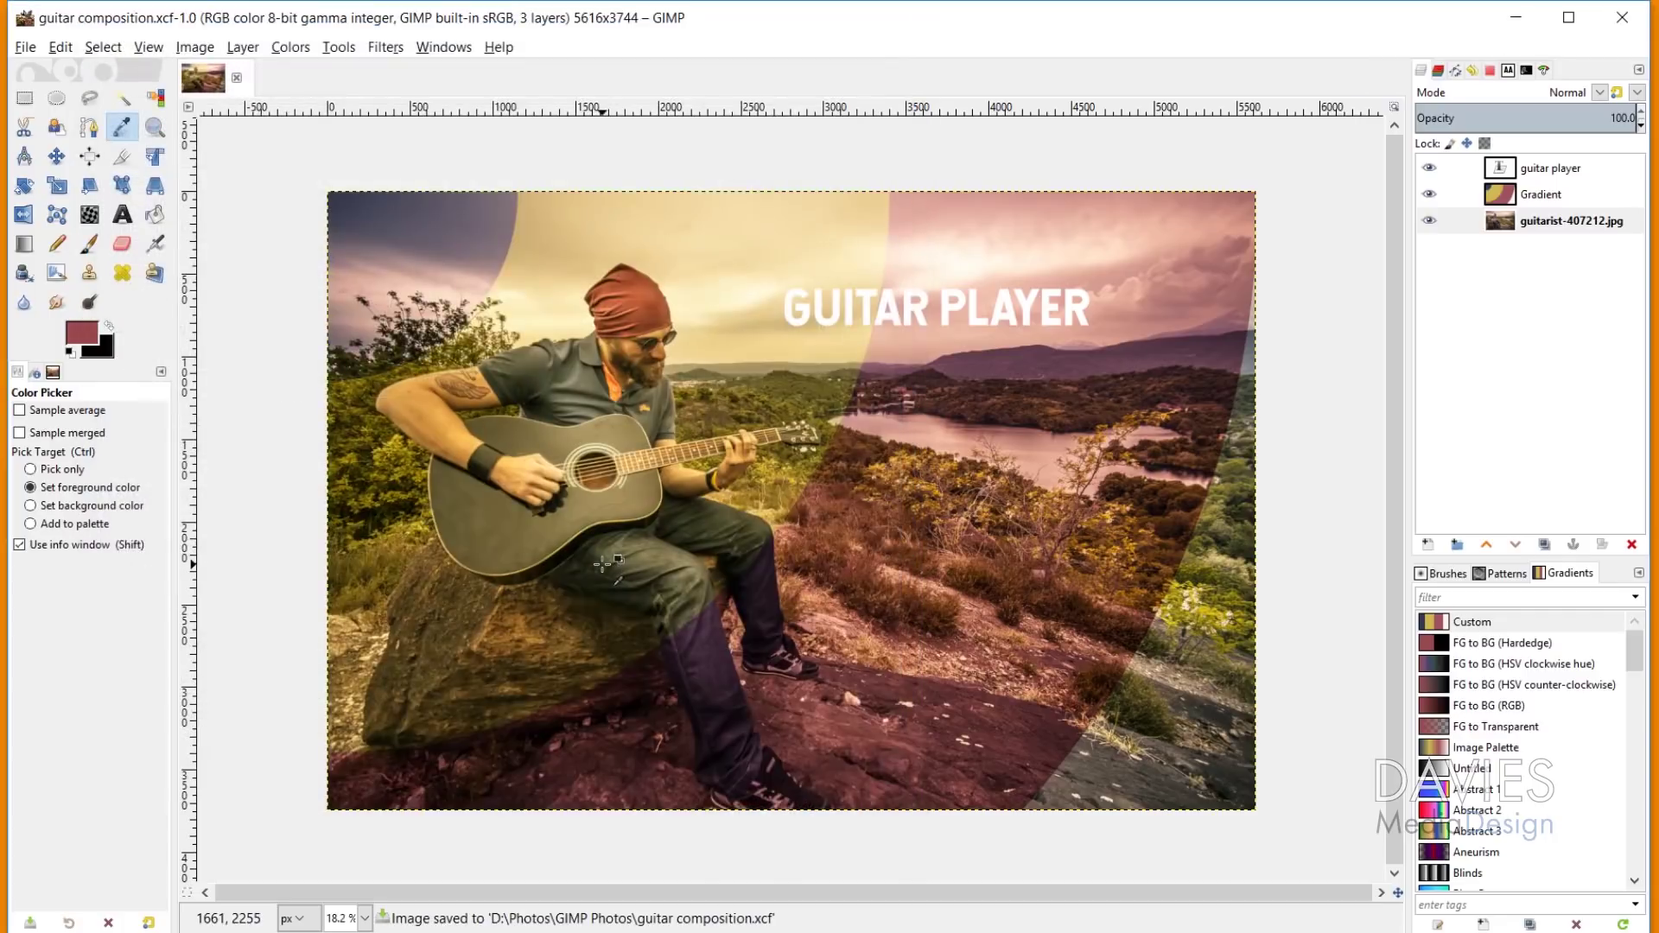